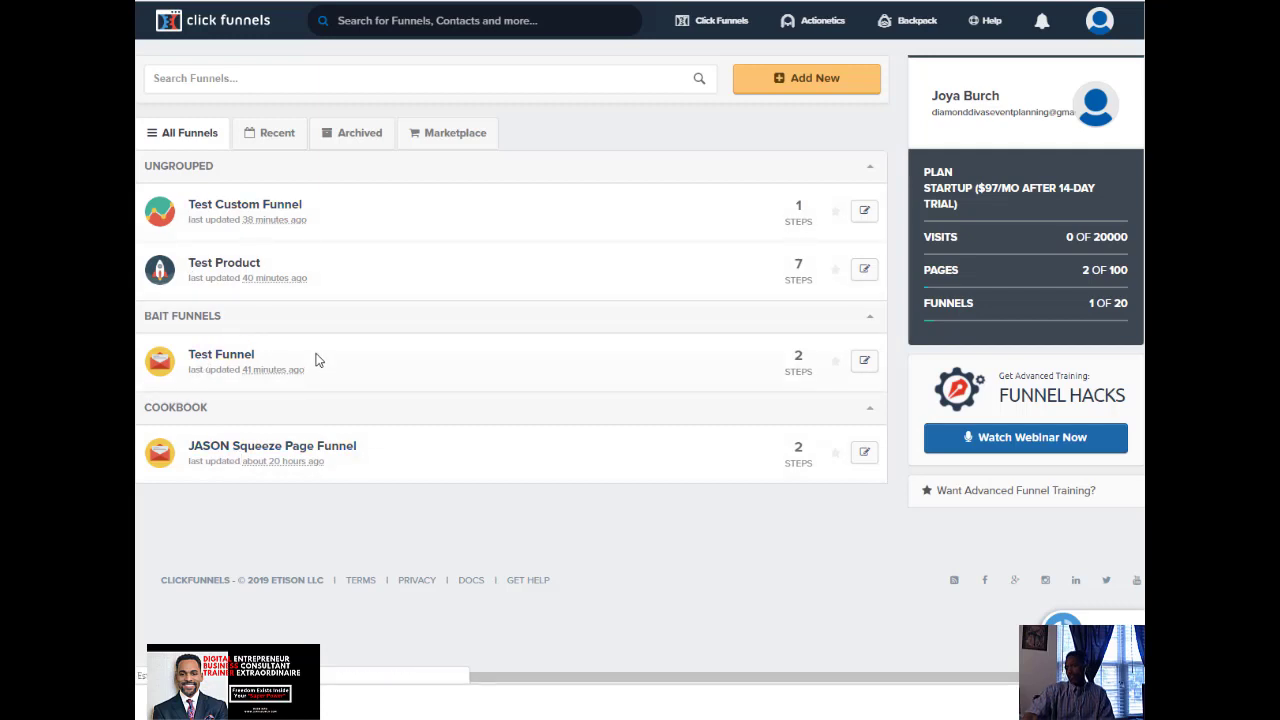
Step: Open the Test Funnel and start editing its Optin page
left_click(323, 392)
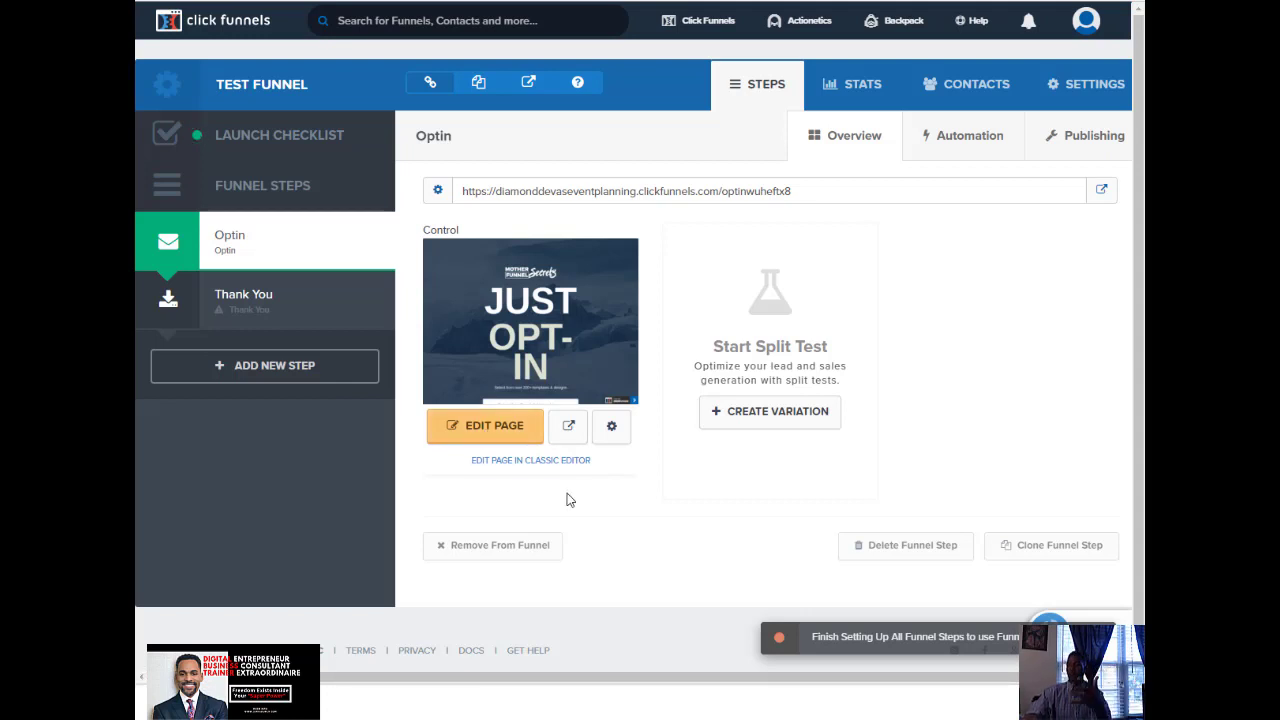
left_click(502, 430)
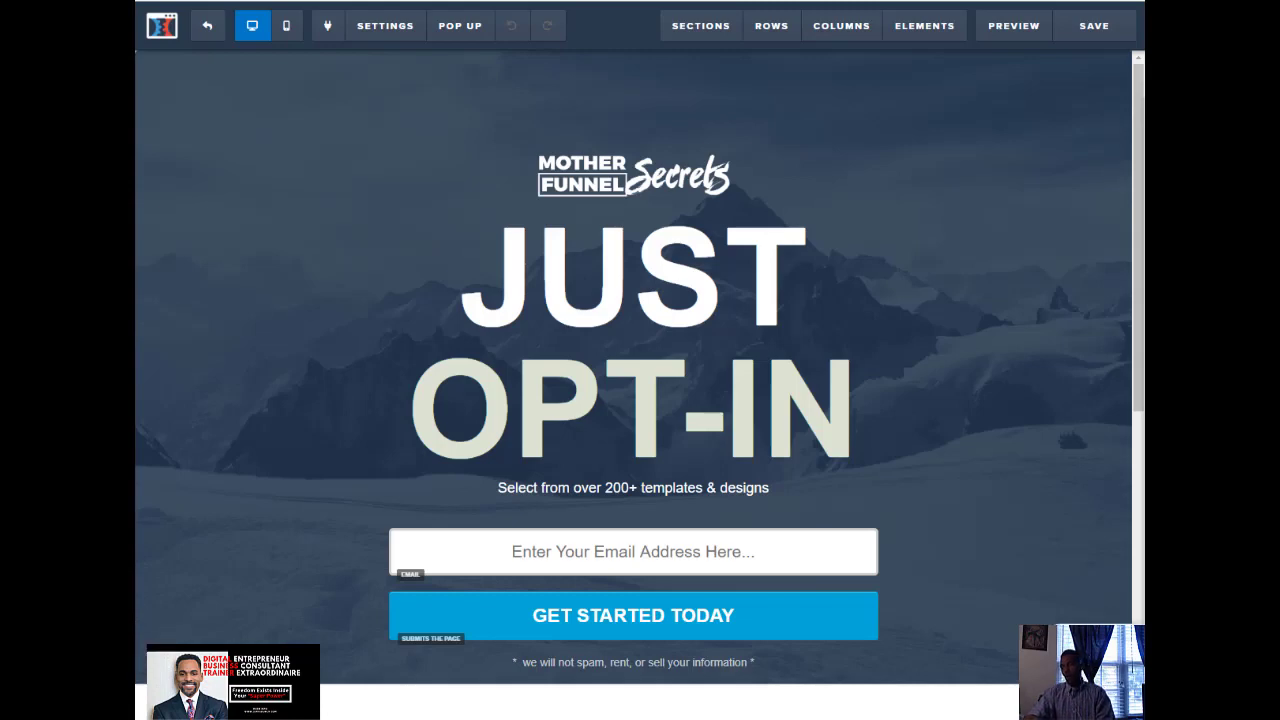
Step: Examine the opt-in page from the logo and headline to the email field, submit button and privacy note
mouse_move(909, 508)
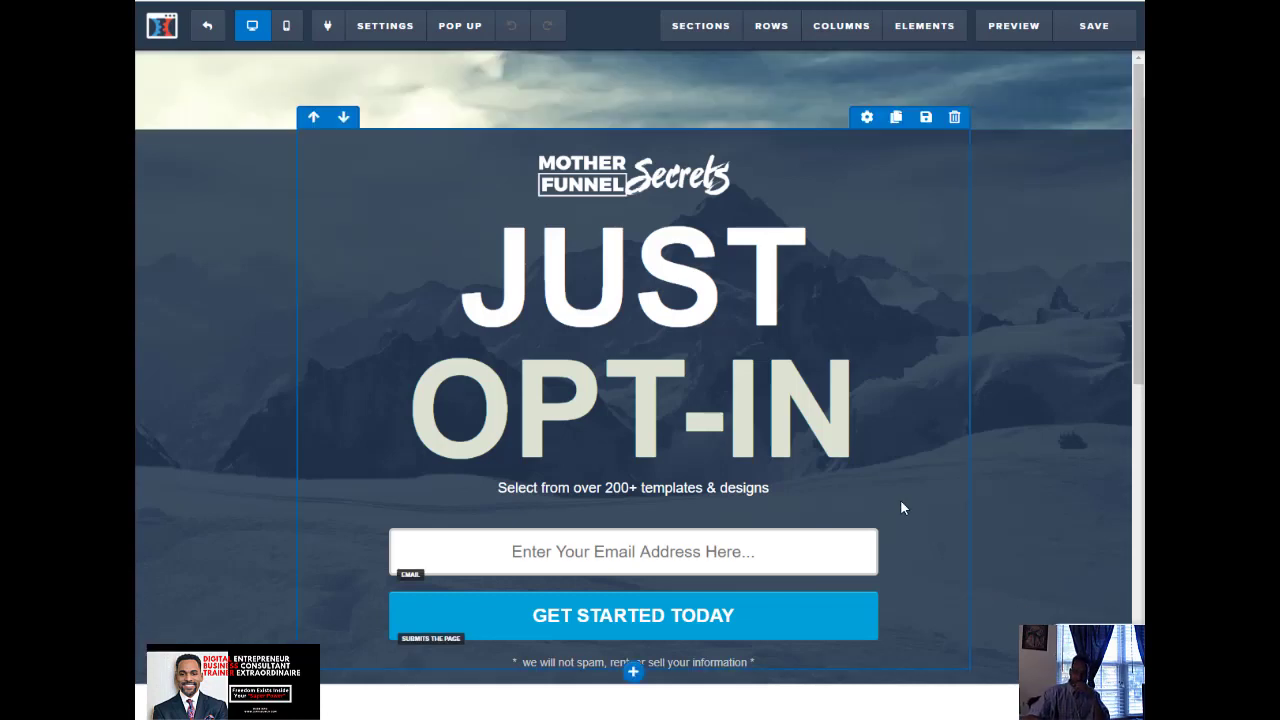
scroll(1039, 406, "down", 2)
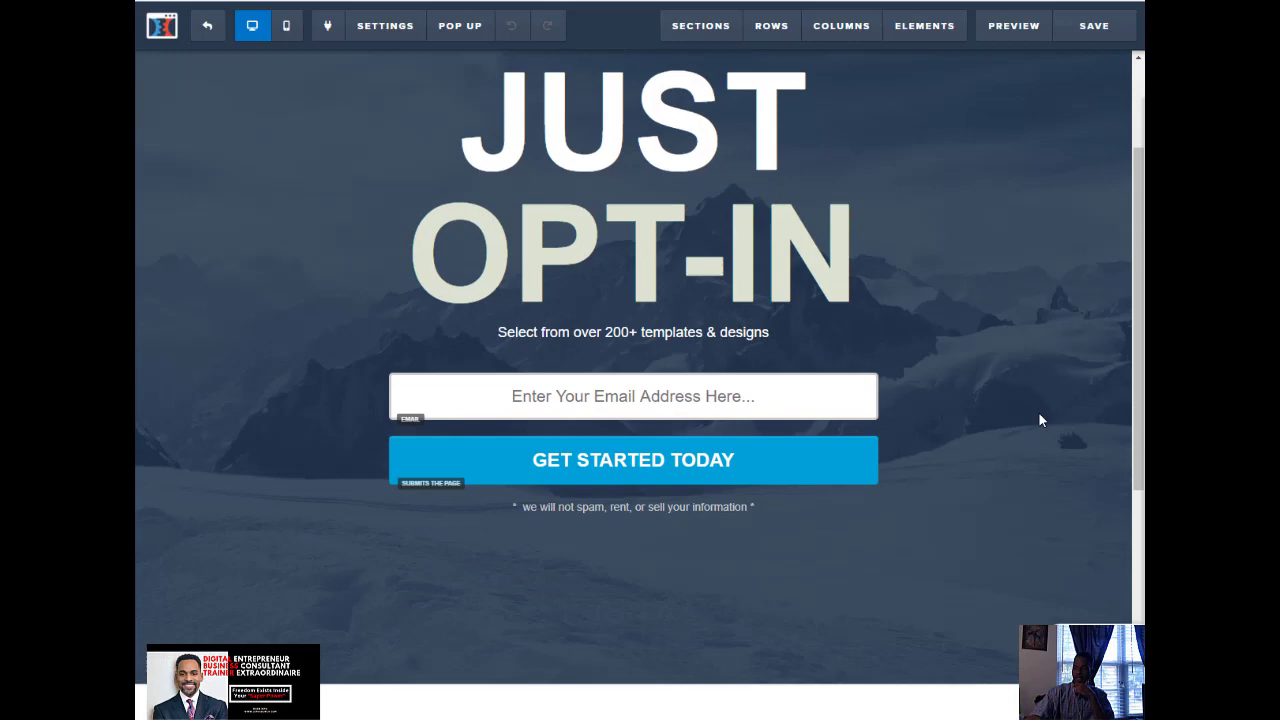
scroll(1039, 412, "down", 4)
scroll(1041, 424, "up", 6)
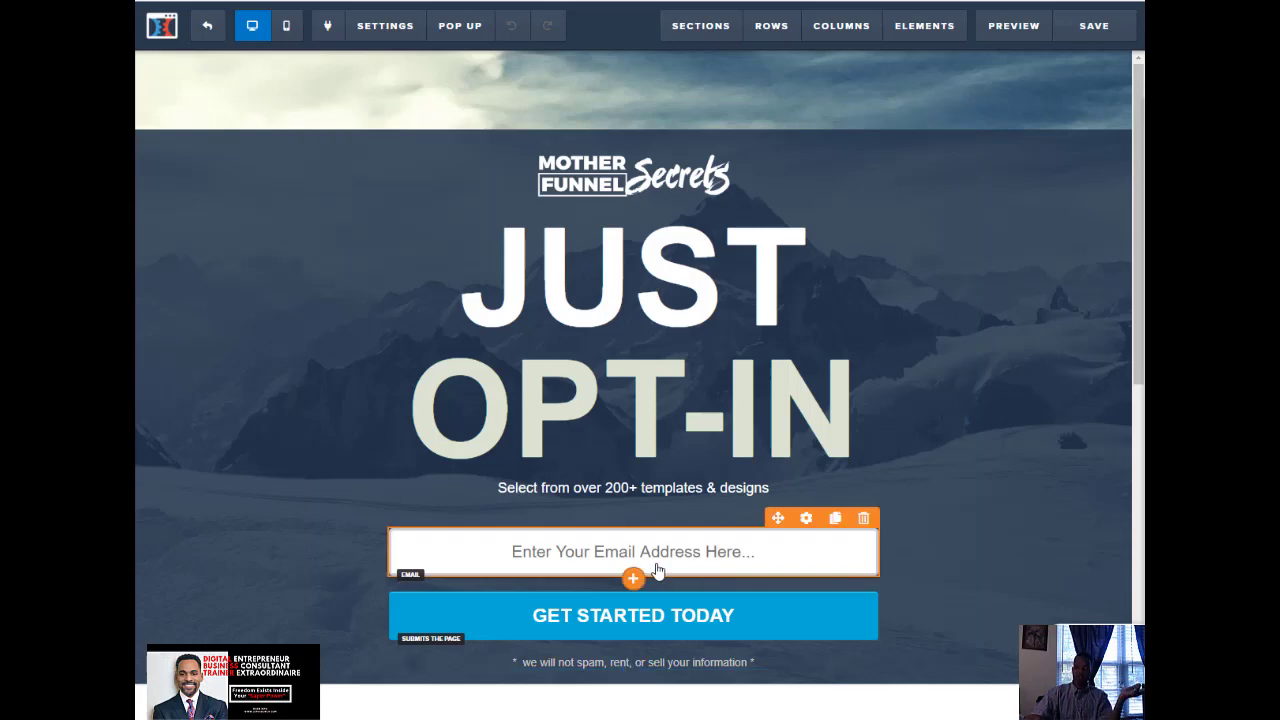
scroll(749, 514, "down", 5)
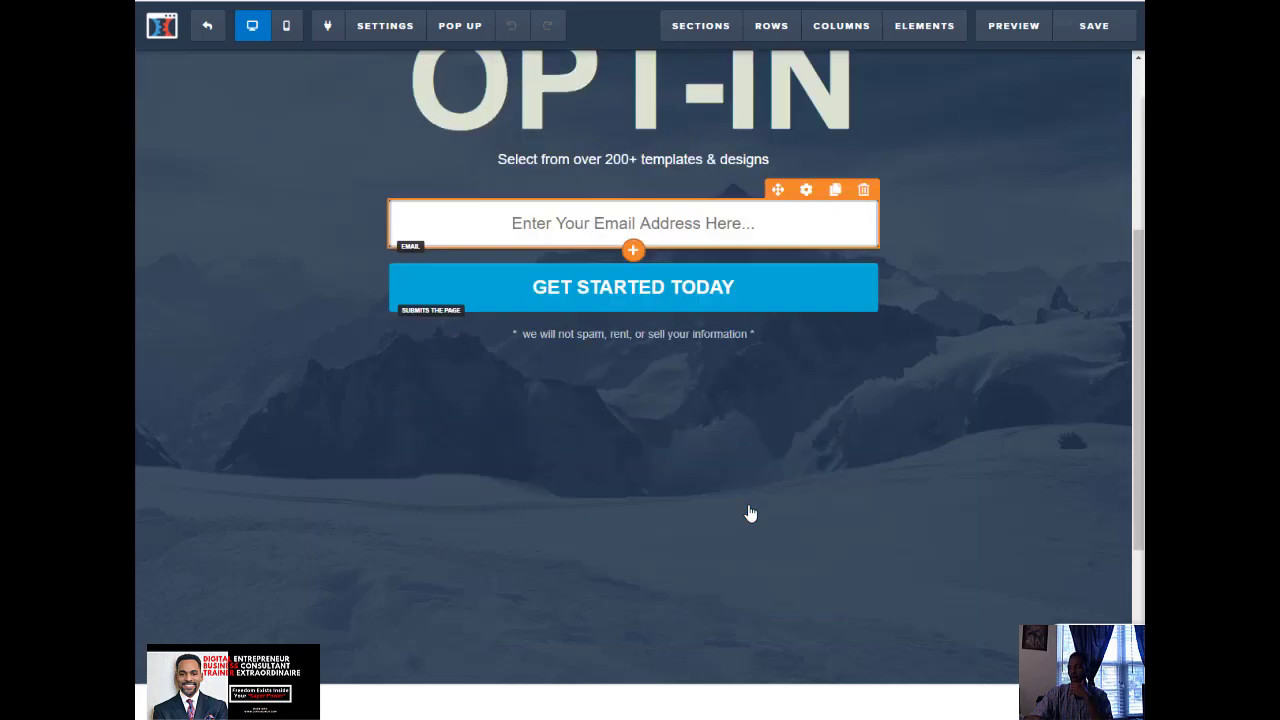
scroll(749, 512, "up", 5)
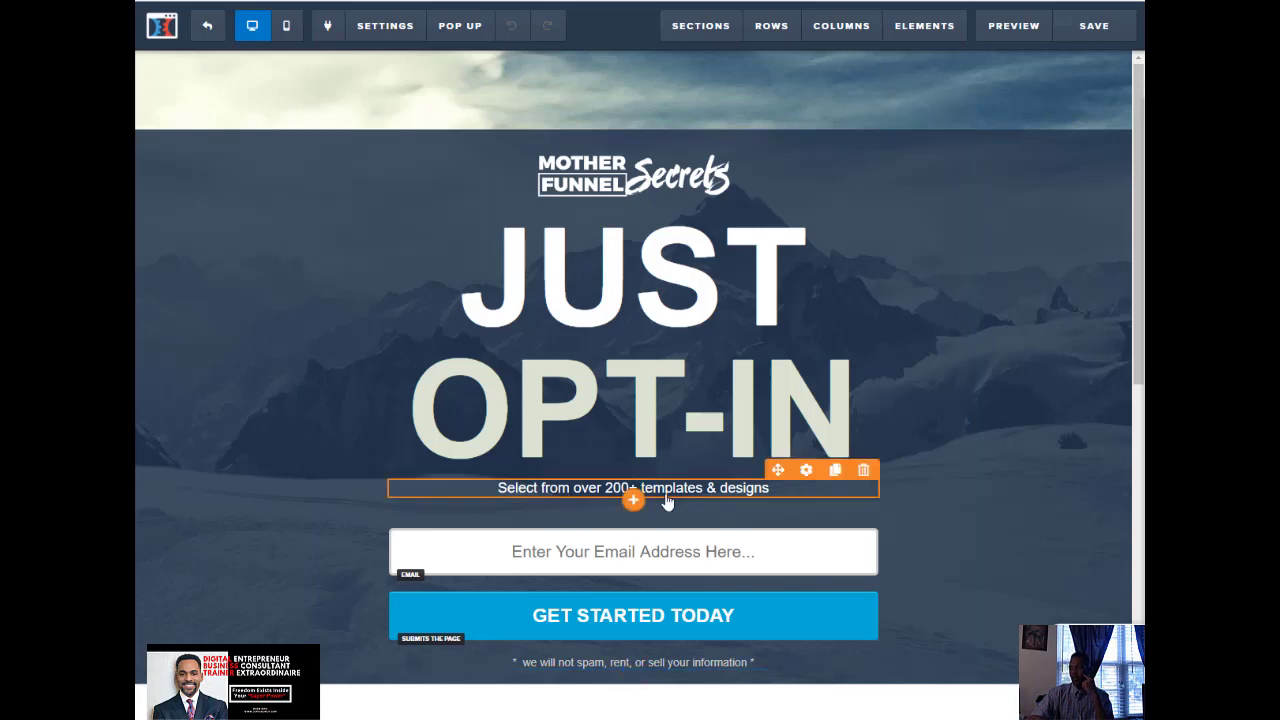
scroll(541, 538, "down", 3)
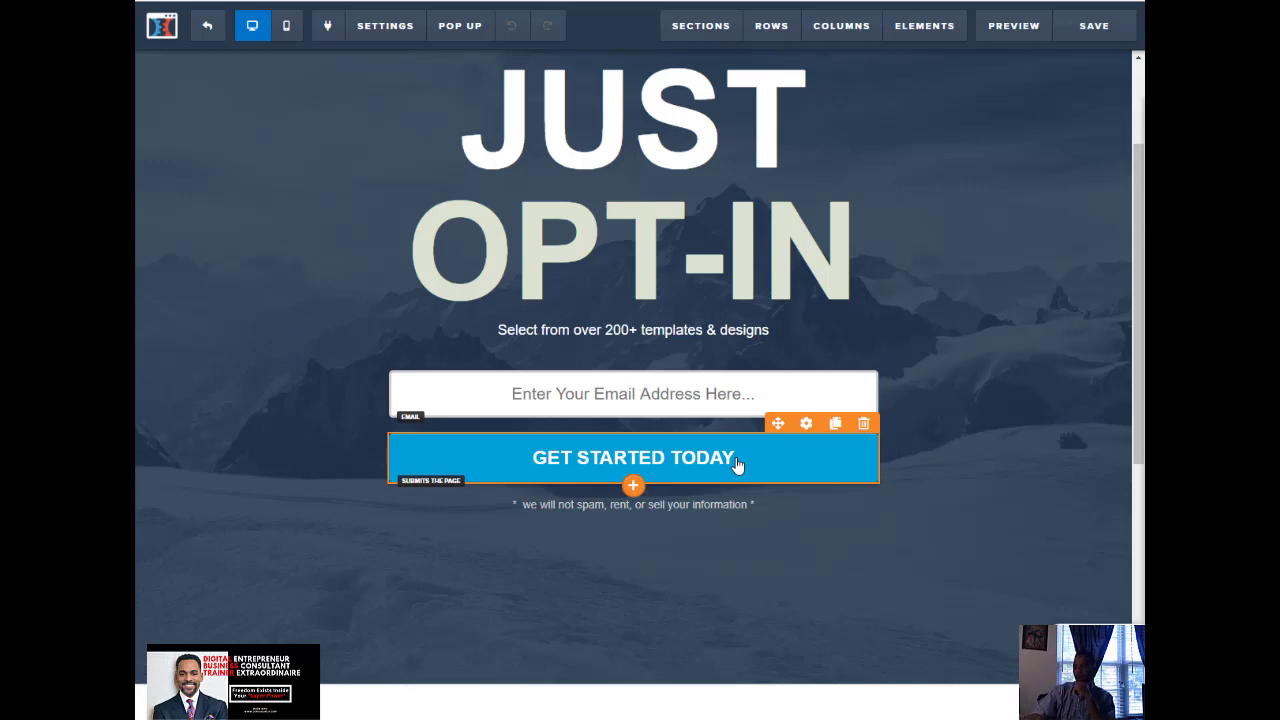
scroll(399, 424, "up", 2)
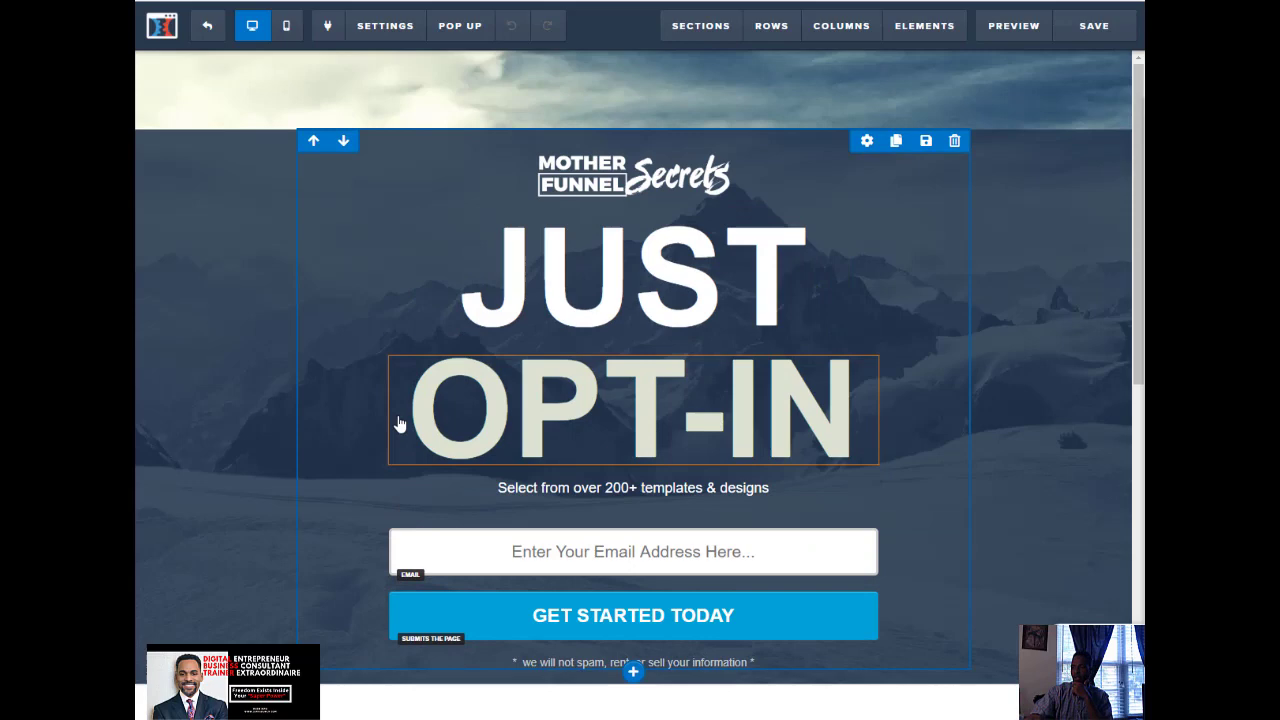
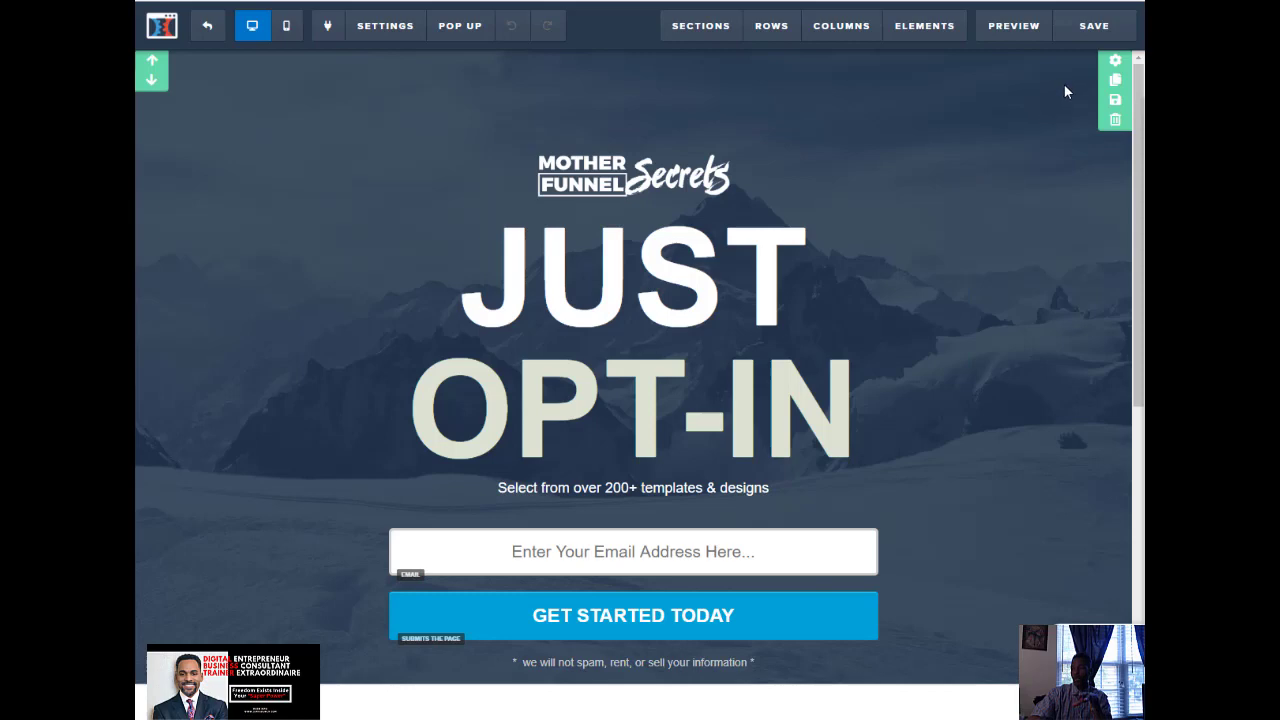
Step: Review the list of existing sections on the opt-in page and close it
mouse_move(688, 30)
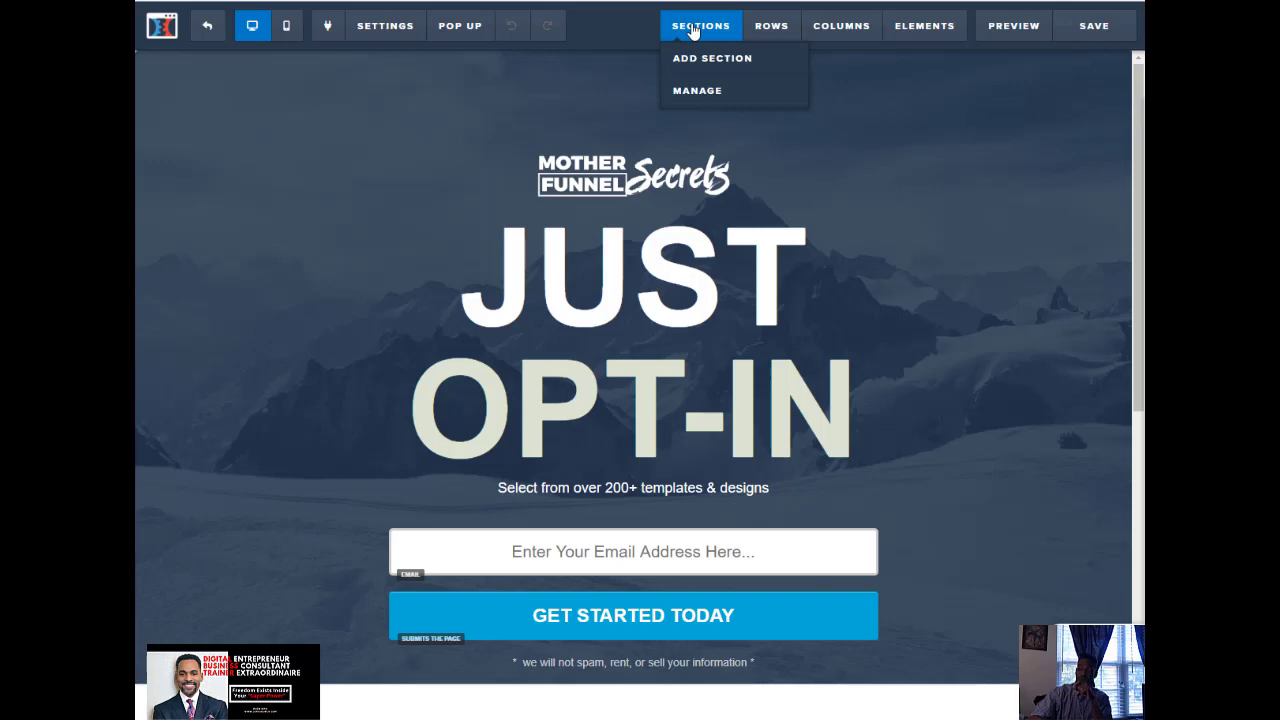
left_click(705, 58)
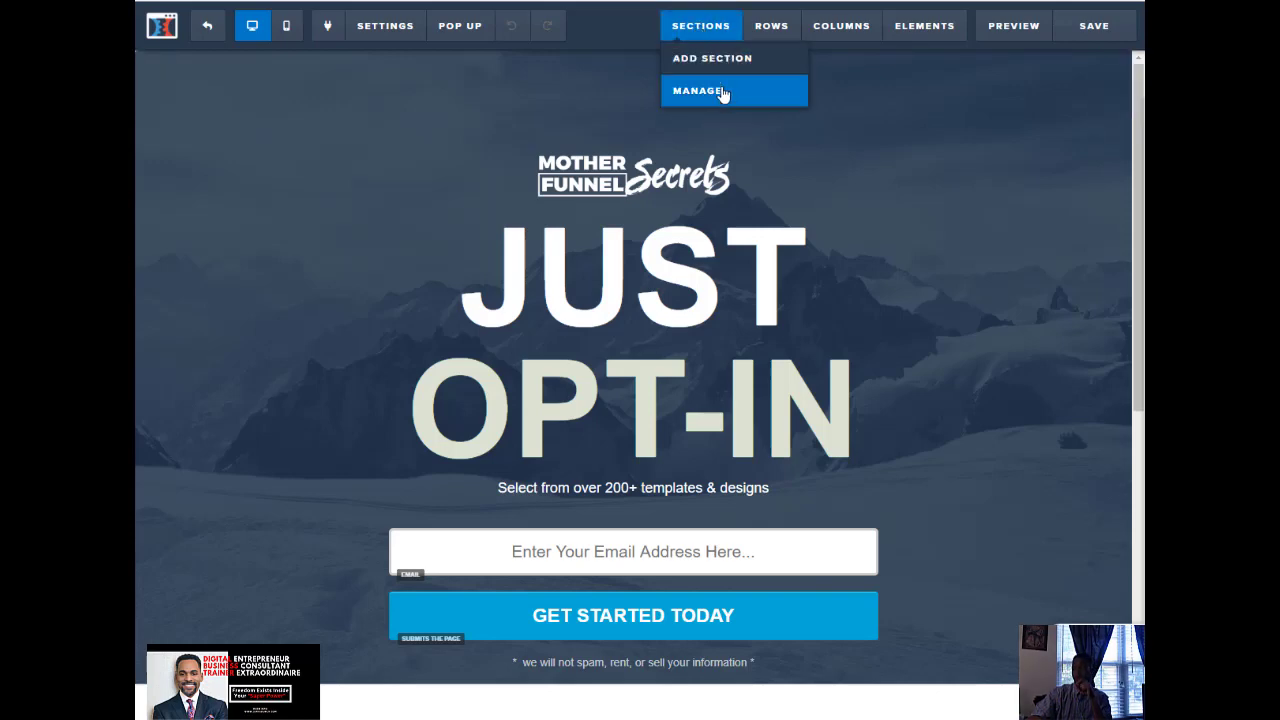
left_click(722, 94)
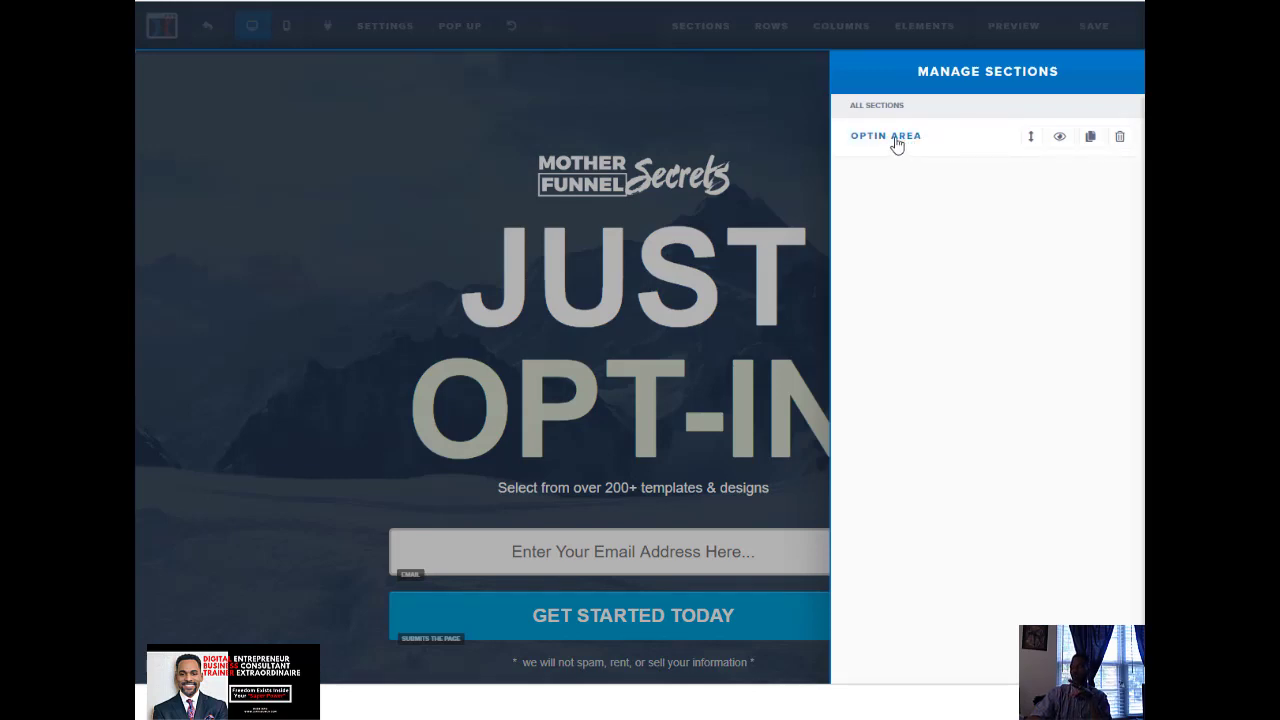
left_click(802, 126)
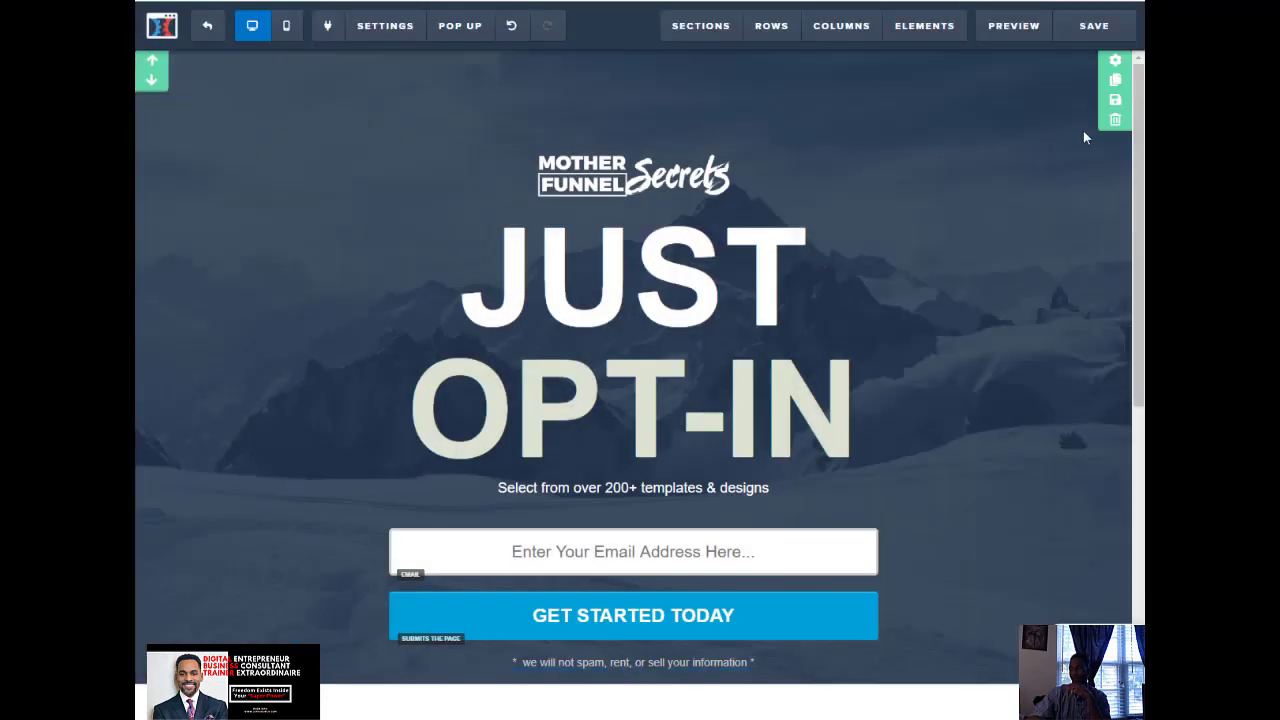
Step: Add a full-width section above the existing opt-in area
mouse_move(700, 25)
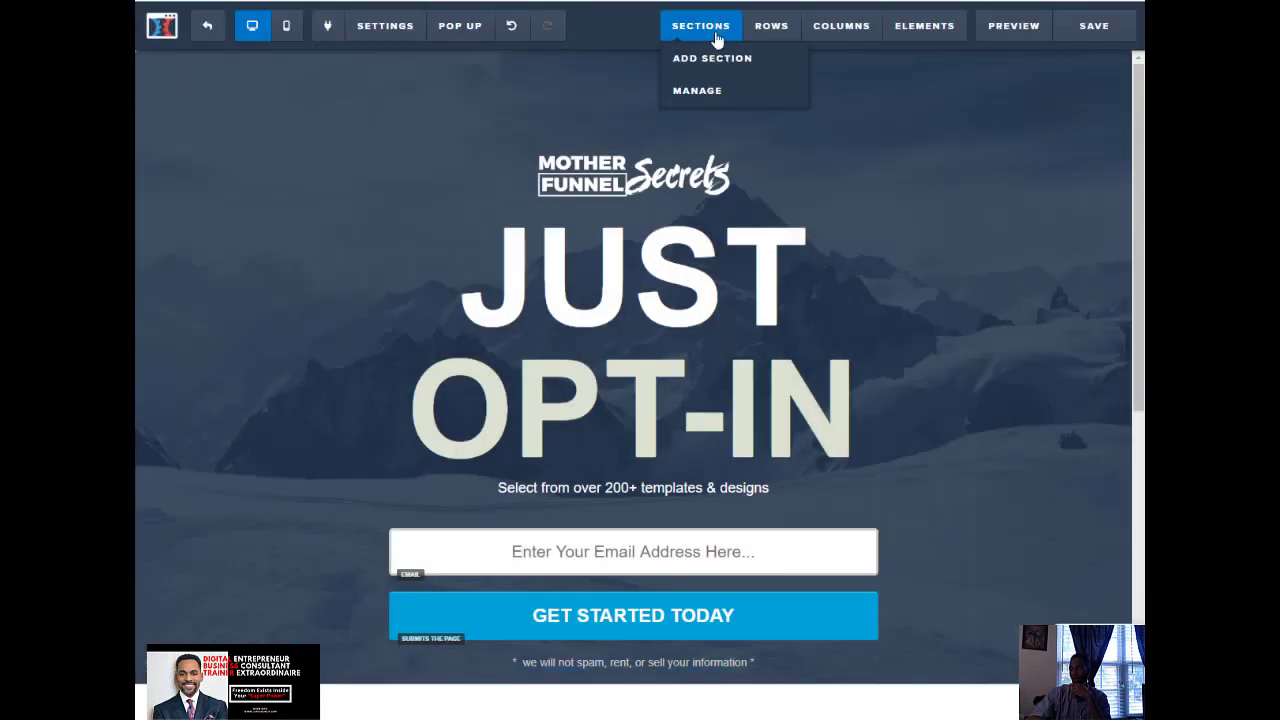
left_click(712, 58)
left_click_drag(817, 79, 840, 77)
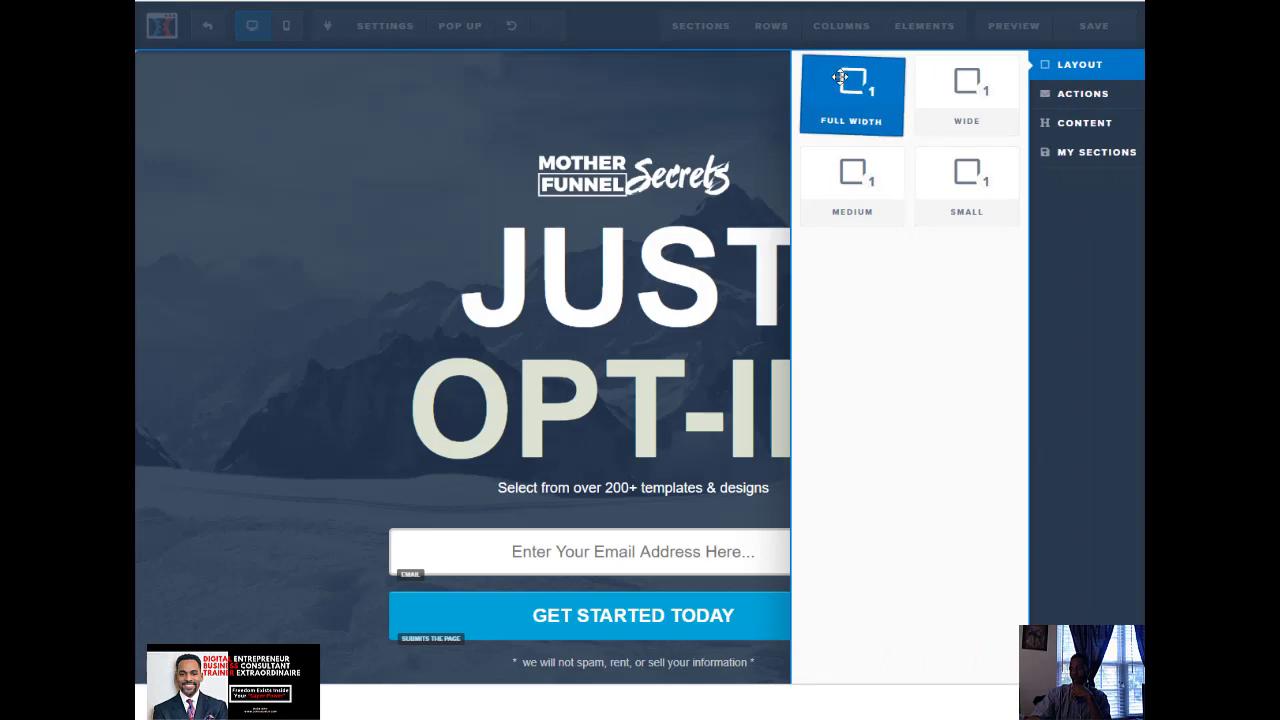
left_click_drag(840, 77, 430, 72)
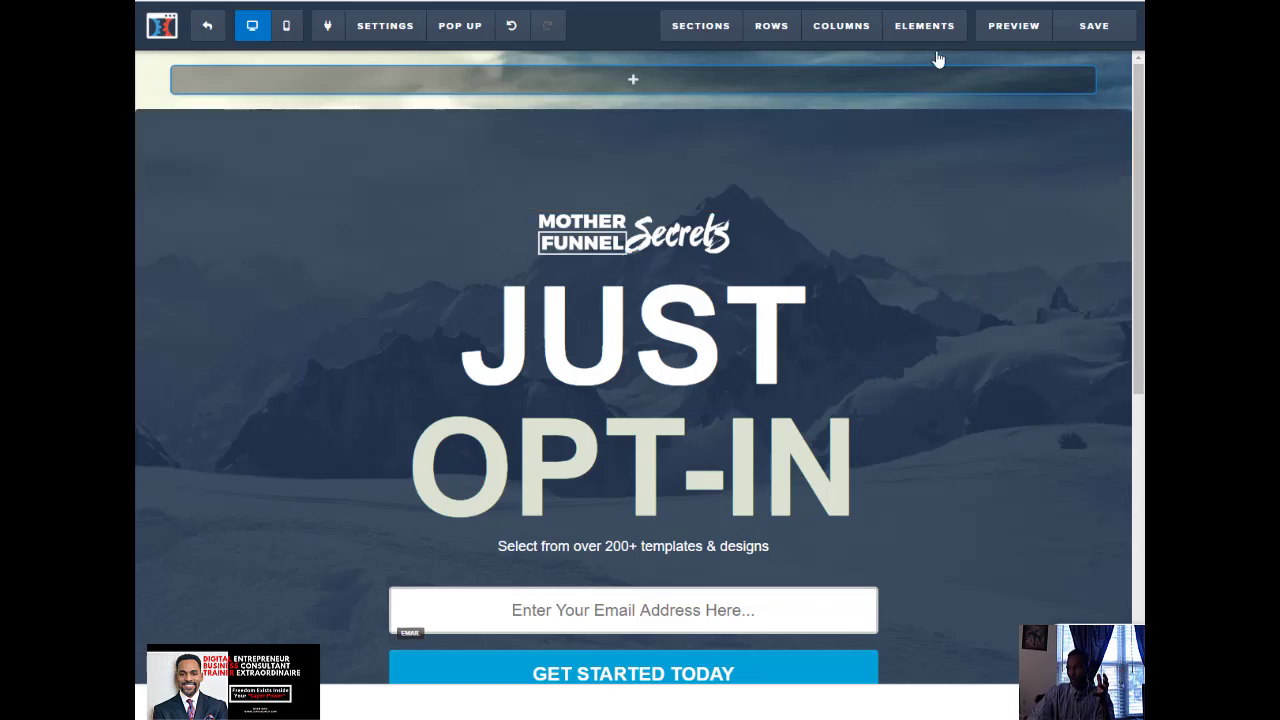
Step: View the row layouts available for the new empty section, and return to the page without adding one
mouse_move(923, 86)
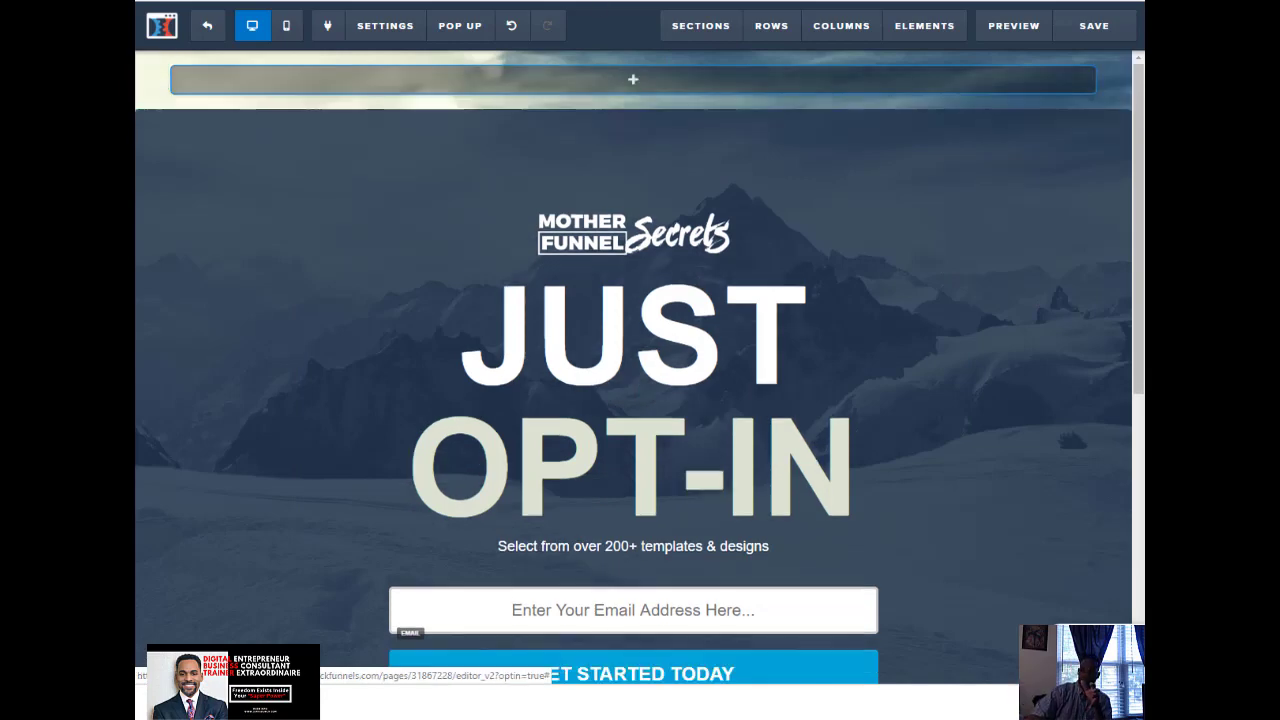
mouse_move(718, 29)
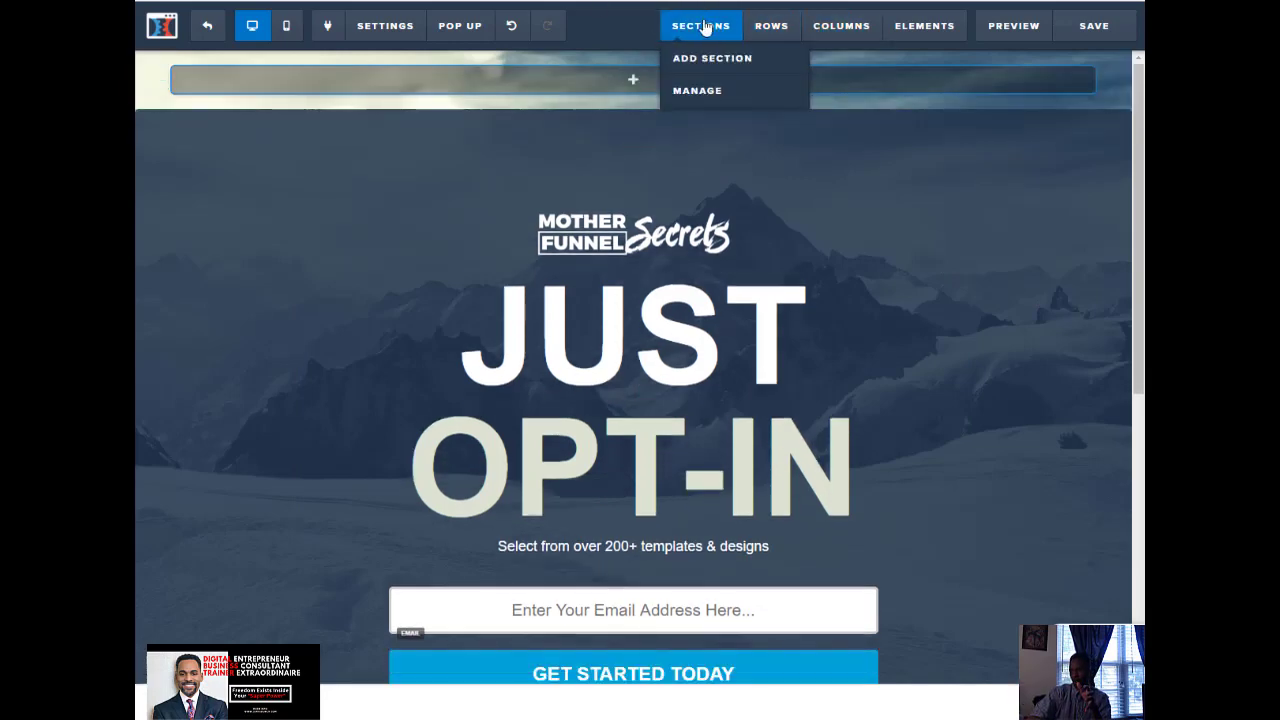
mouse_move(762, 29)
mouse_move(904, 33)
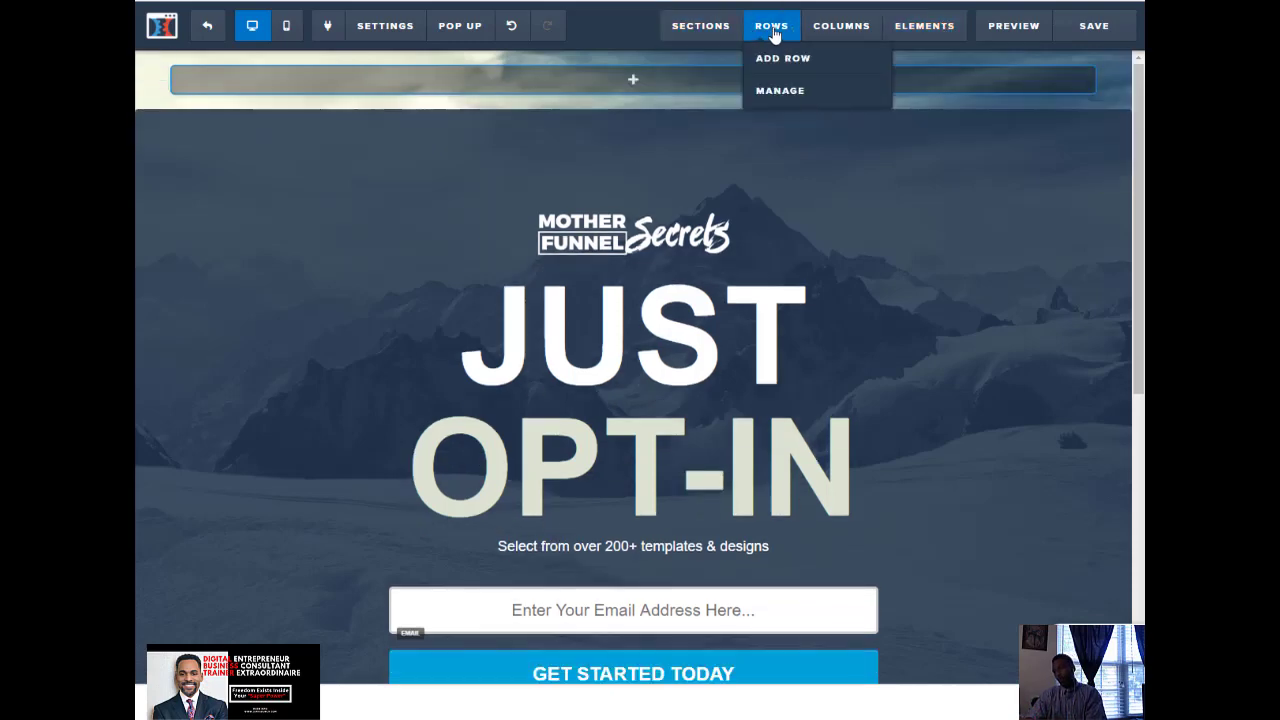
mouse_move(723, 88)
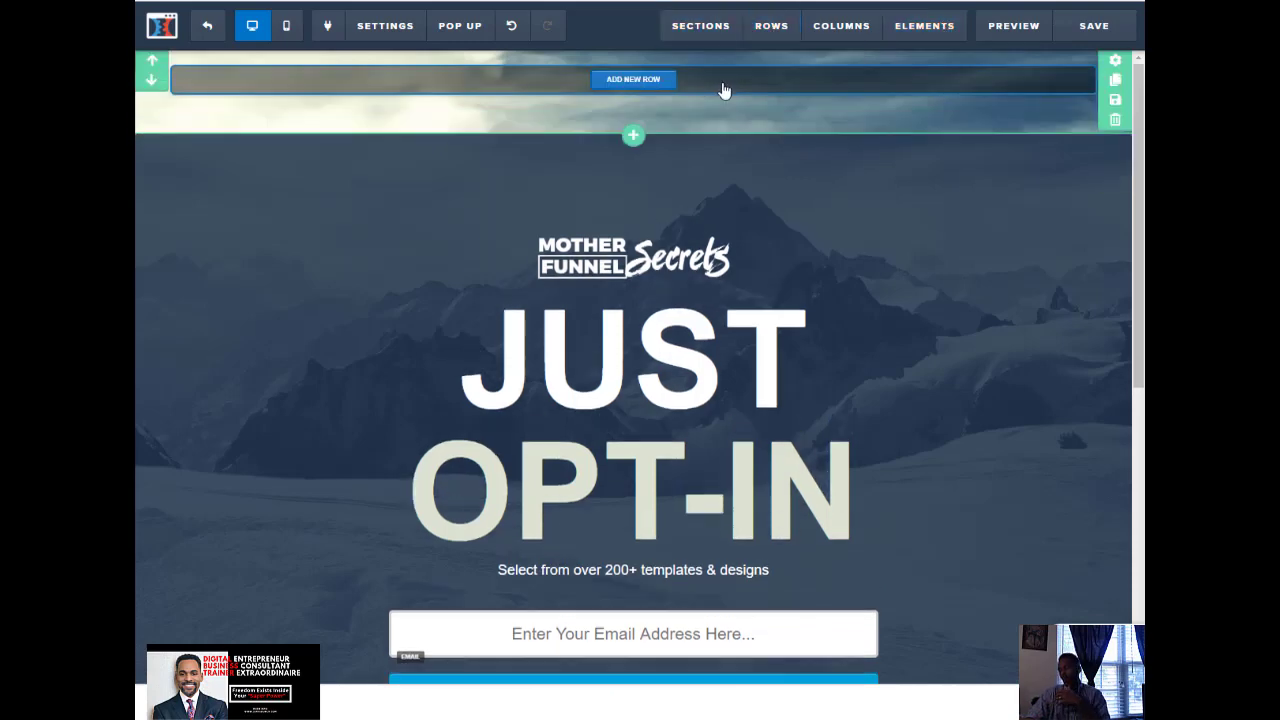
left_click(638, 80)
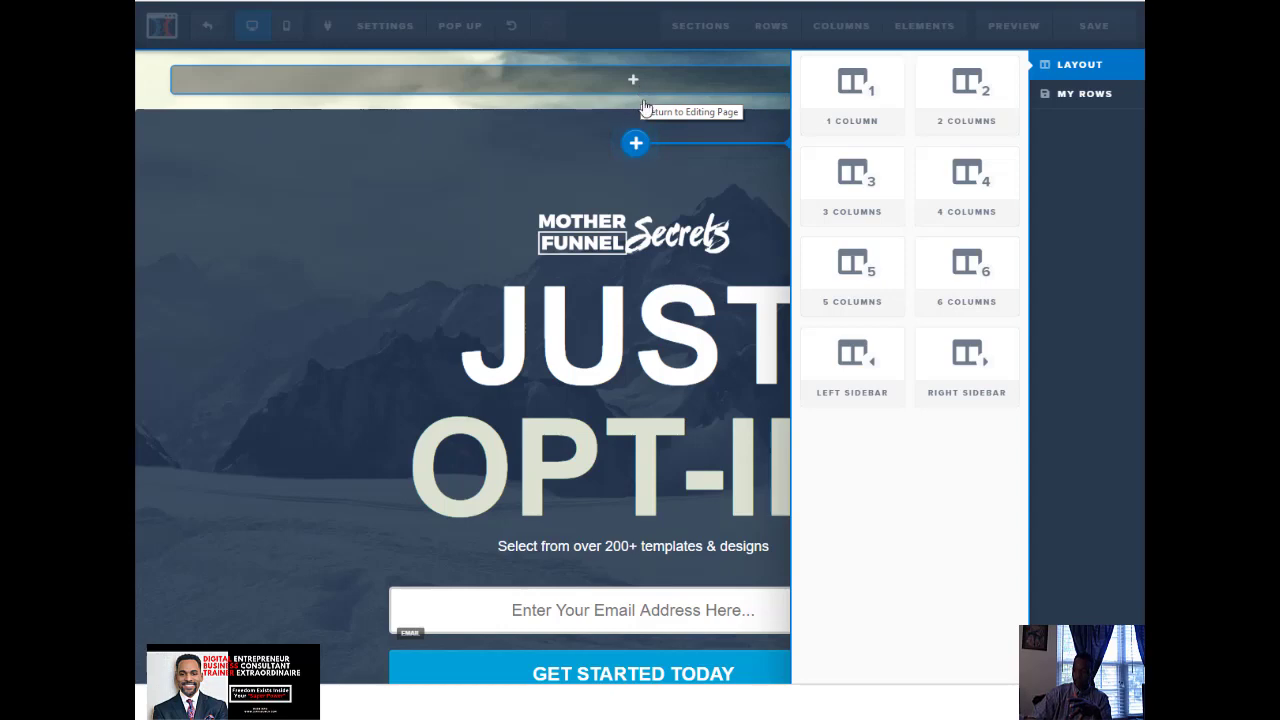
left_click(456, 250)
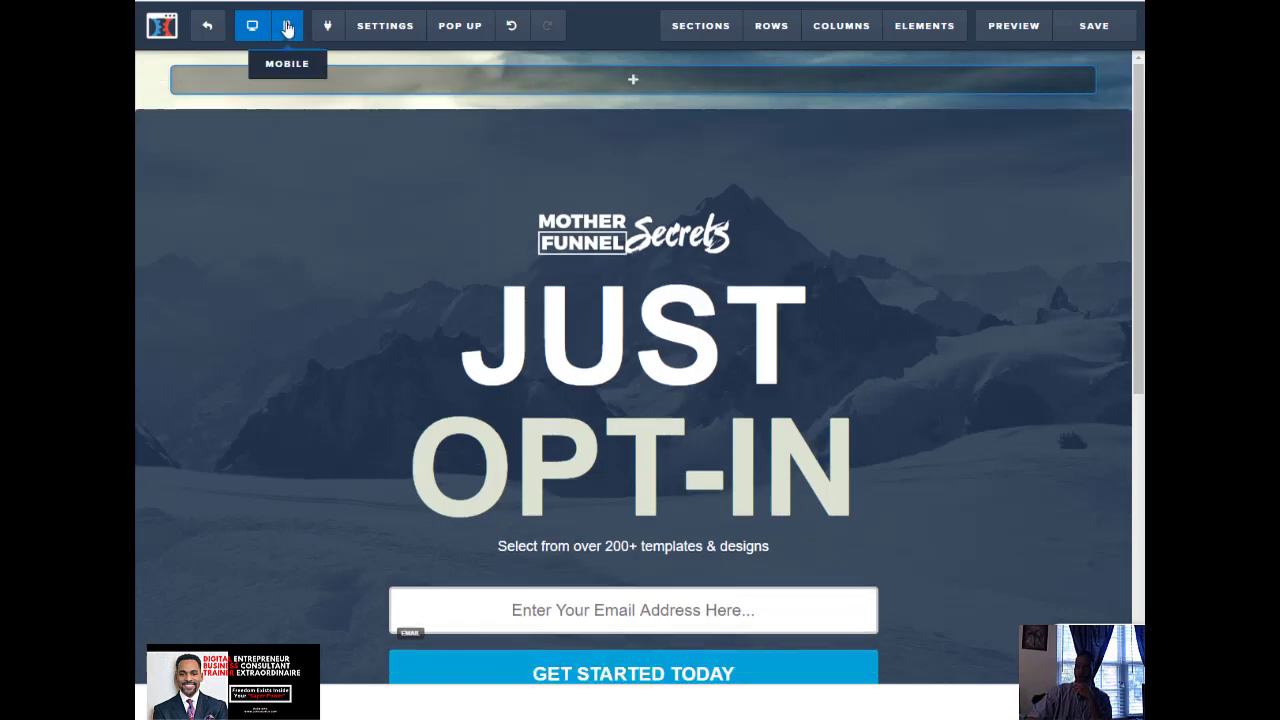
Step: Check how the headline looks in the mobile view and return to the desktop view
left_click(287, 28)
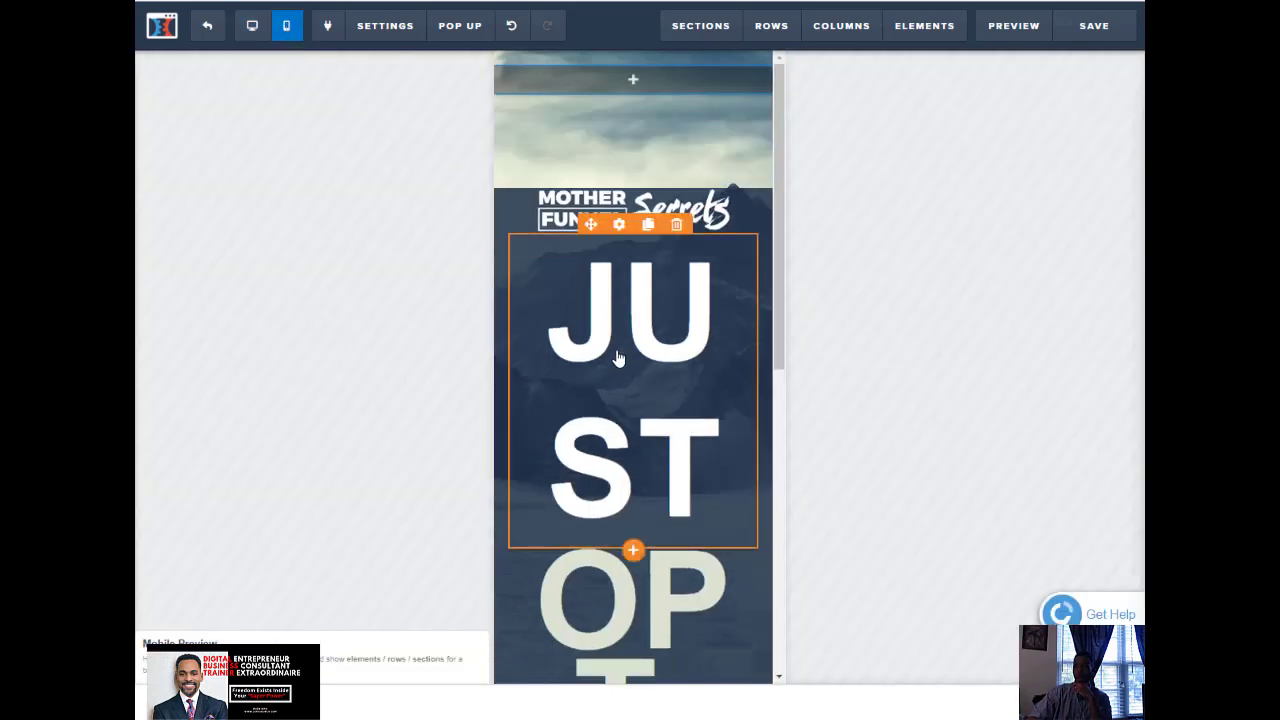
scroll(610, 362, "down", 2)
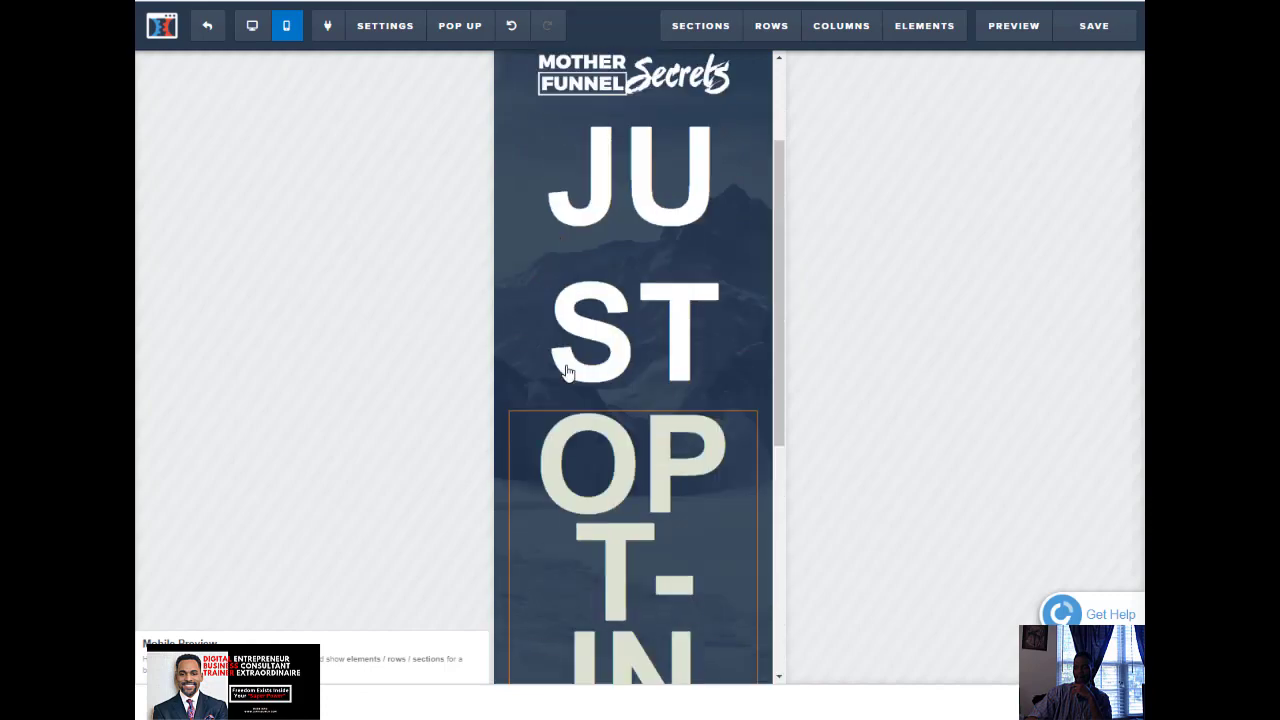
scroll(566, 372, "up", 3)
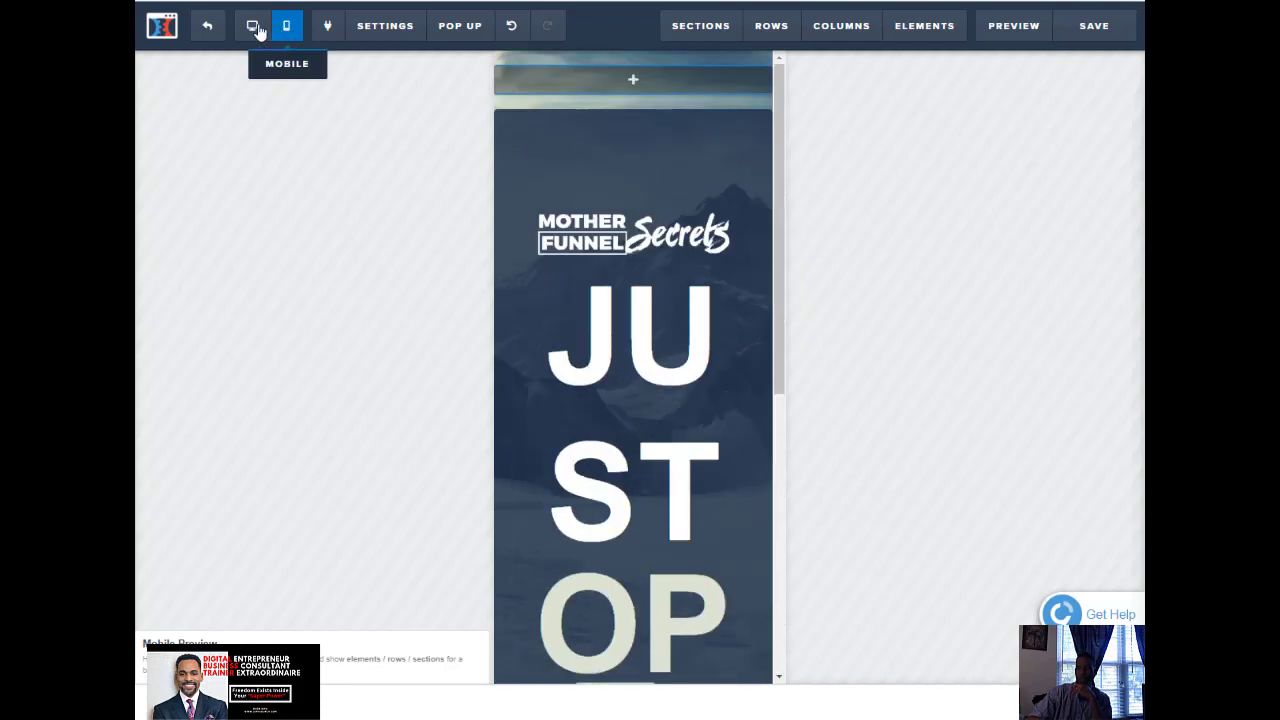
left_click(255, 29)
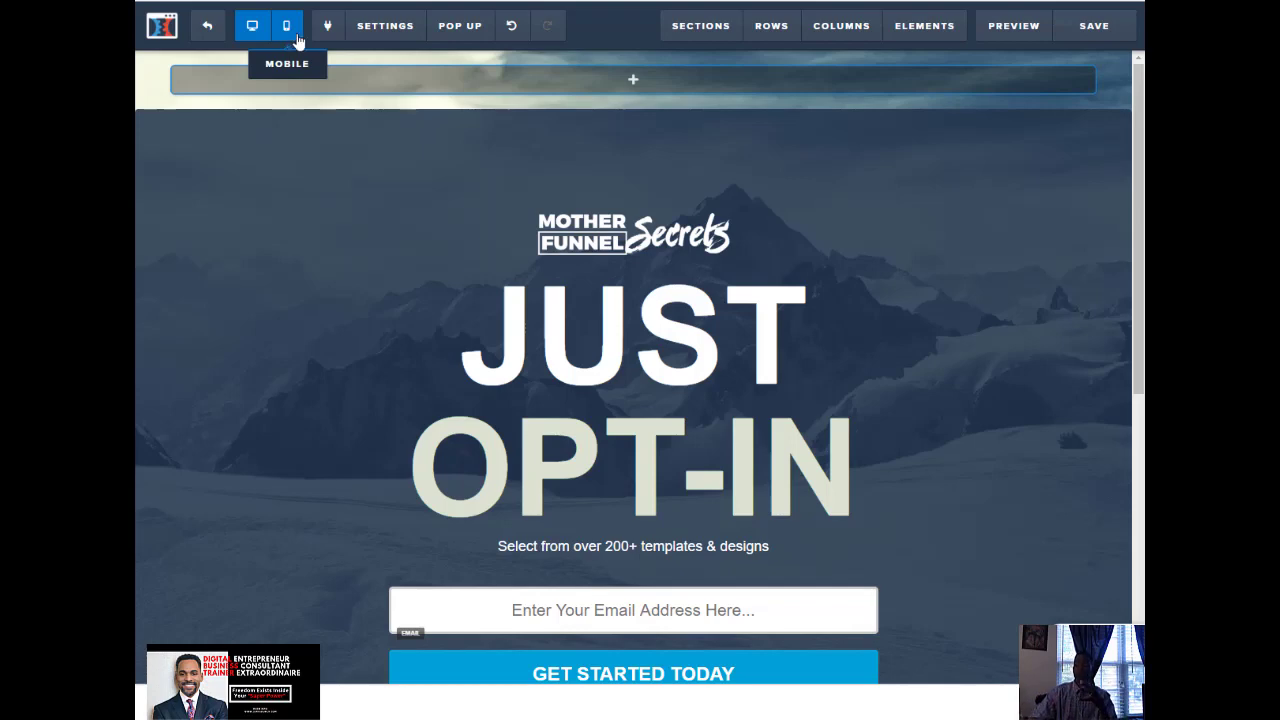
Step: Switch to the mobile view and examine the page layout from the headline to the email field and submit button
left_click(289, 29)
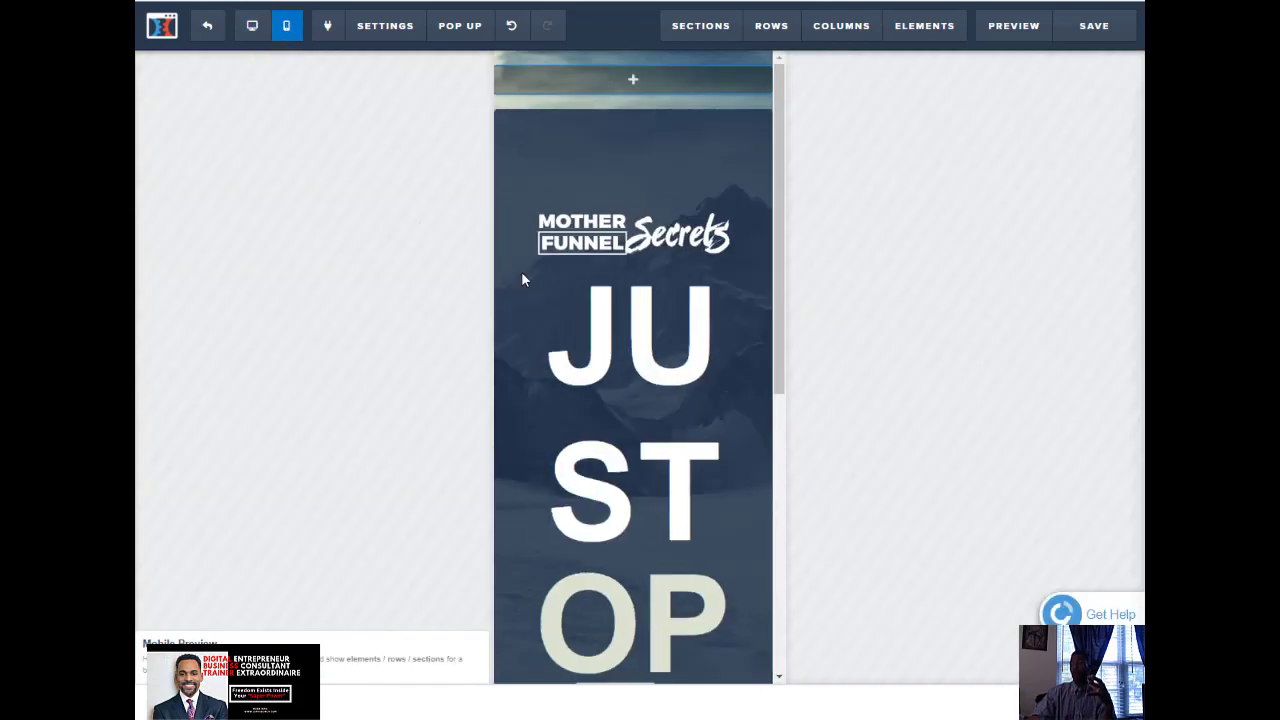
scroll(583, 323, "down", 6)
scroll(588, 314, "up", 5)
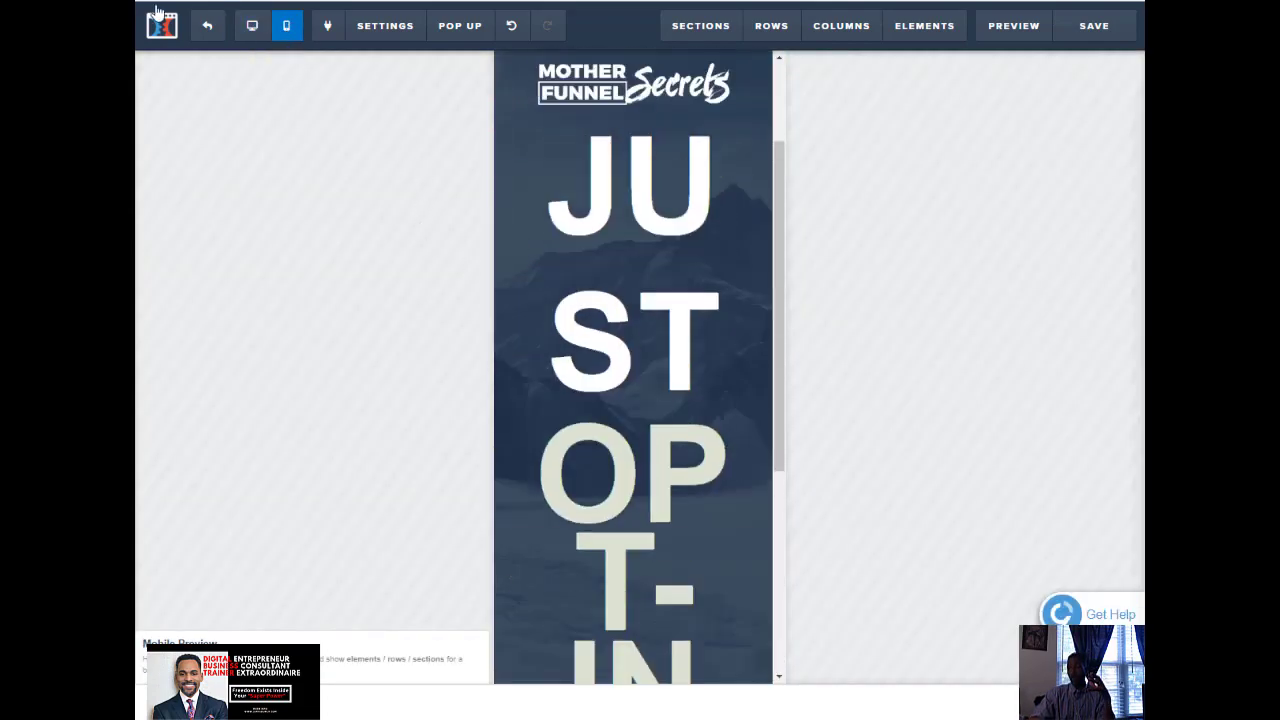
left_click(252, 27)
left_click(287, 27)
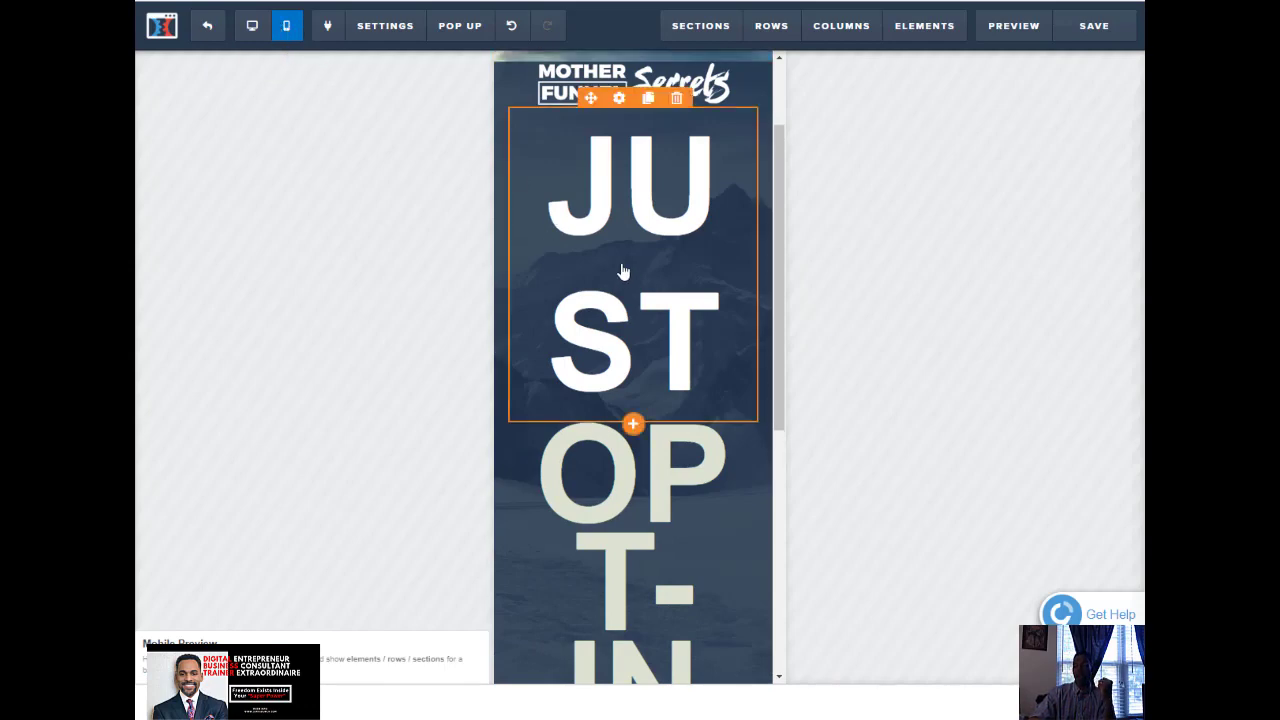
scroll(714, 234, "down", 3)
scroll(720, 225, "down", 3)
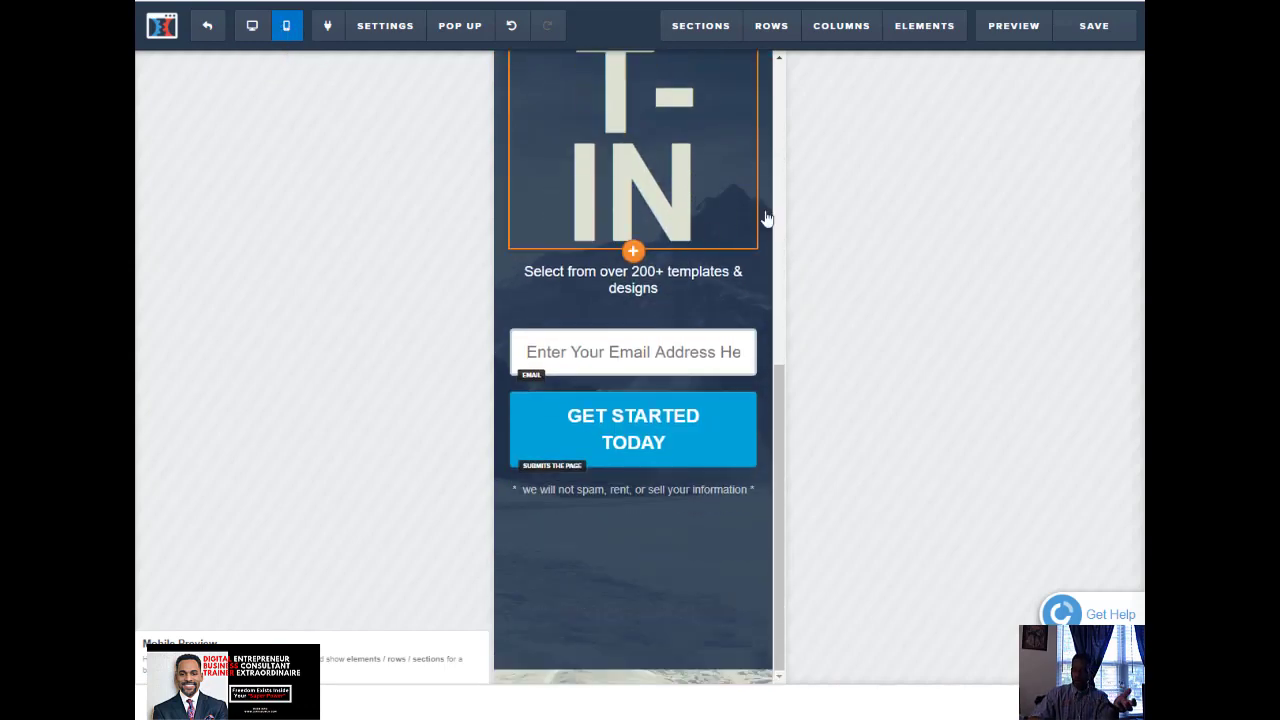
scroll(722, 230, "up", 6)
scroll(680, 369, "down", 6)
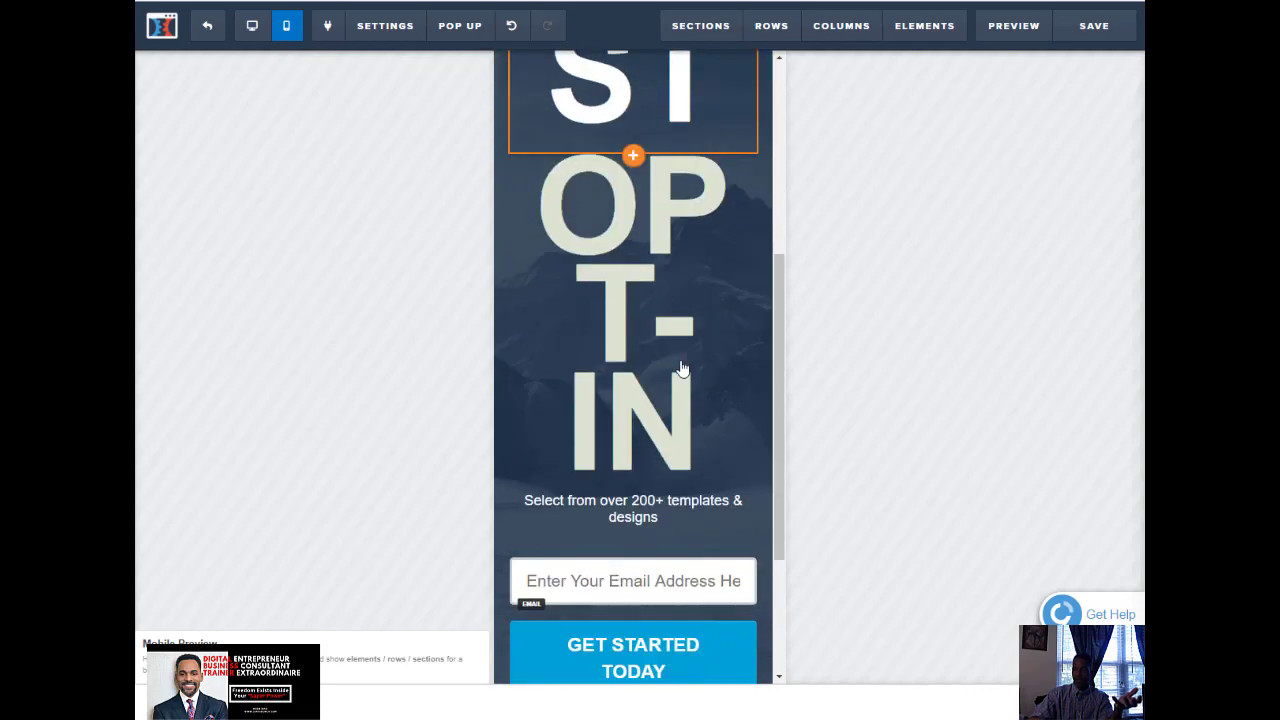
scroll(683, 385, "up", 6)
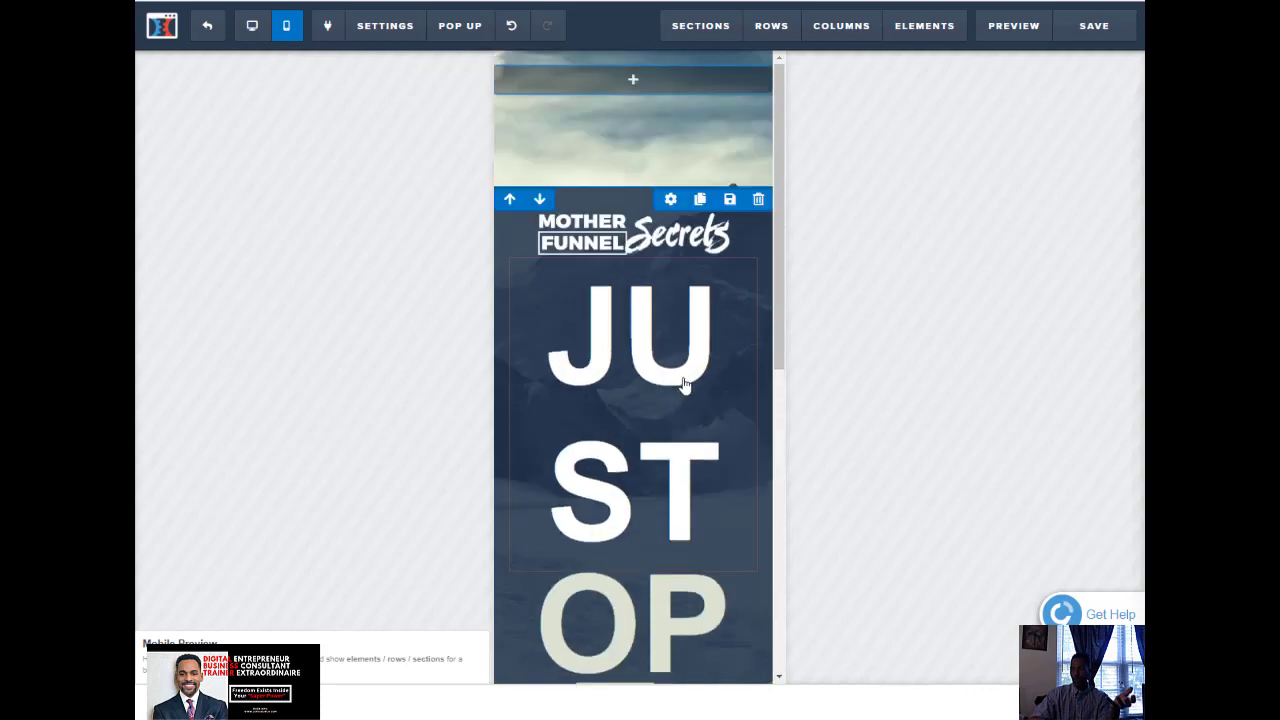
scroll(573, 428, "up", 1)
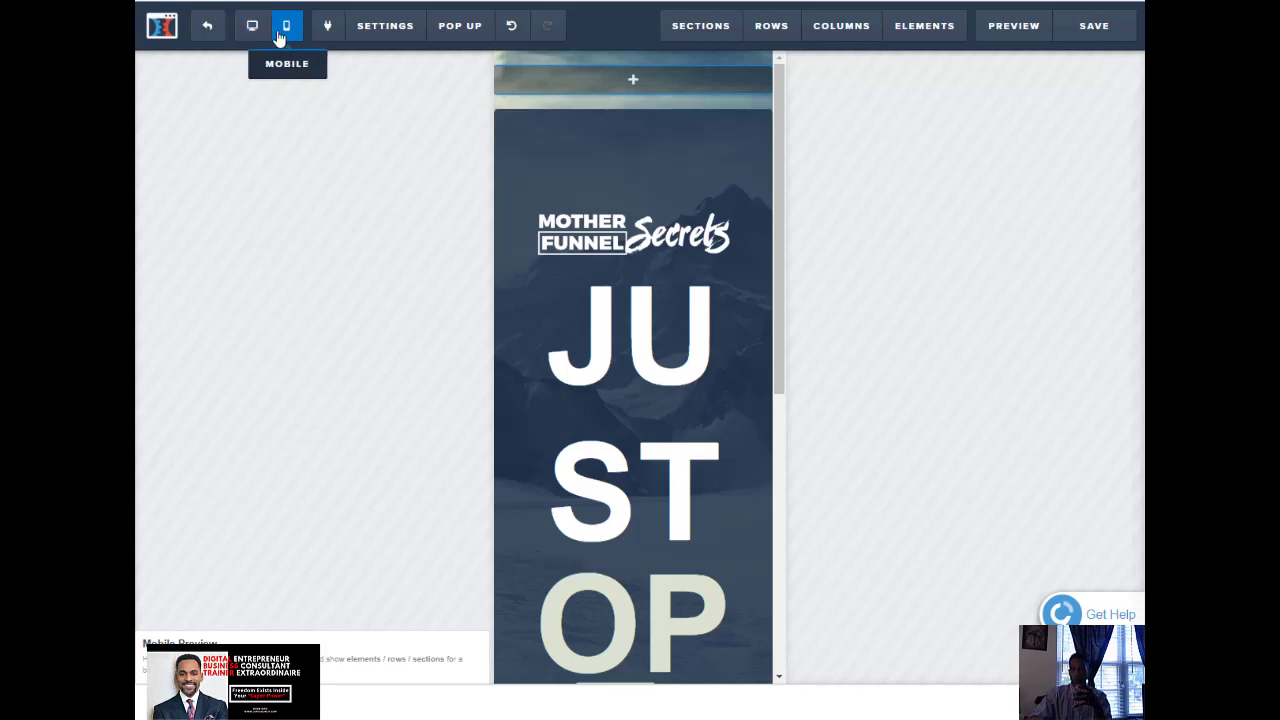
scroll(643, 380, "down", 1)
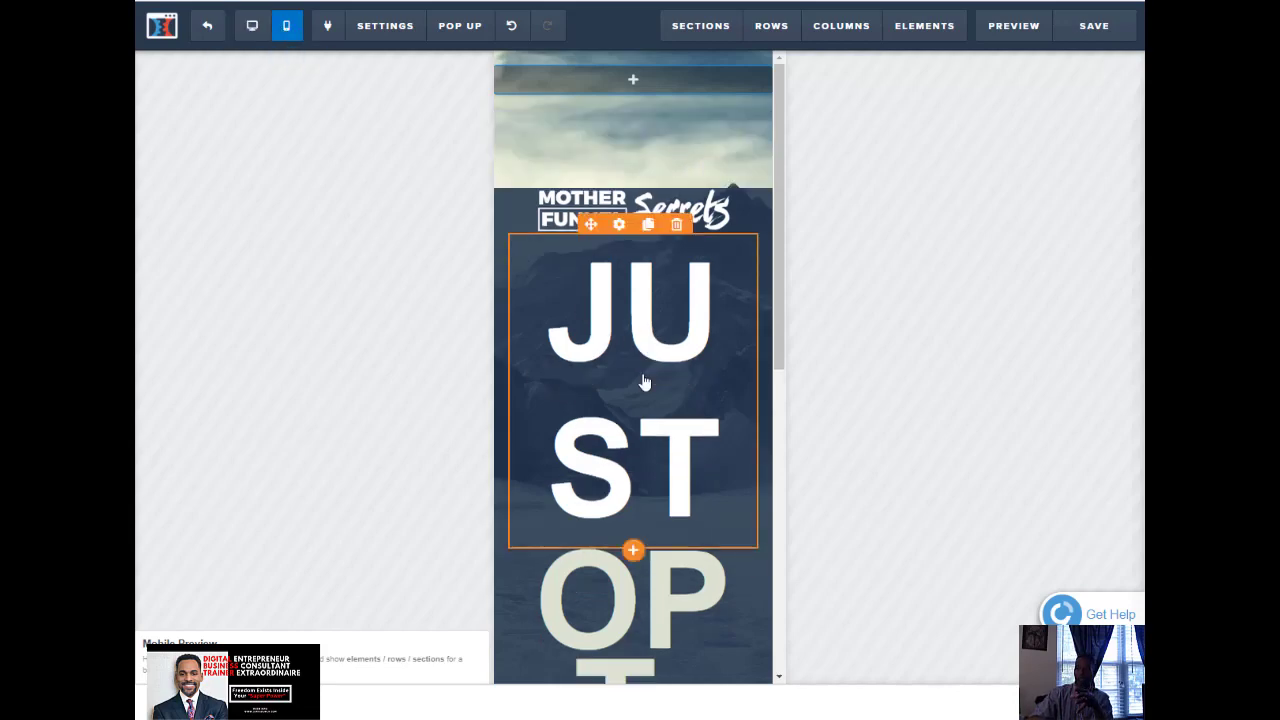
Step: Review the headline, subheading and email field in the mobile view, and return to the start of the page in the desktop view
scroll(600, 300, "up", 1)
scroll(603, 392, "down", 5)
scroll(603, 392, "up", 1)
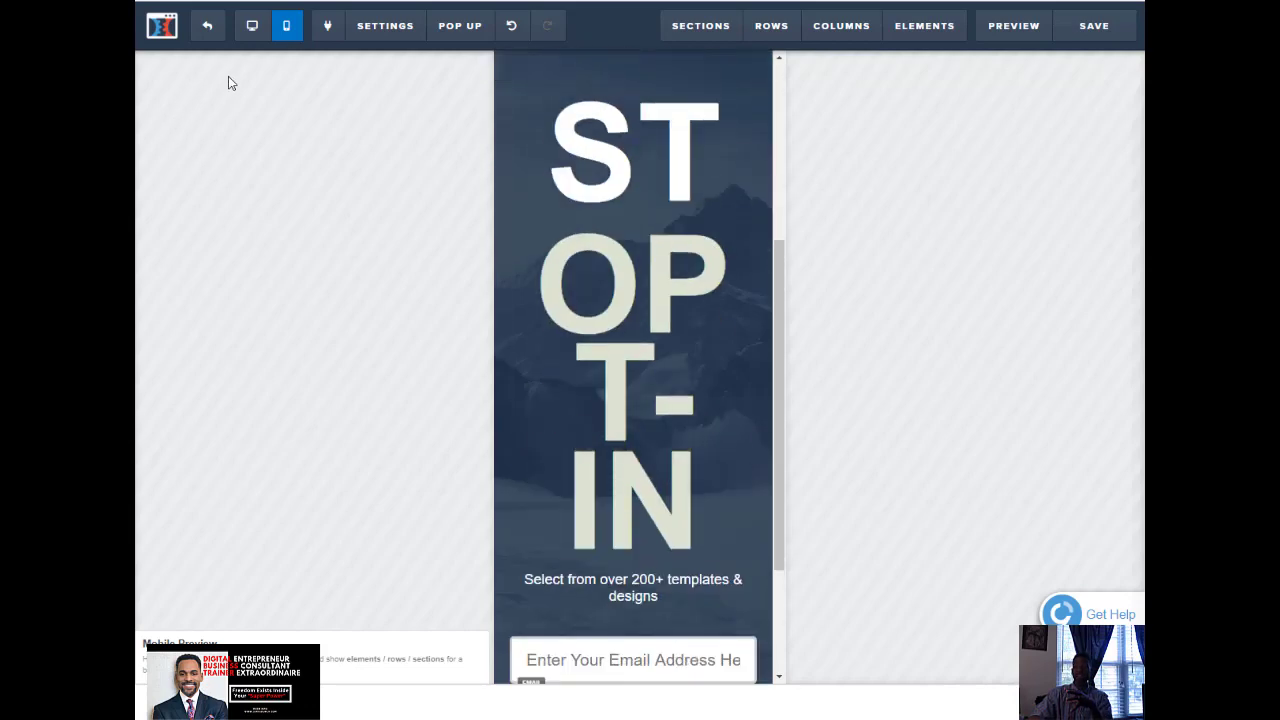
left_click(252, 25)
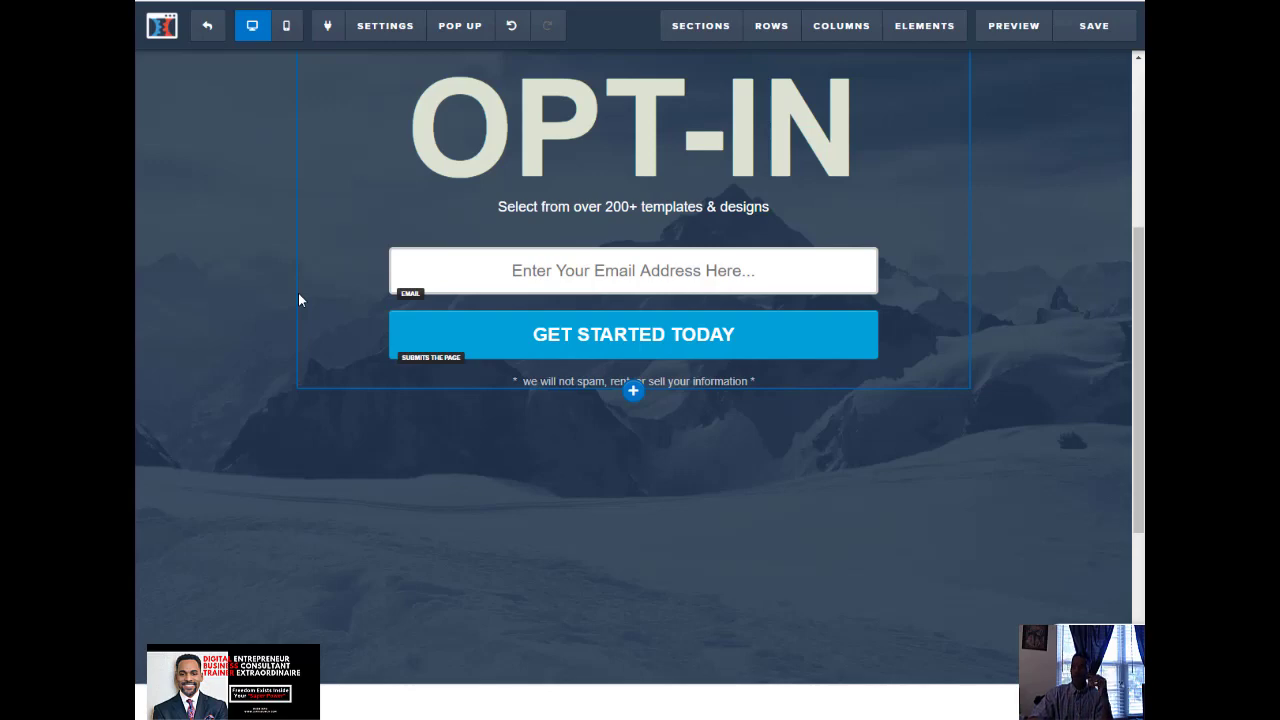
scroll(309, 284, "up", 4)
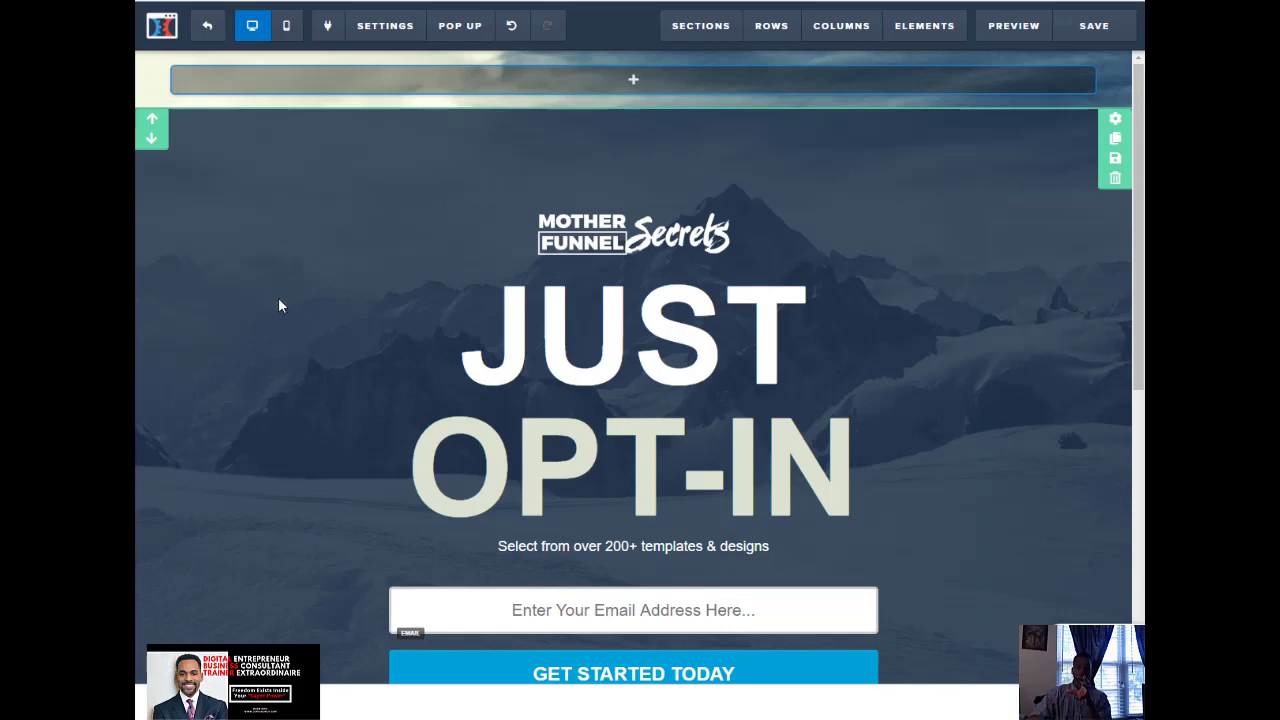
Step: Review the column and sidebar layouts offered for a new row in the empty section, and close the choices without adding one
mouse_move(577, 89)
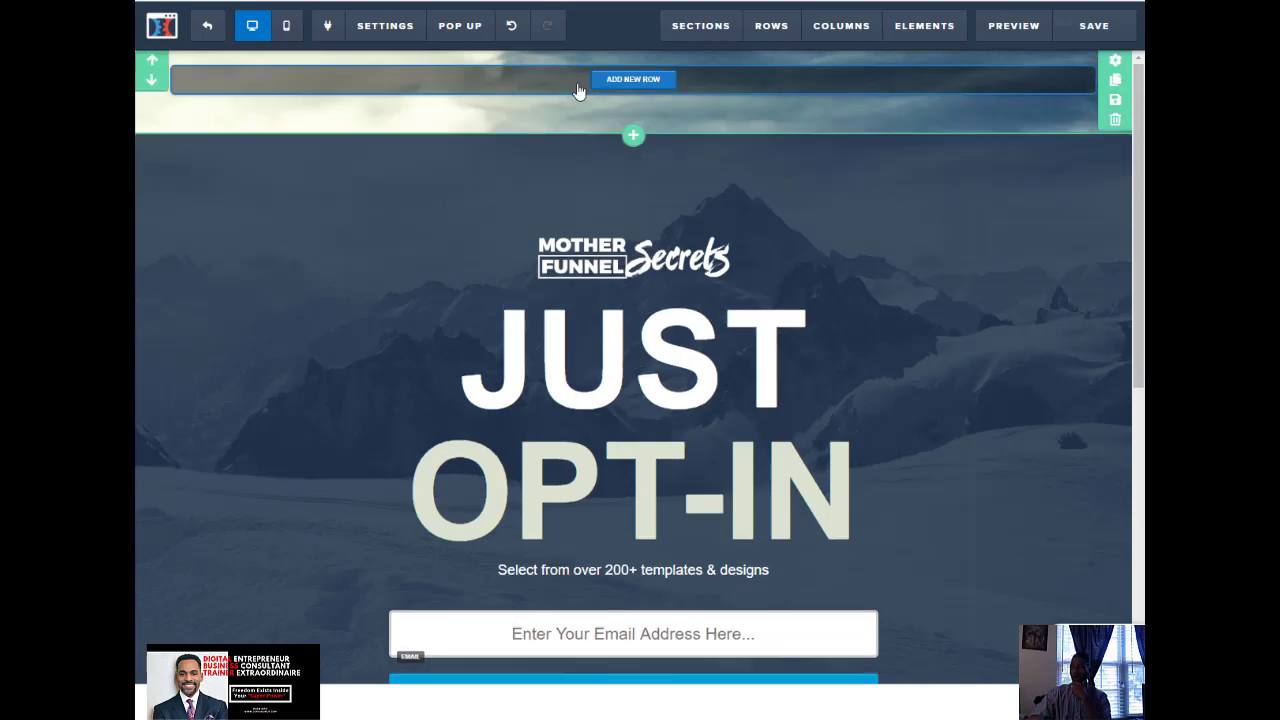
left_click(635, 80)
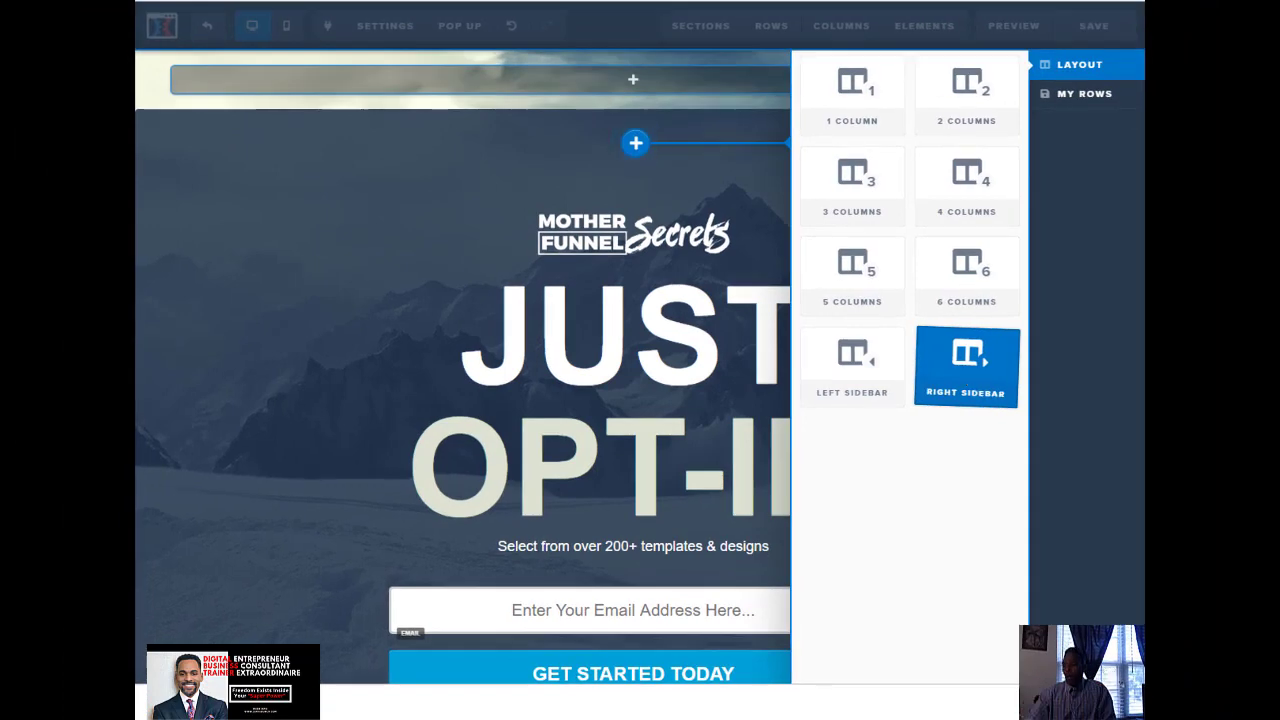
left_click(490, 215)
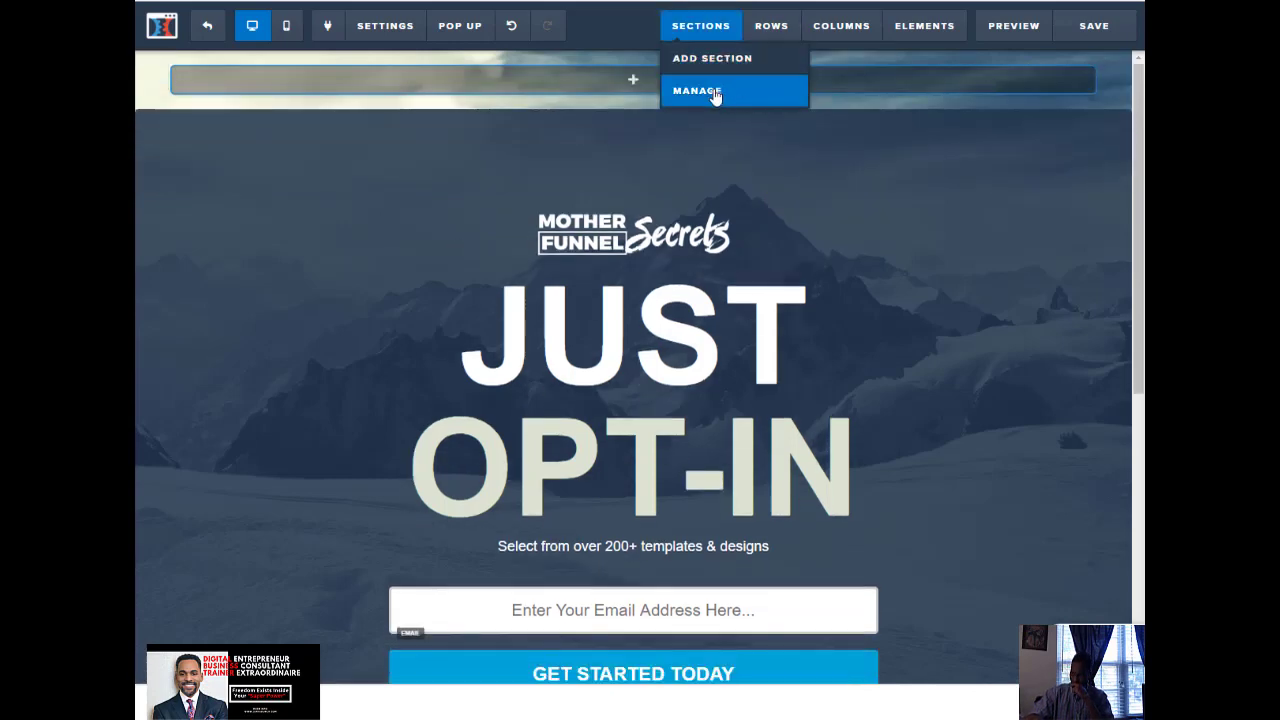
Step: Add a two-column row to the empty section above the opt-in area
mouse_move(631, 80)
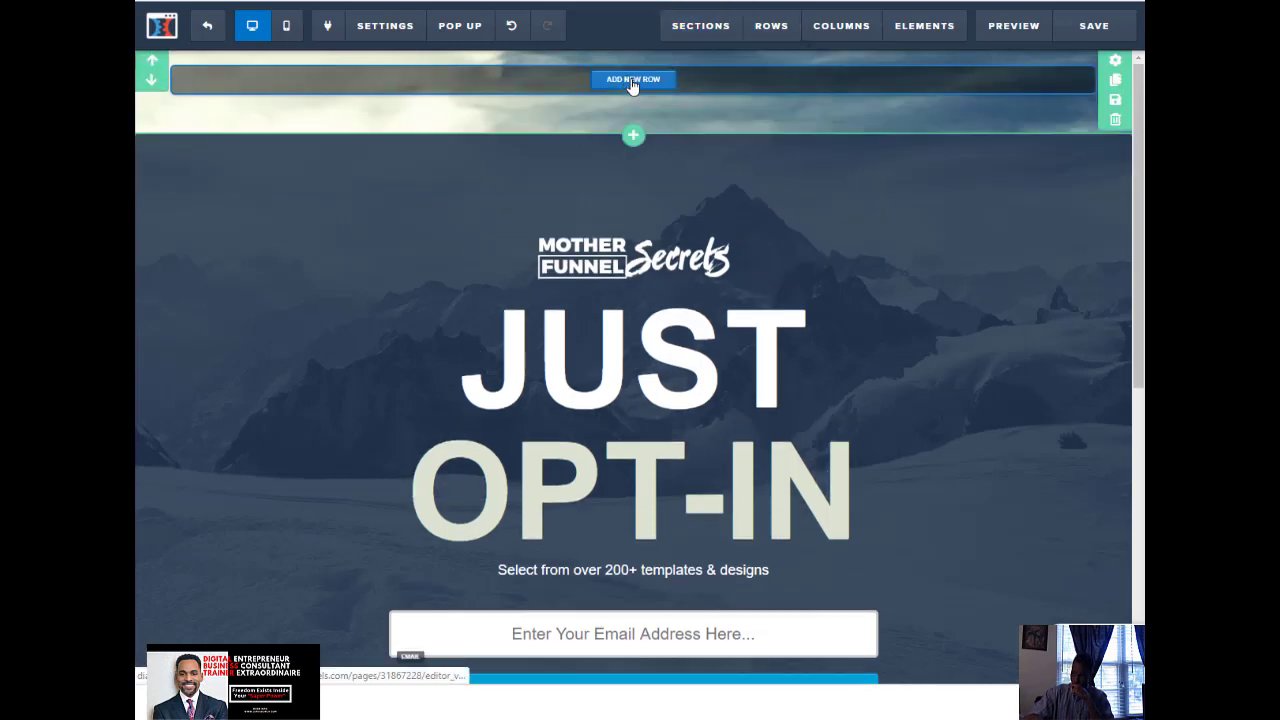
left_click(631, 80)
left_click(905, 136)
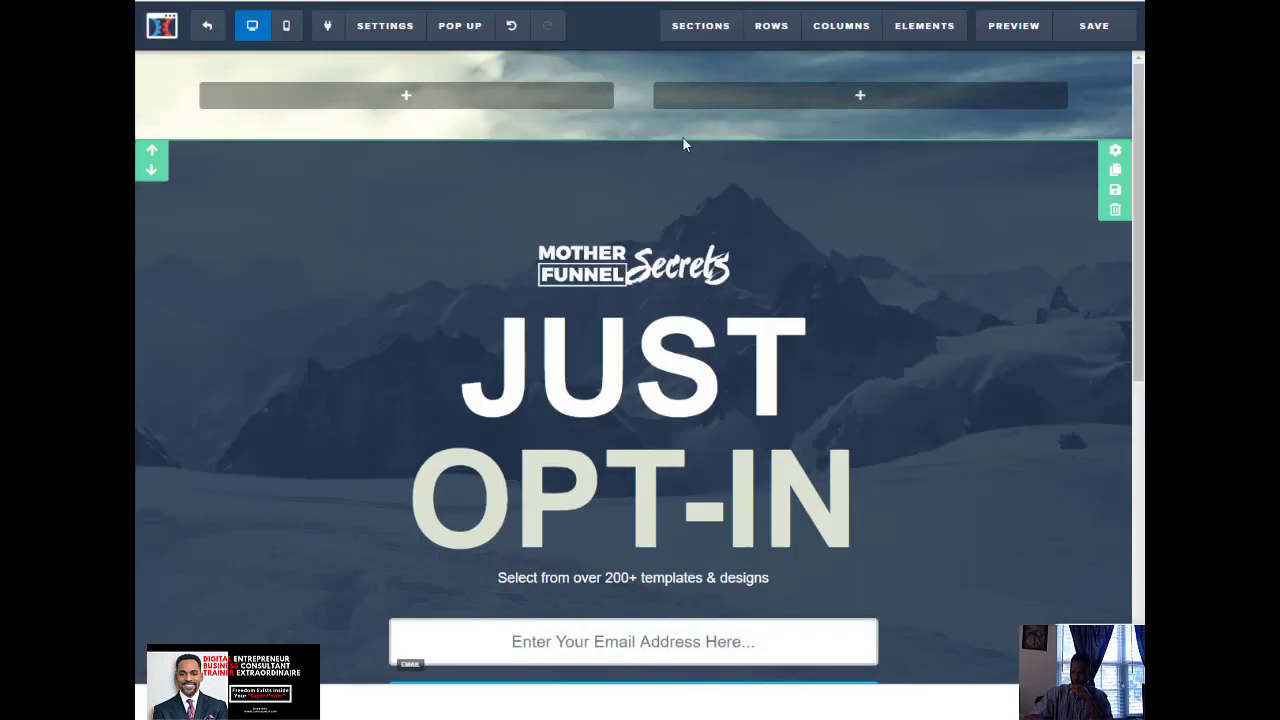
Step: Compare how the new two-column row is laid out in the mobile and desktop views, finishing in the desktop view
mouse_move(449, 97)
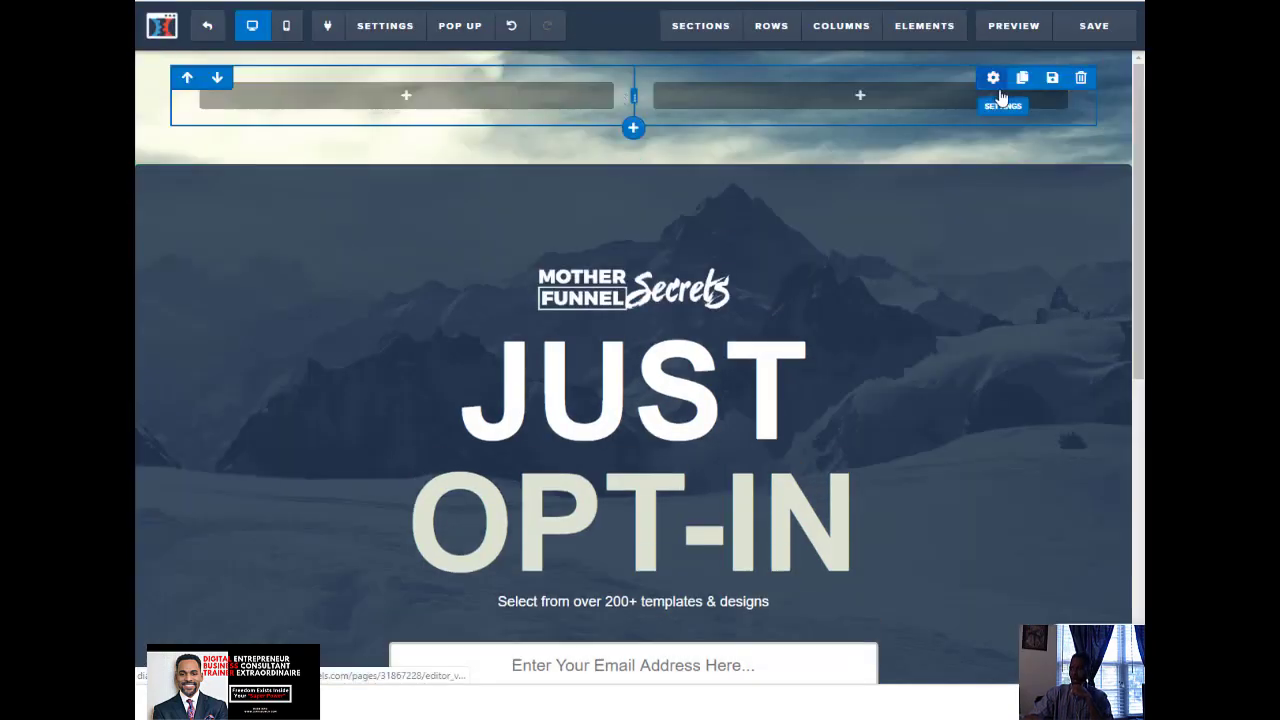
left_click(286, 25)
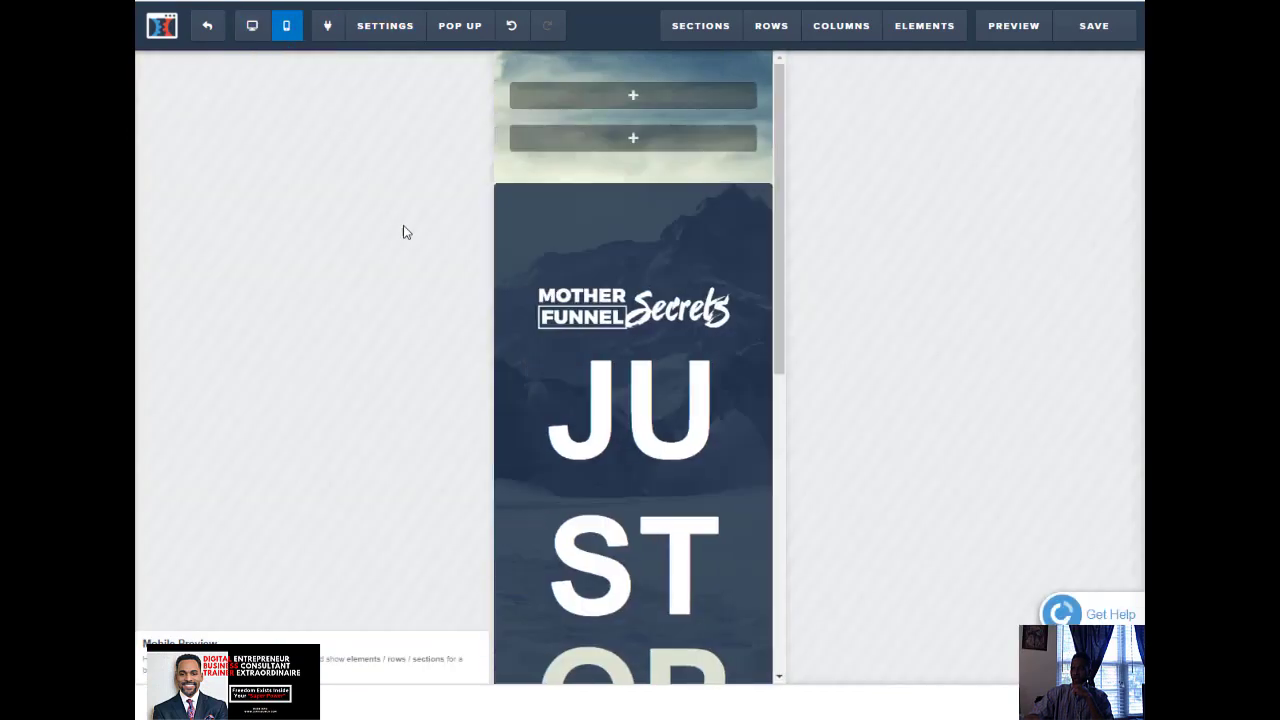
mouse_move(615, 97)
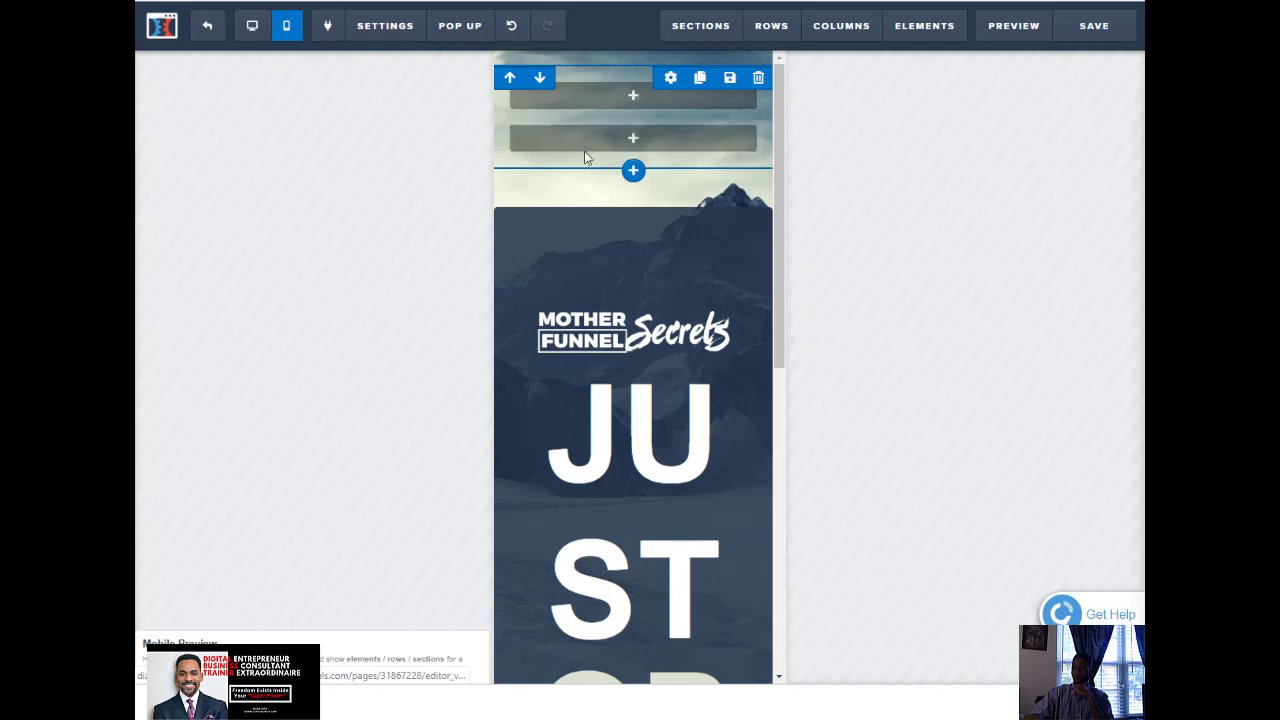
left_click(241, 33)
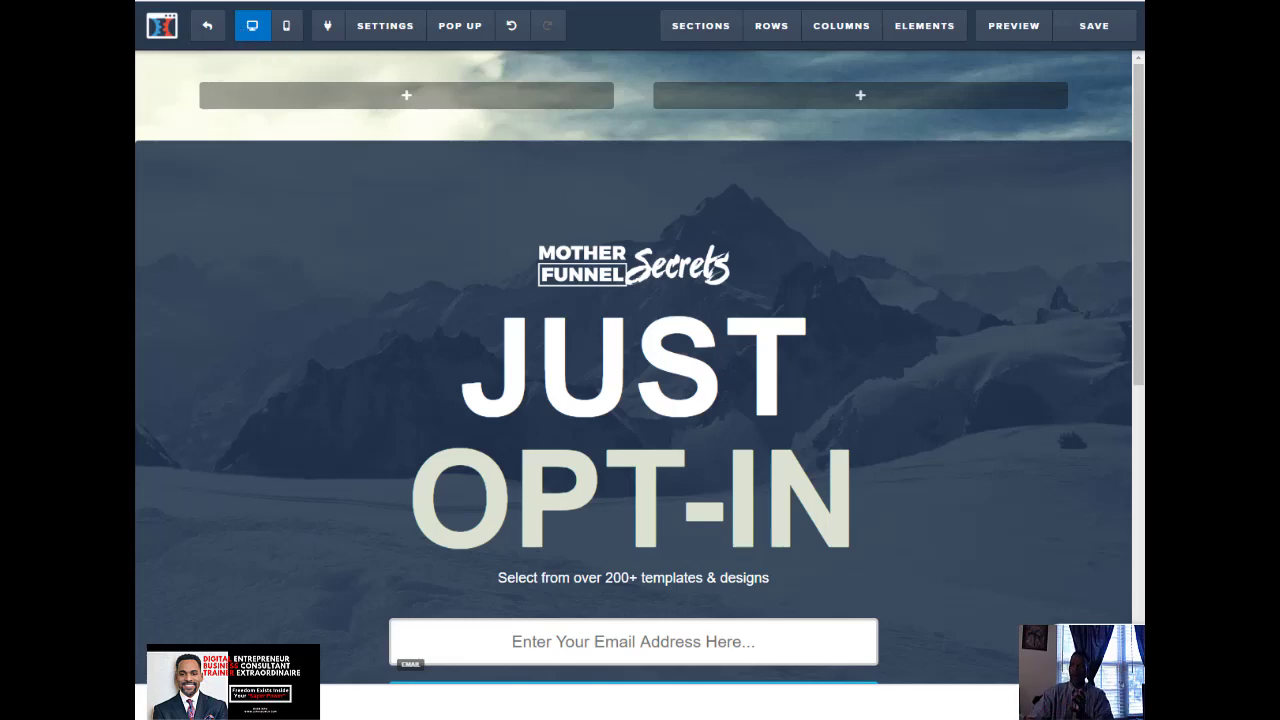
left_click(287, 27)
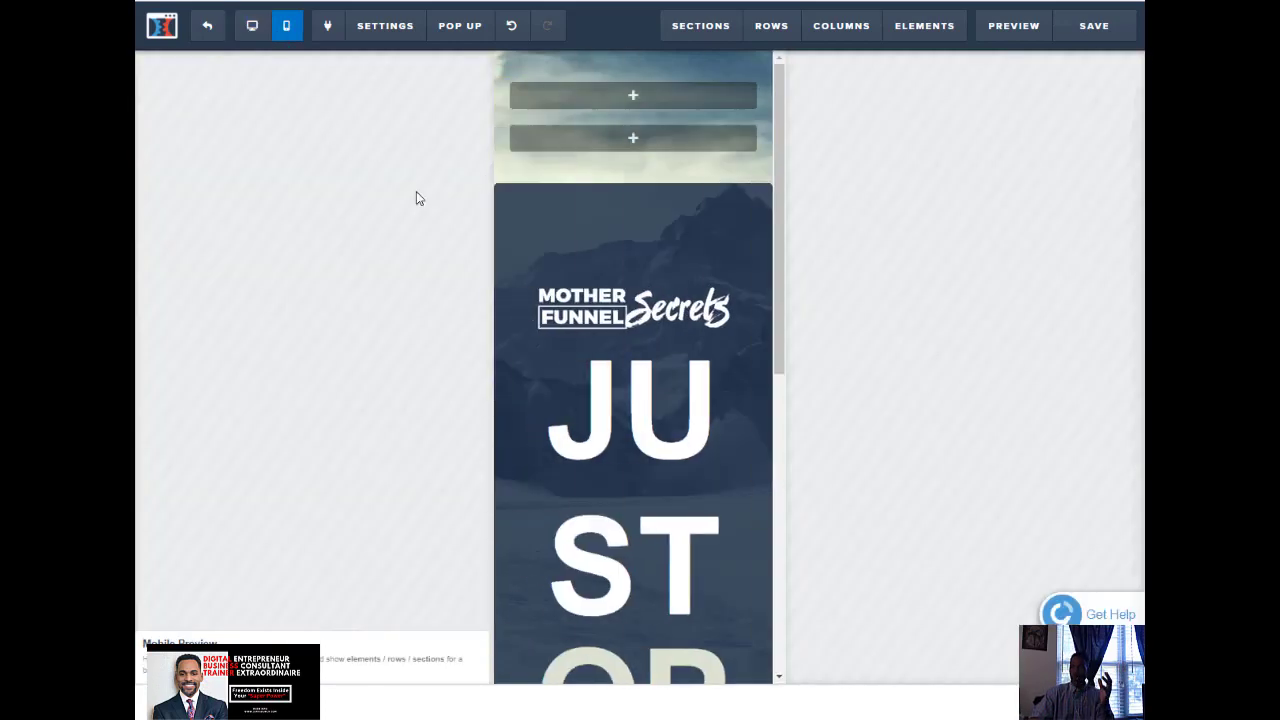
left_click(253, 25)
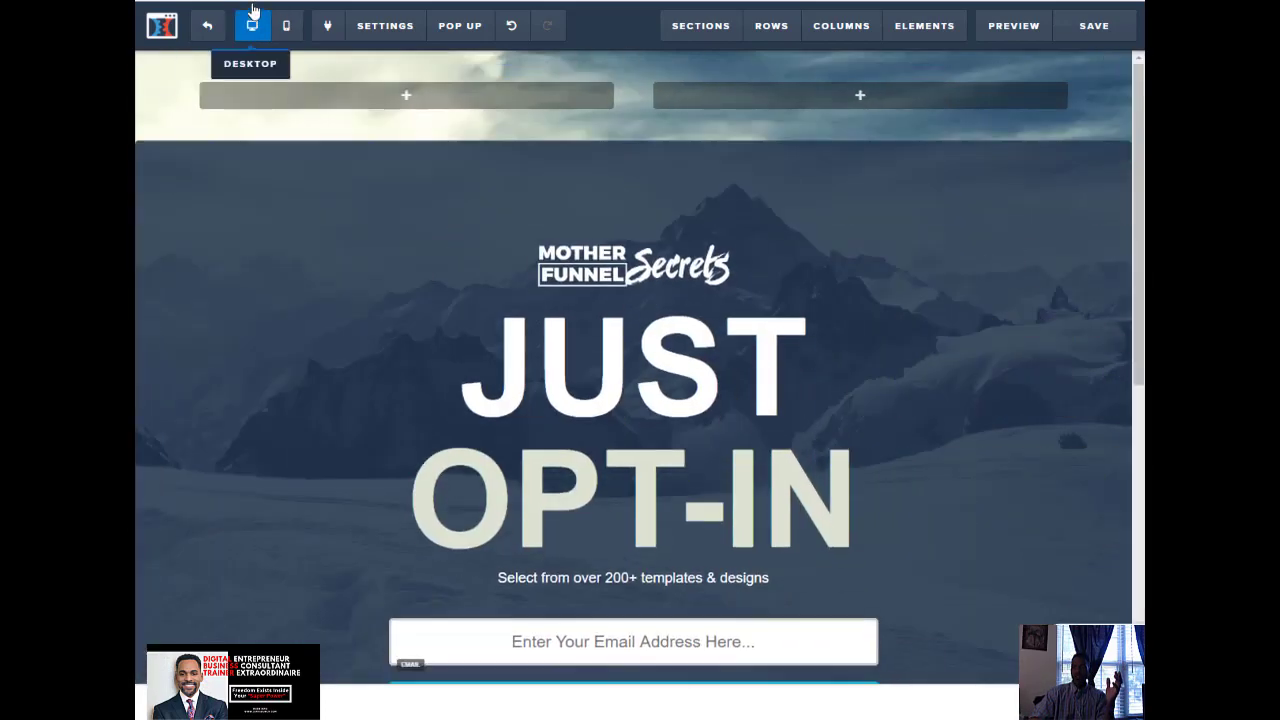
left_click(287, 27)
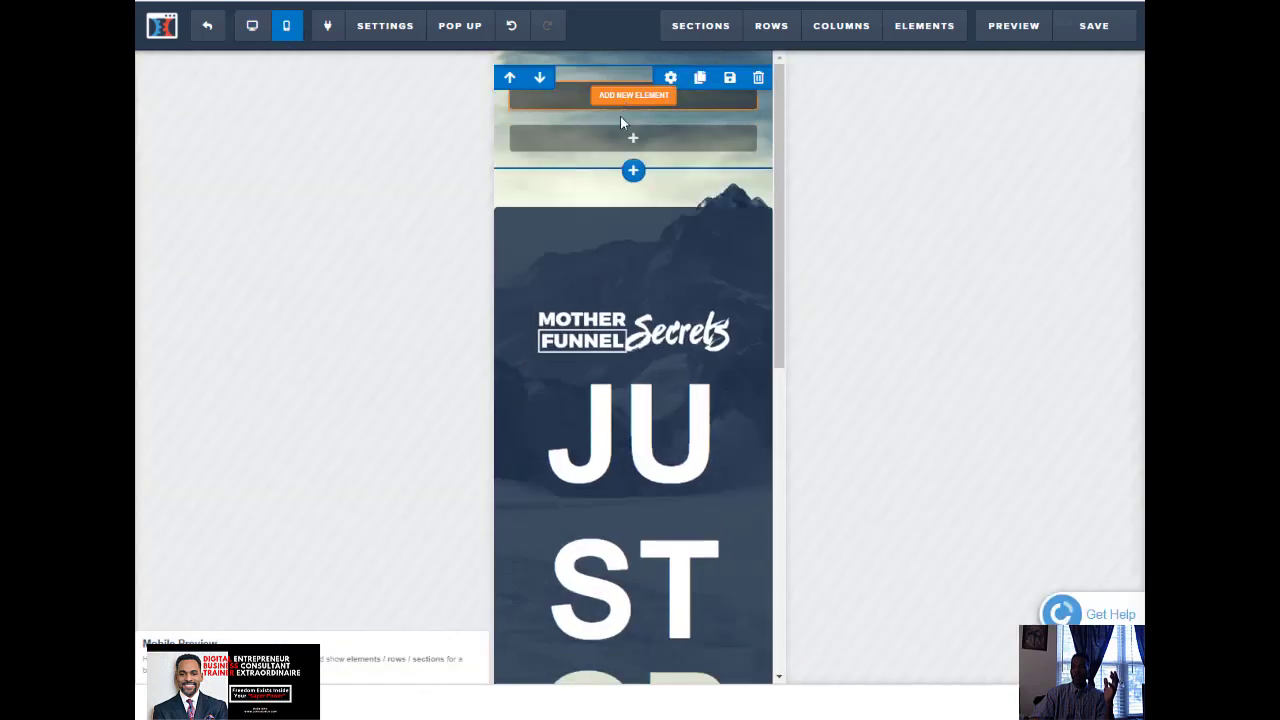
left_click(252, 25)
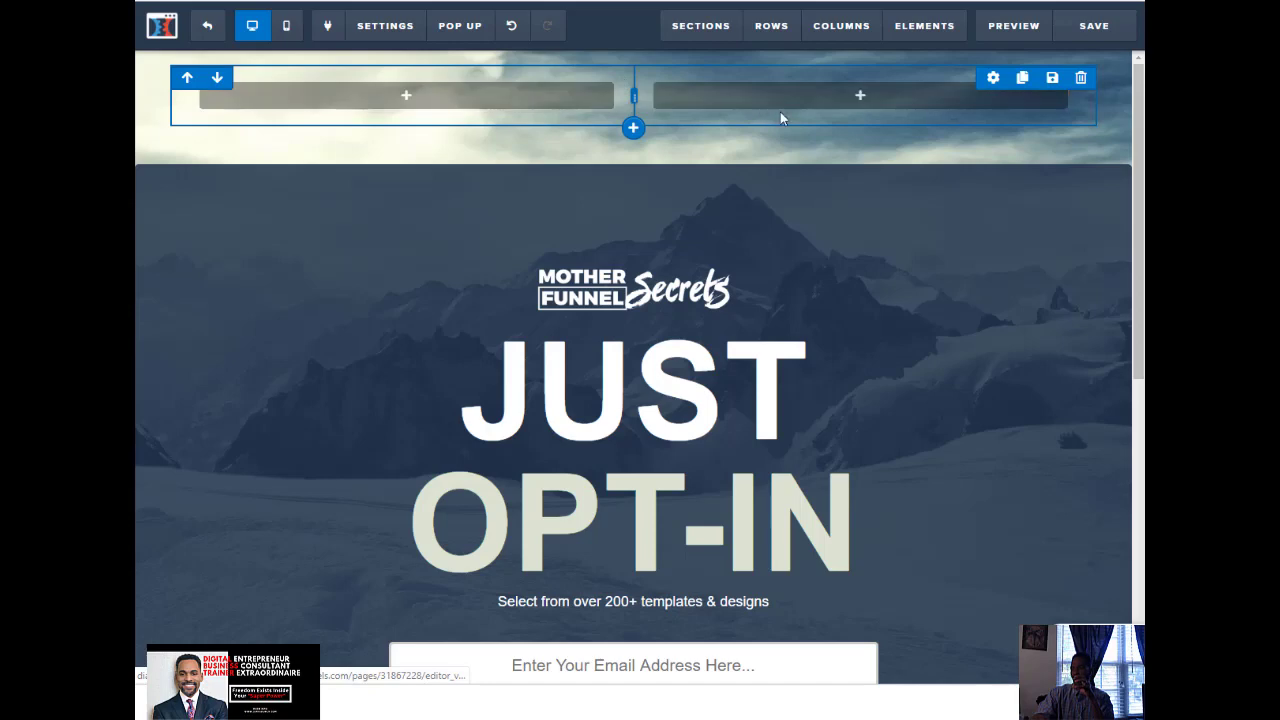
Step: Browse all elements available for the row's left column, from text and media to custom JS/HTML, and return without adding one
left_click(418, 97)
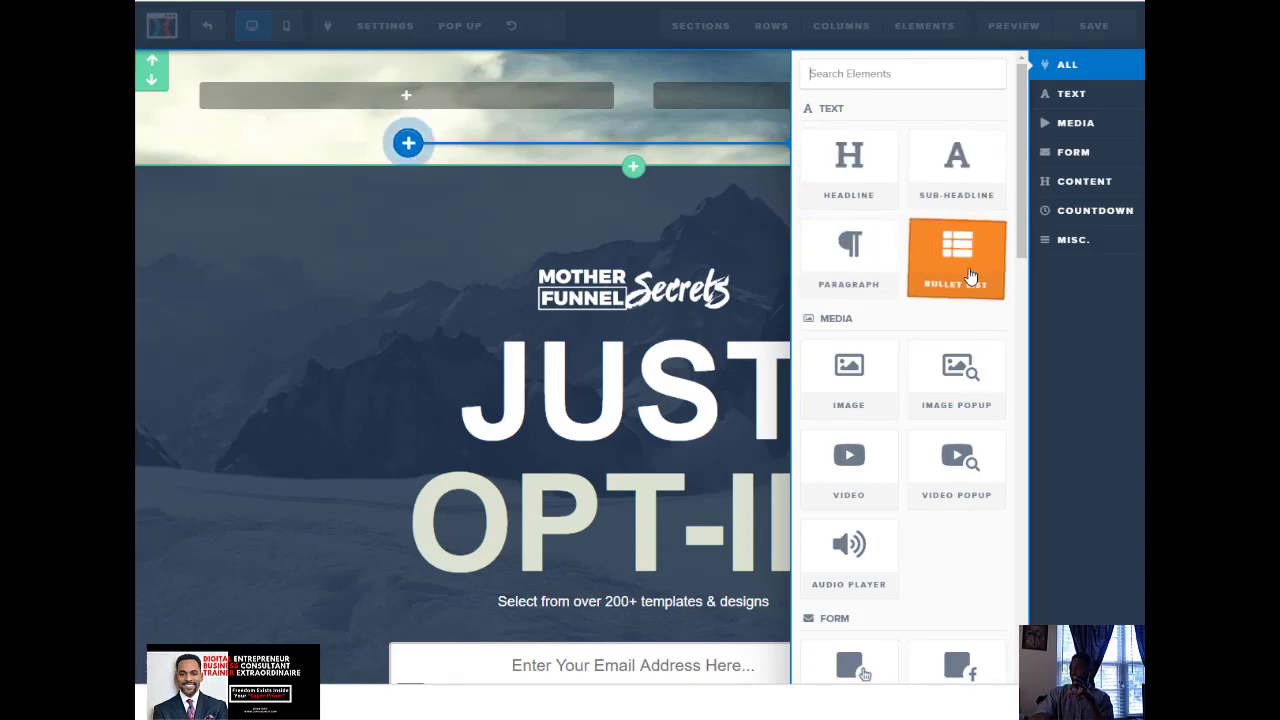
scroll(975, 276, "down", 1)
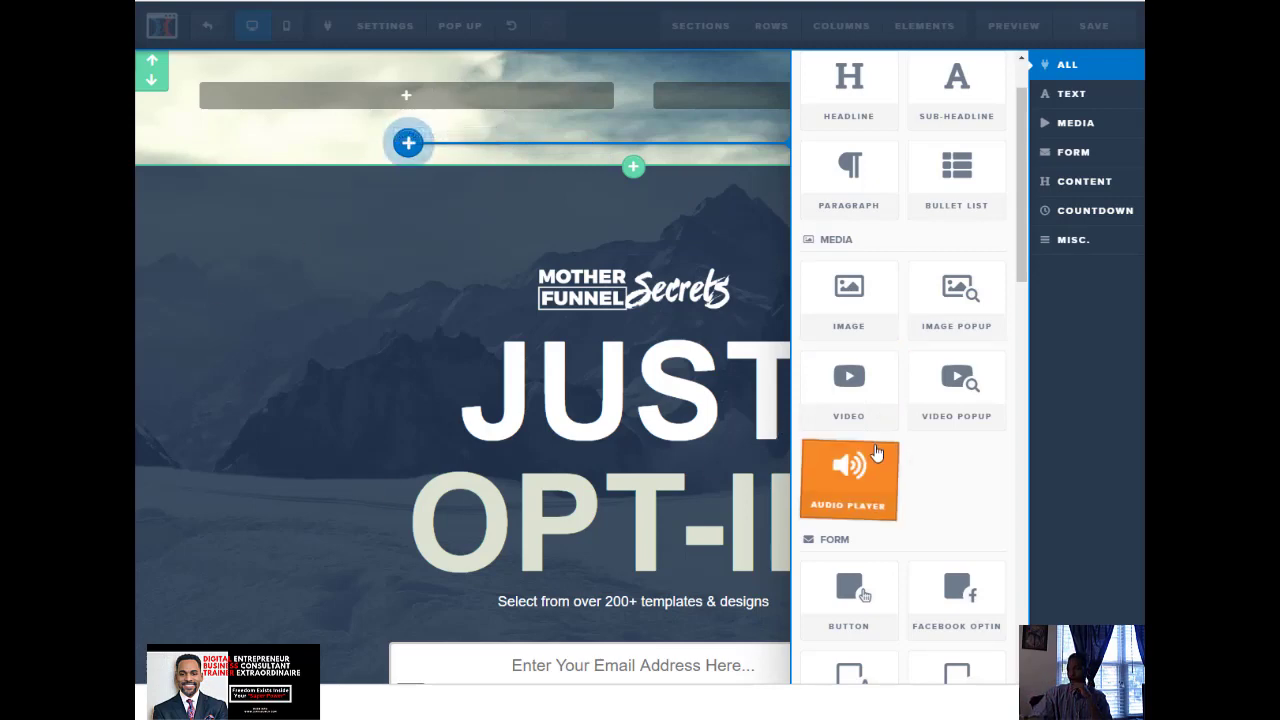
scroll(868, 490, "down", 4)
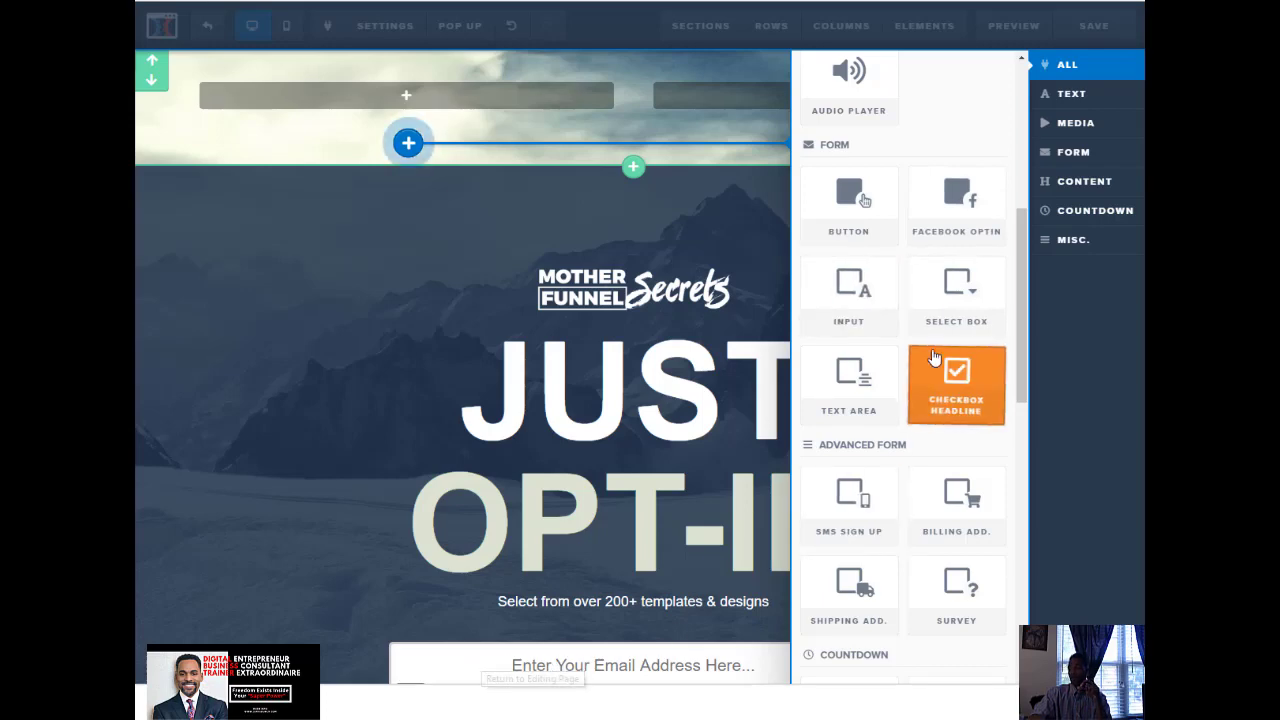
scroll(905, 360, "down", 5)
scroll(898, 350, "up", 2)
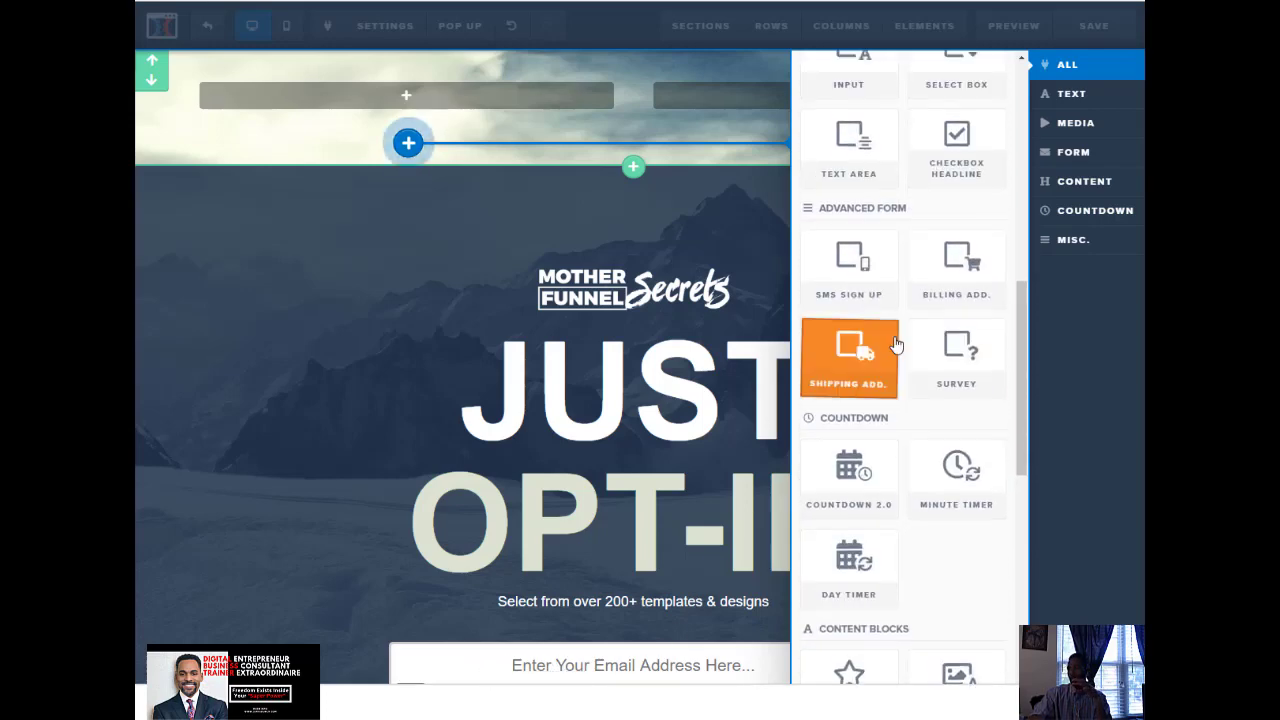
scroll(935, 335, "down", 3)
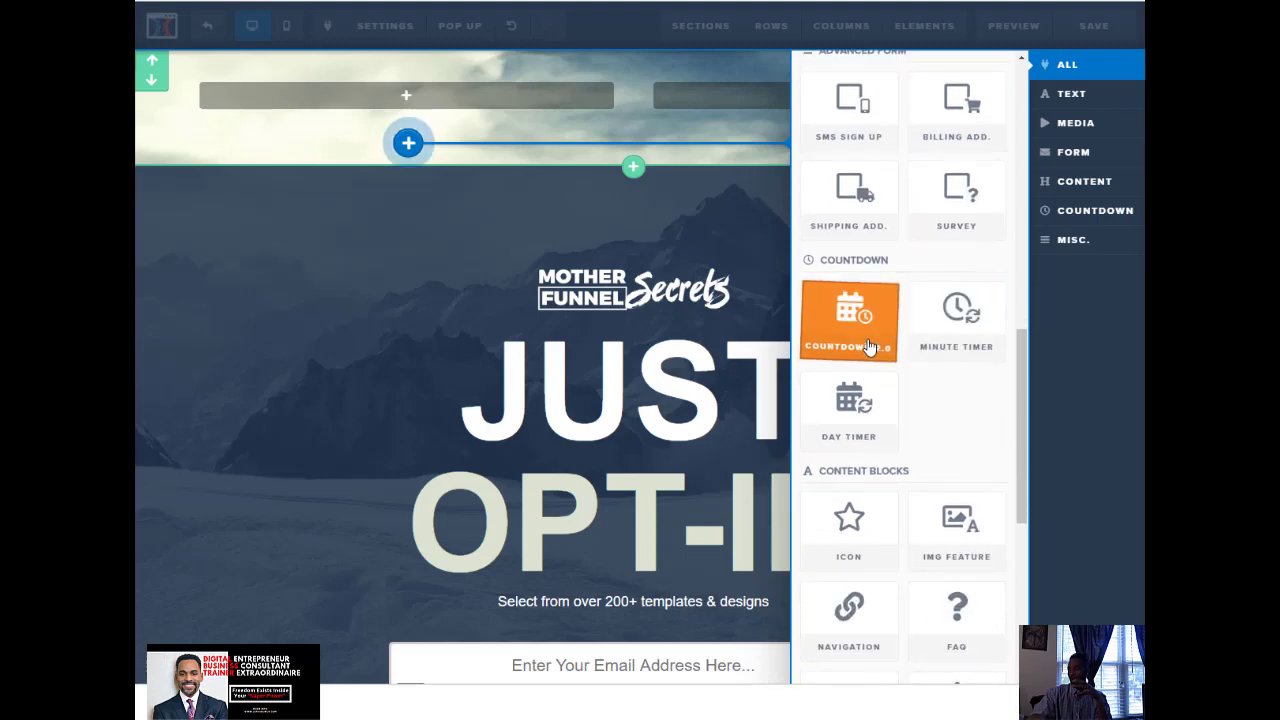
scroll(855, 405, "down", 4)
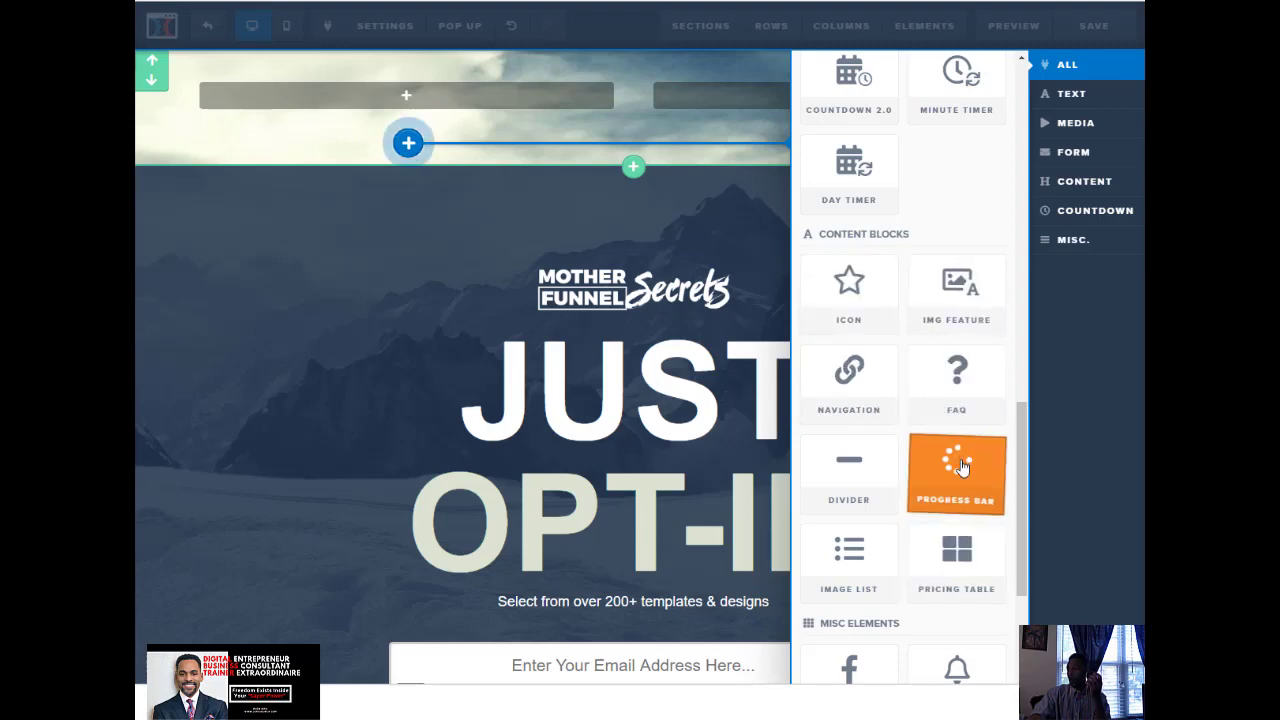
scroll(960, 467, "down", 4)
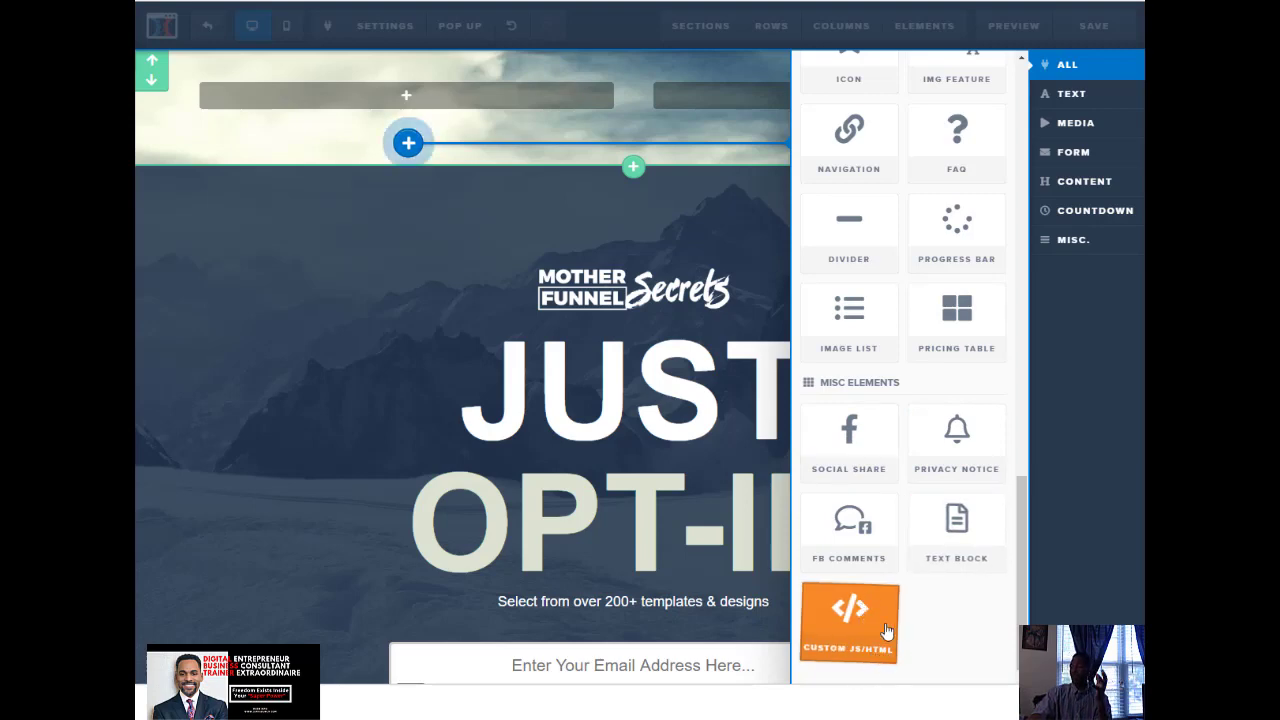
left_click(301, 264)
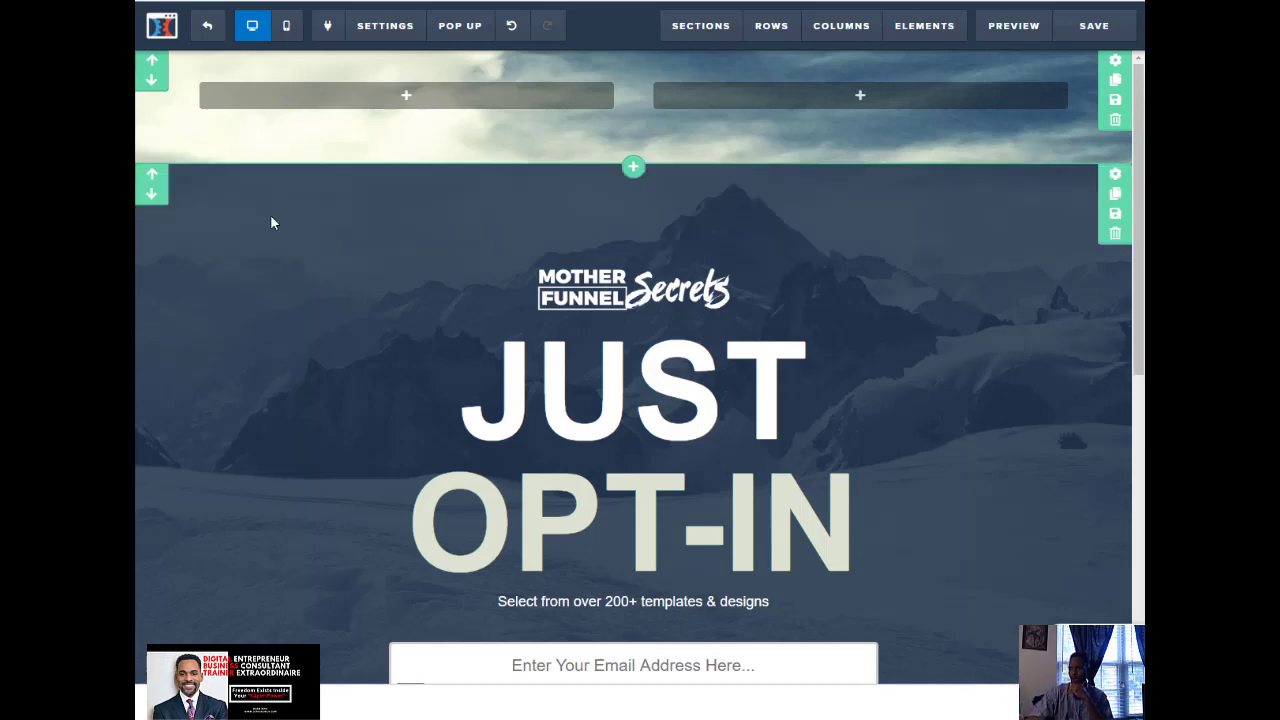
Step: Add an image element to the left column of the new row and a button element to its right column
left_click(446, 105)
left_click(845, 380)
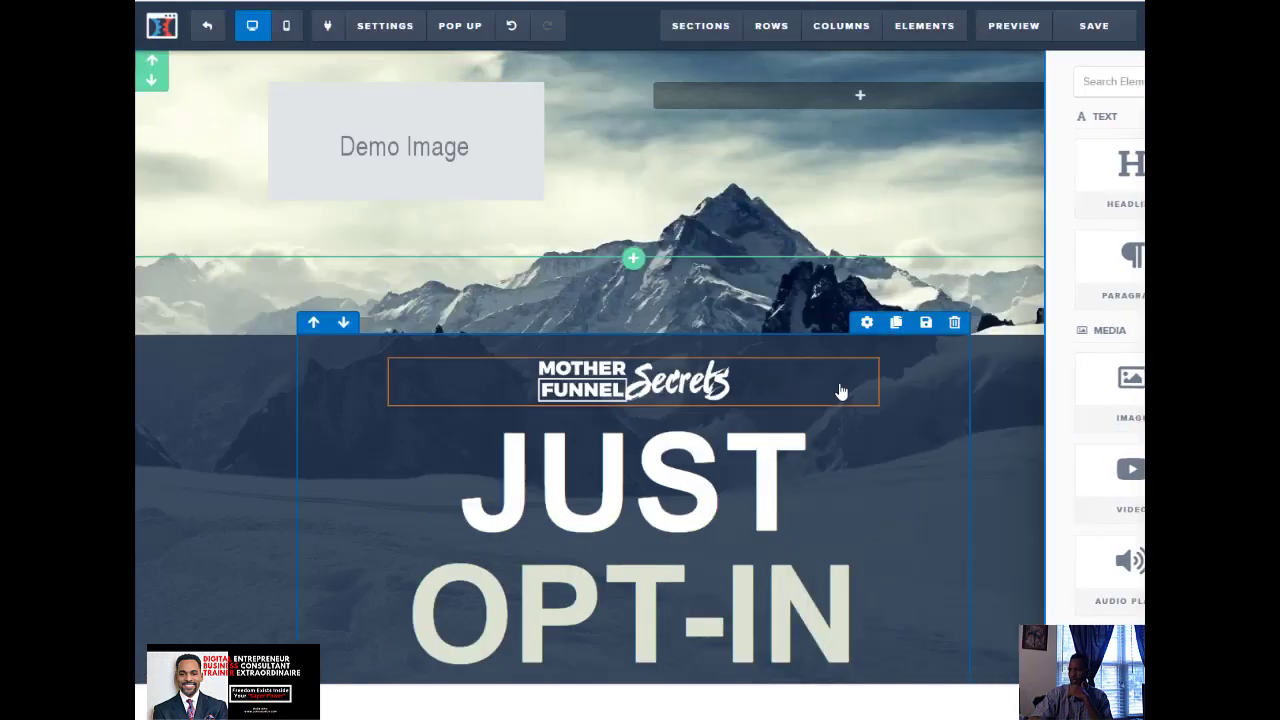
left_click(877, 231)
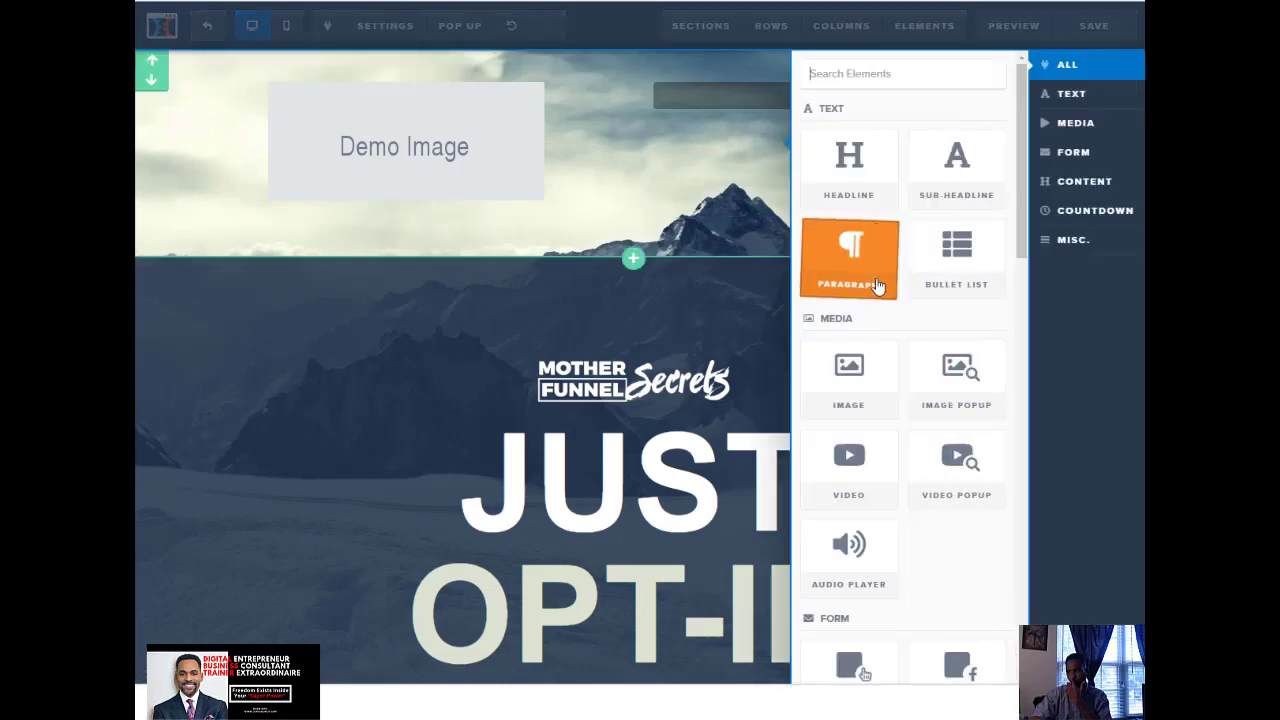
scroll(886, 434, "down", 3)
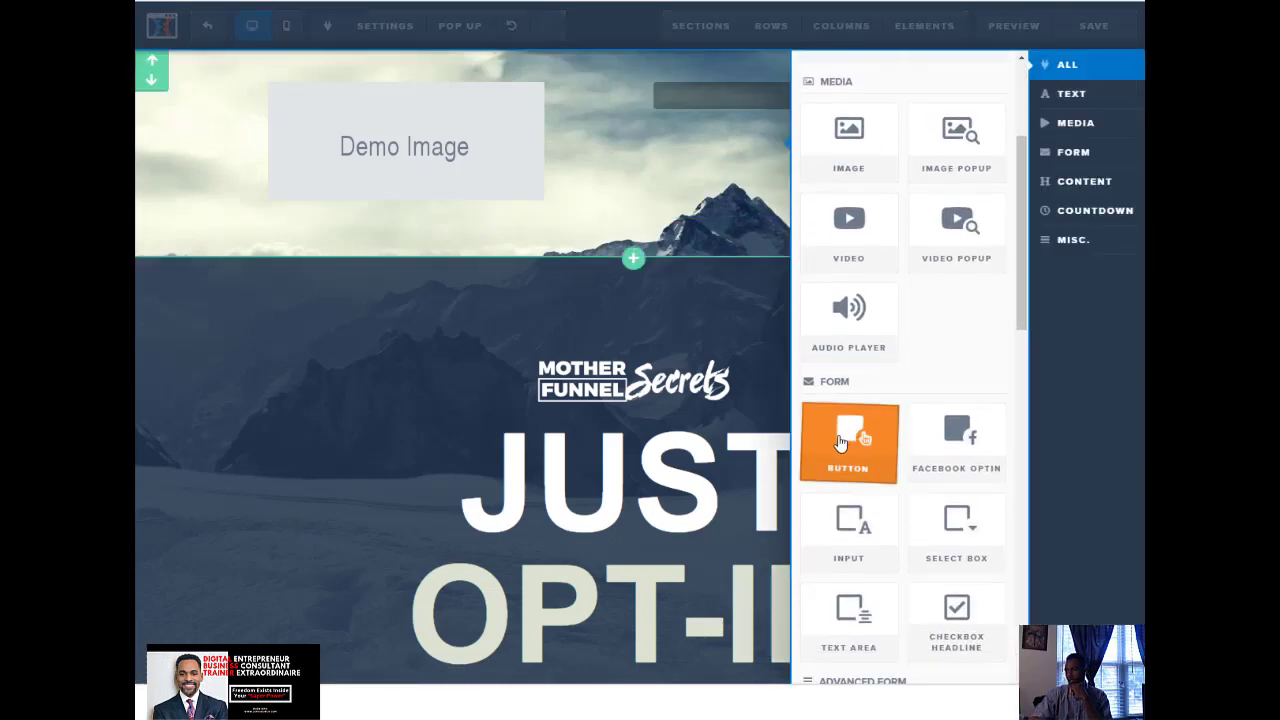
left_click(840, 442)
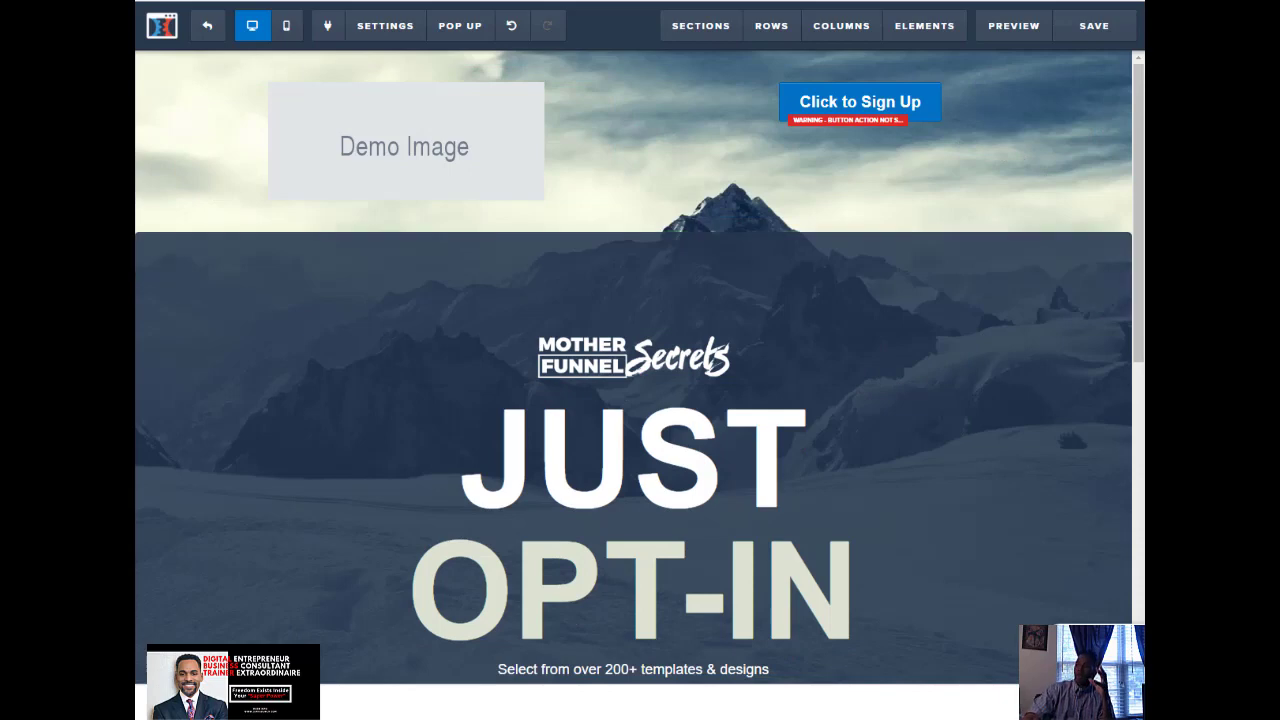
mouse_move(688, 38)
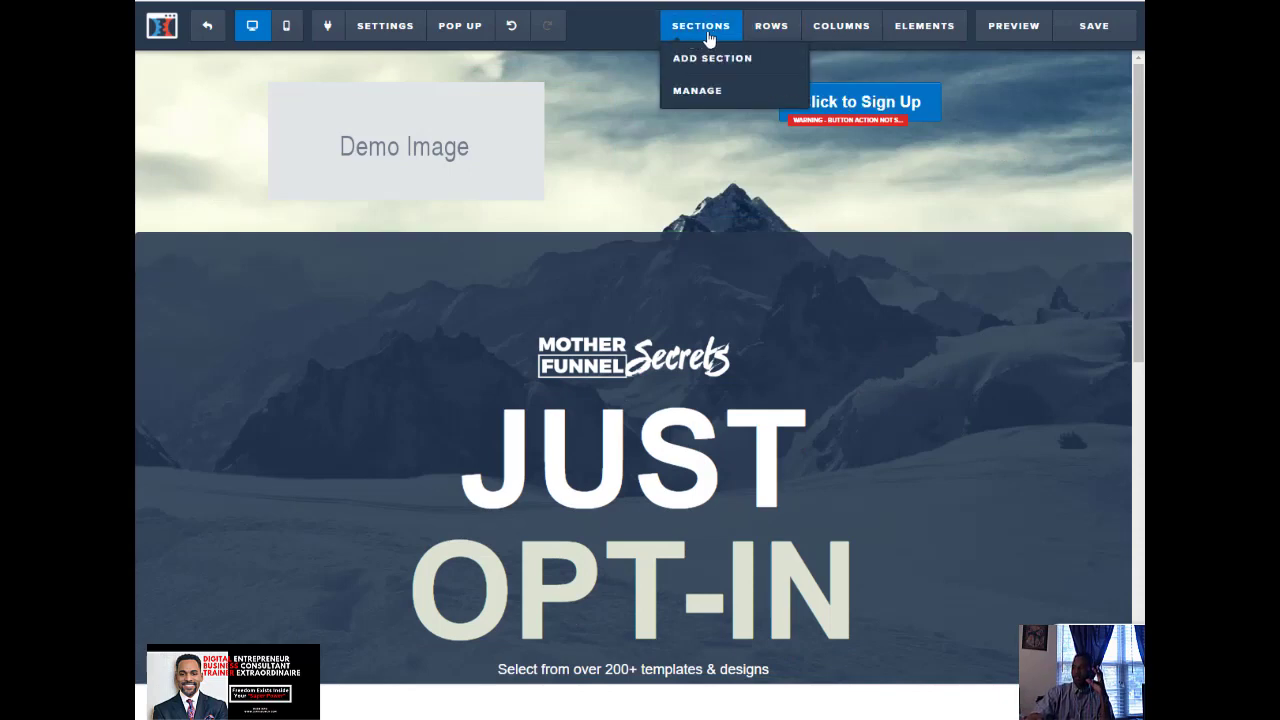
mouse_move(778, 33)
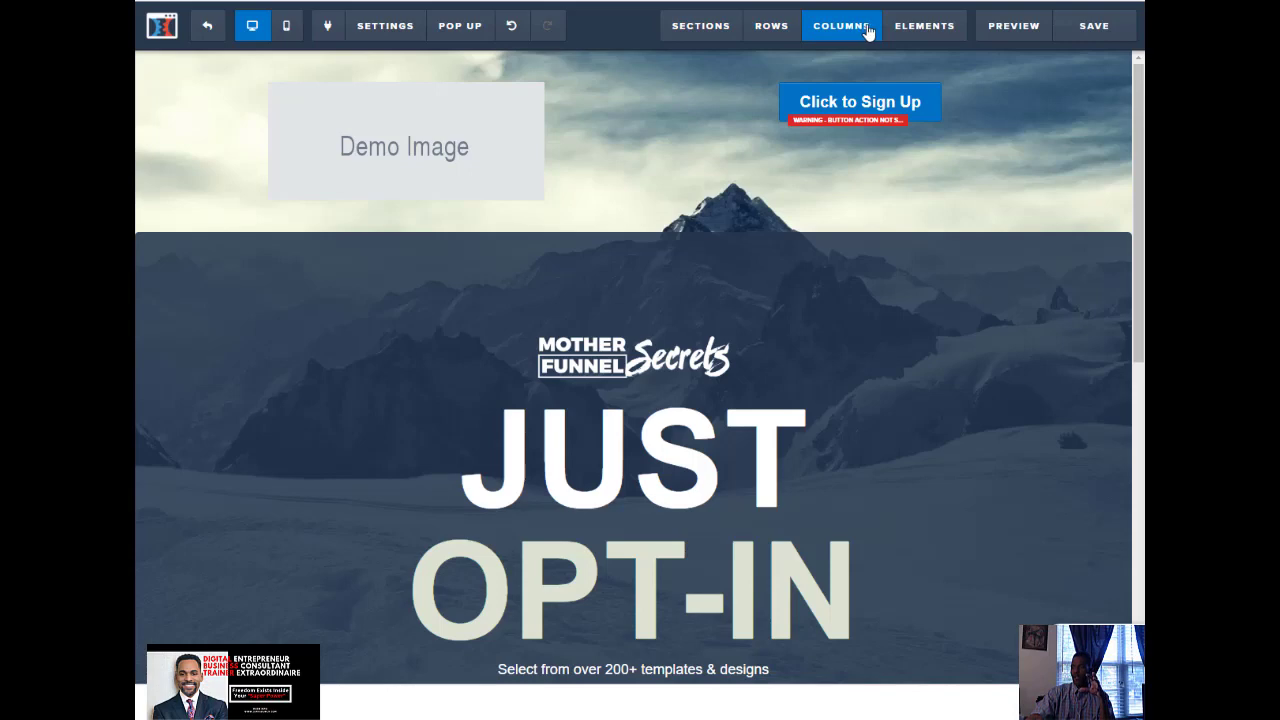
mouse_move(451, 109)
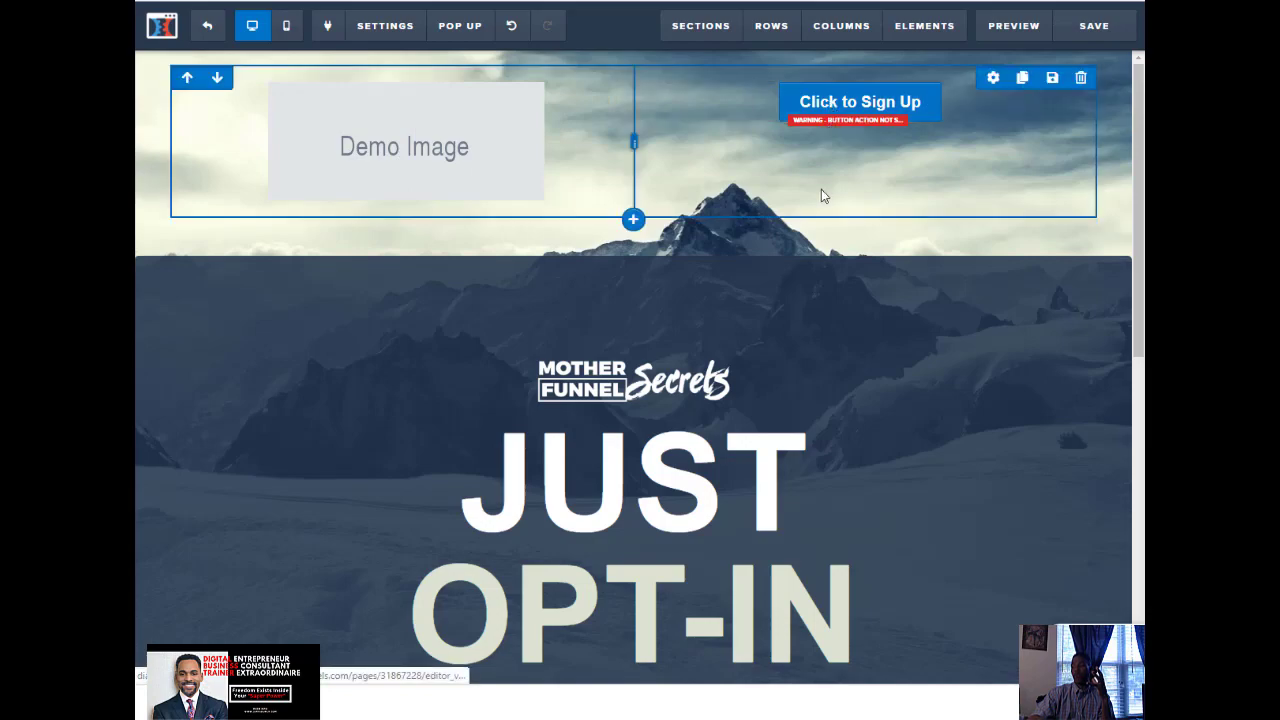
Step: Add an input element below the Click to Sign Up button in the row's right column
scroll(821, 190, "down", 5)
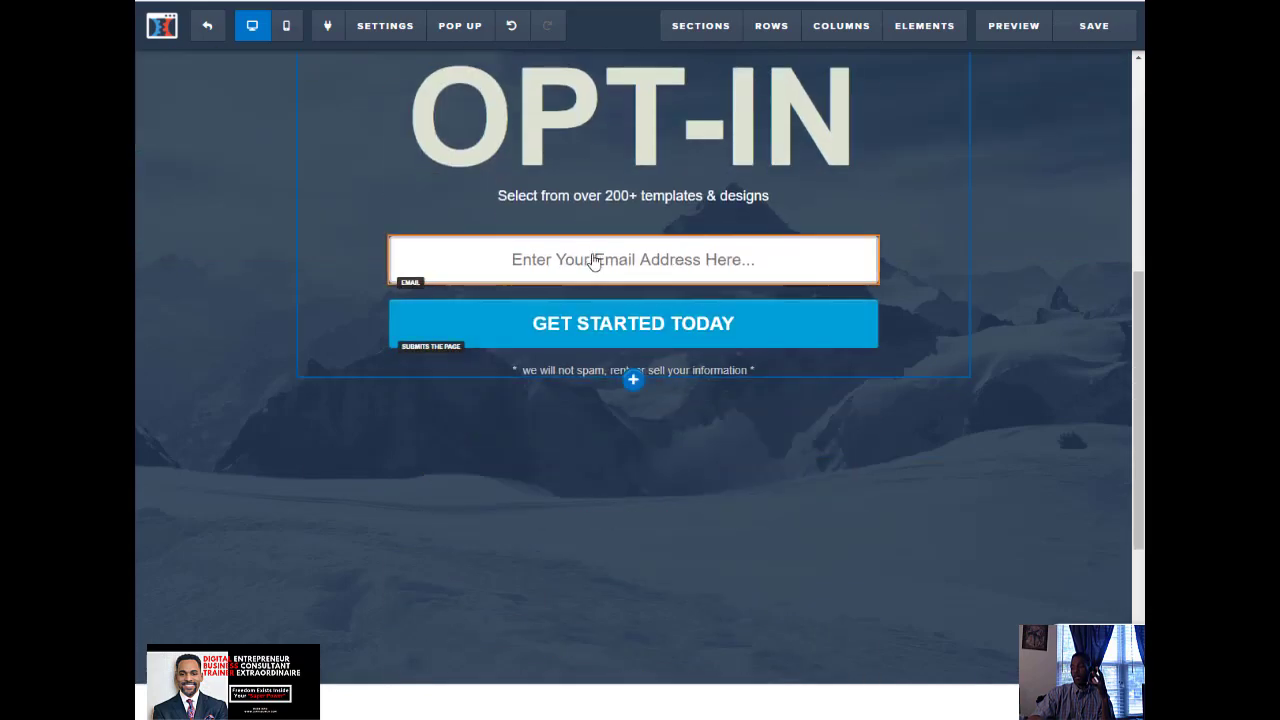
scroll(629, 326, "up", 5)
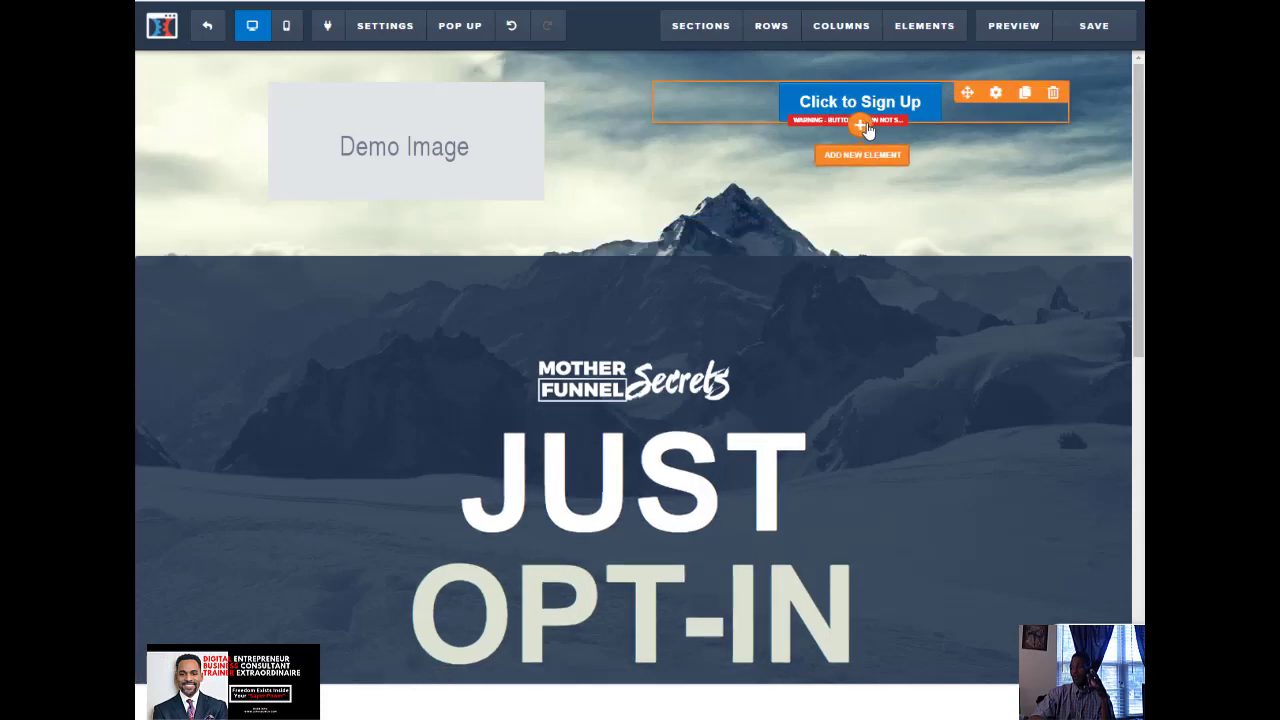
left_click(862, 126)
scroll(928, 443, "down", 5)
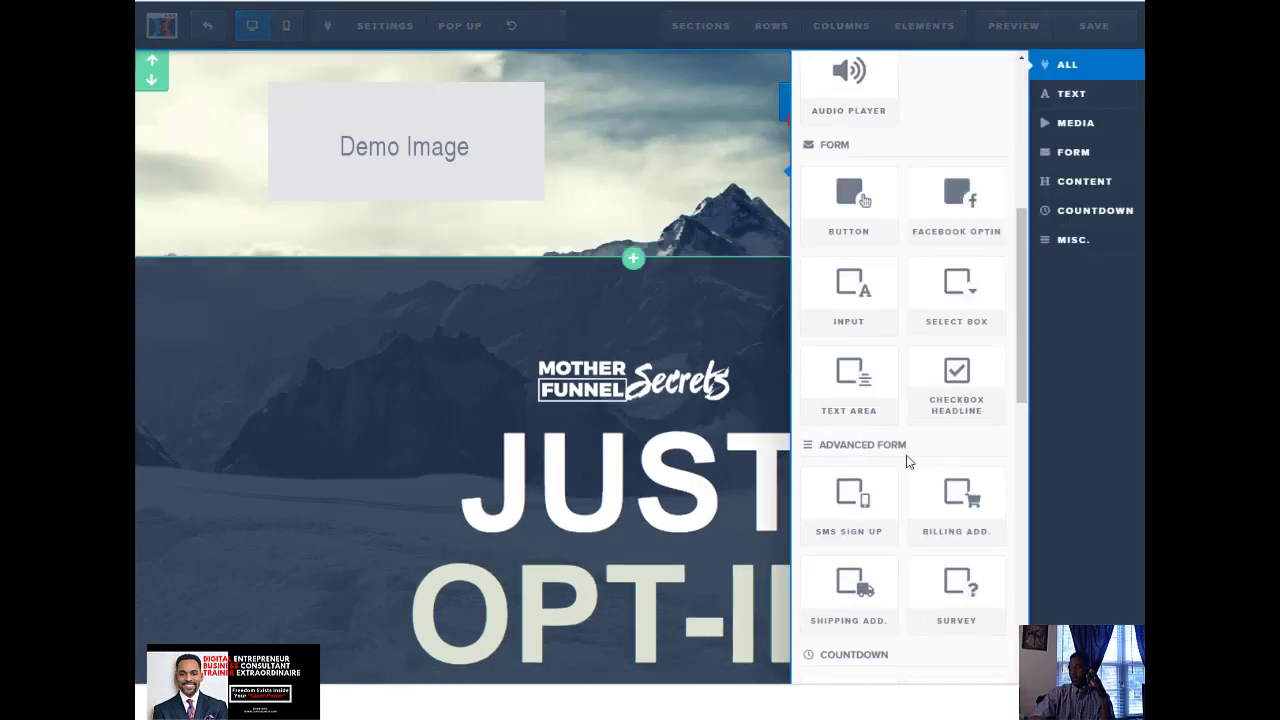
left_click(845, 300)
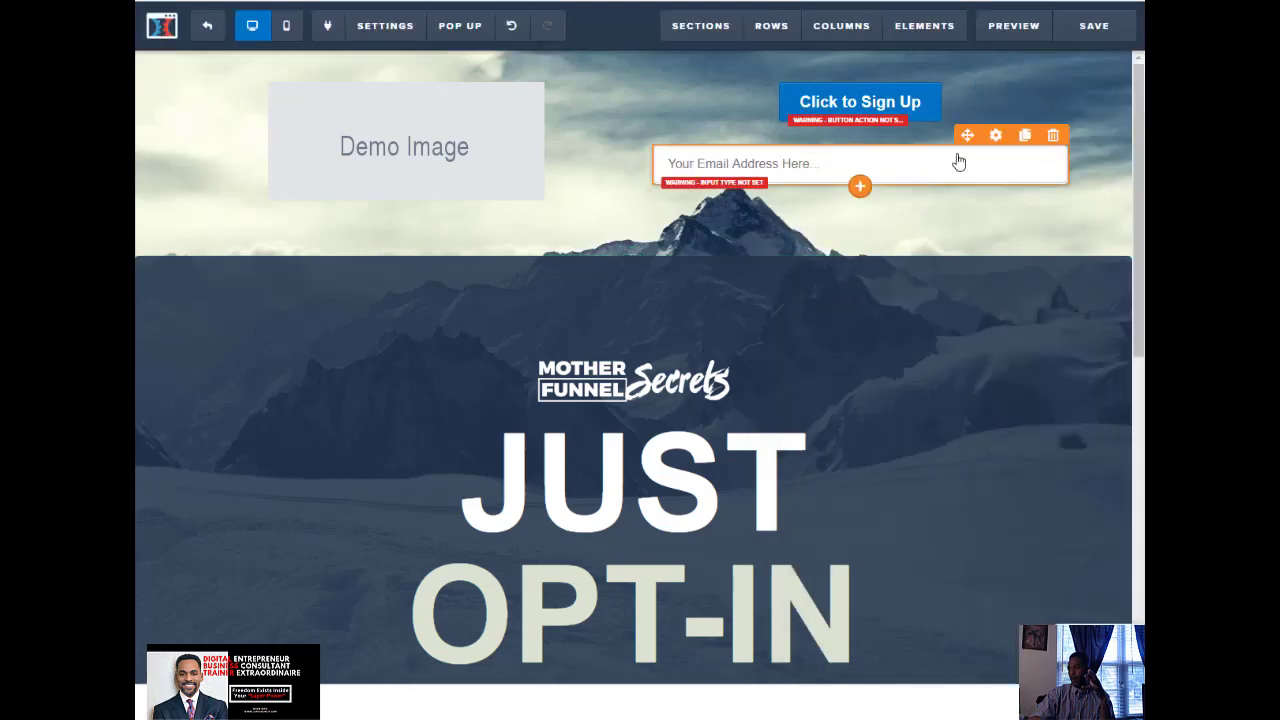
Step: Move the Click to Sign Up button below the email input and set its top margin to 30
left_click_drag(954, 76, 938, 190)
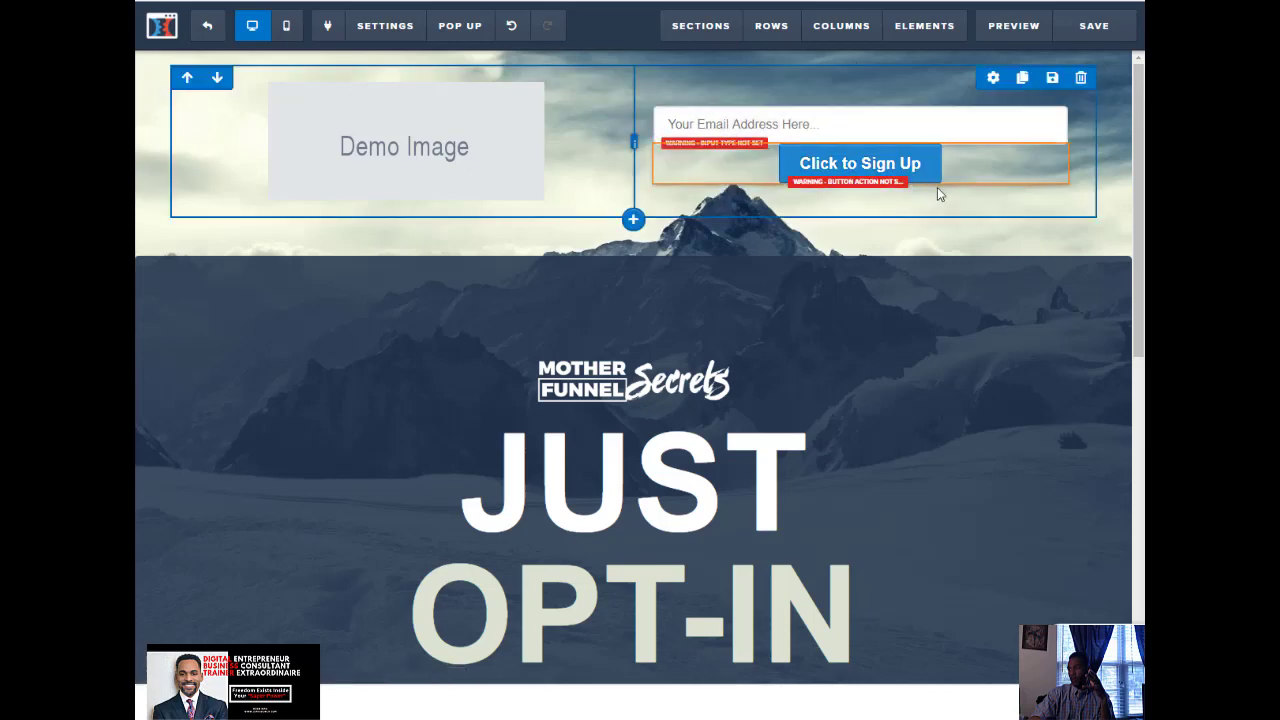
left_click(995, 134)
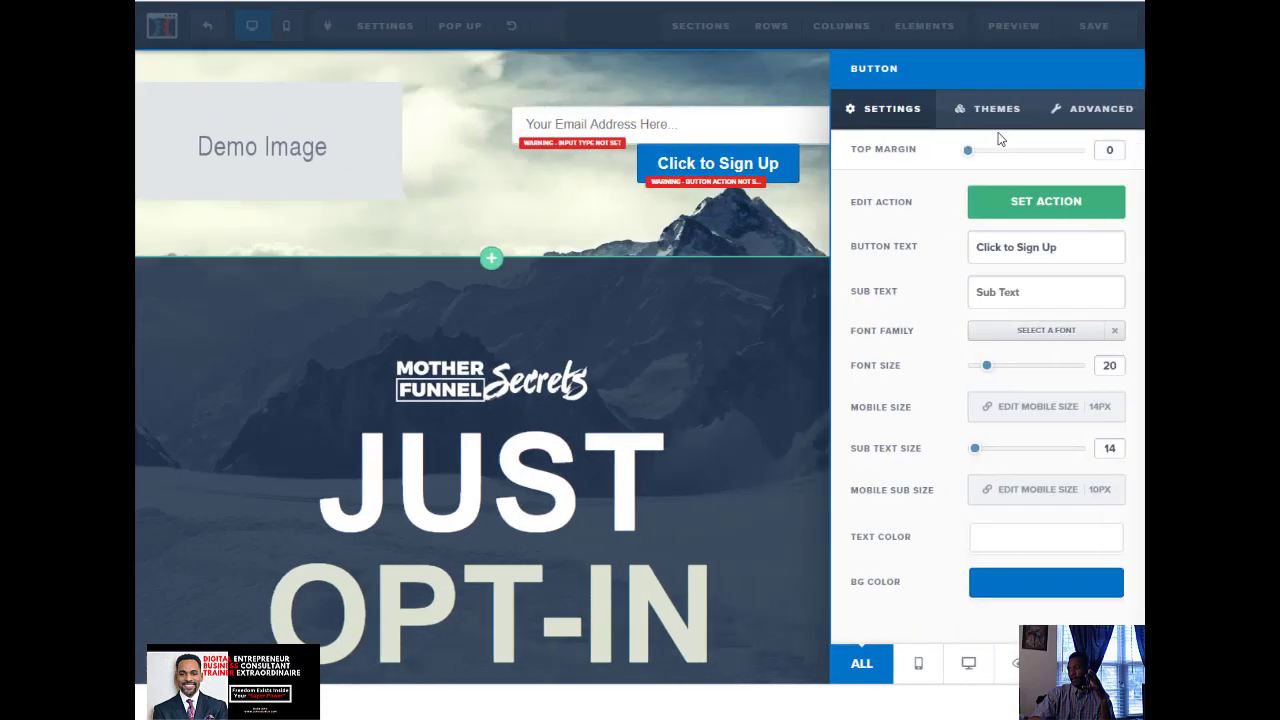
left_click_drag(973, 152, 1003, 152)
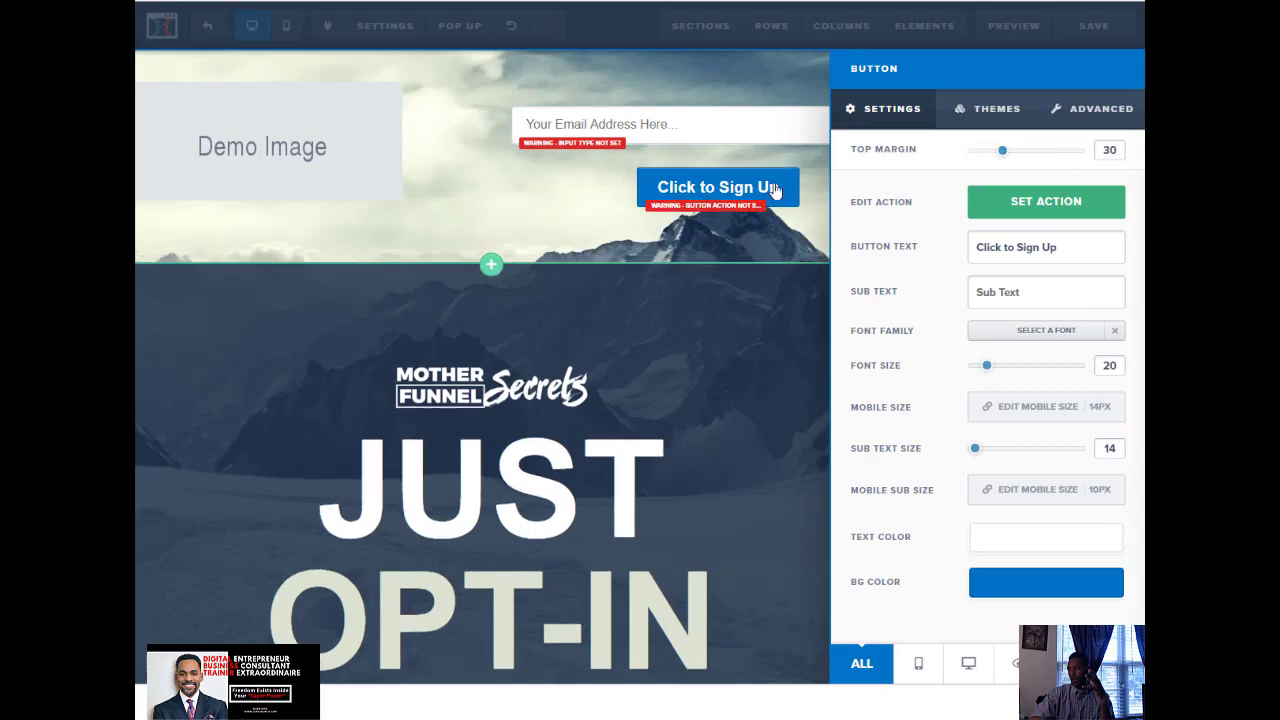
left_click(600, 196)
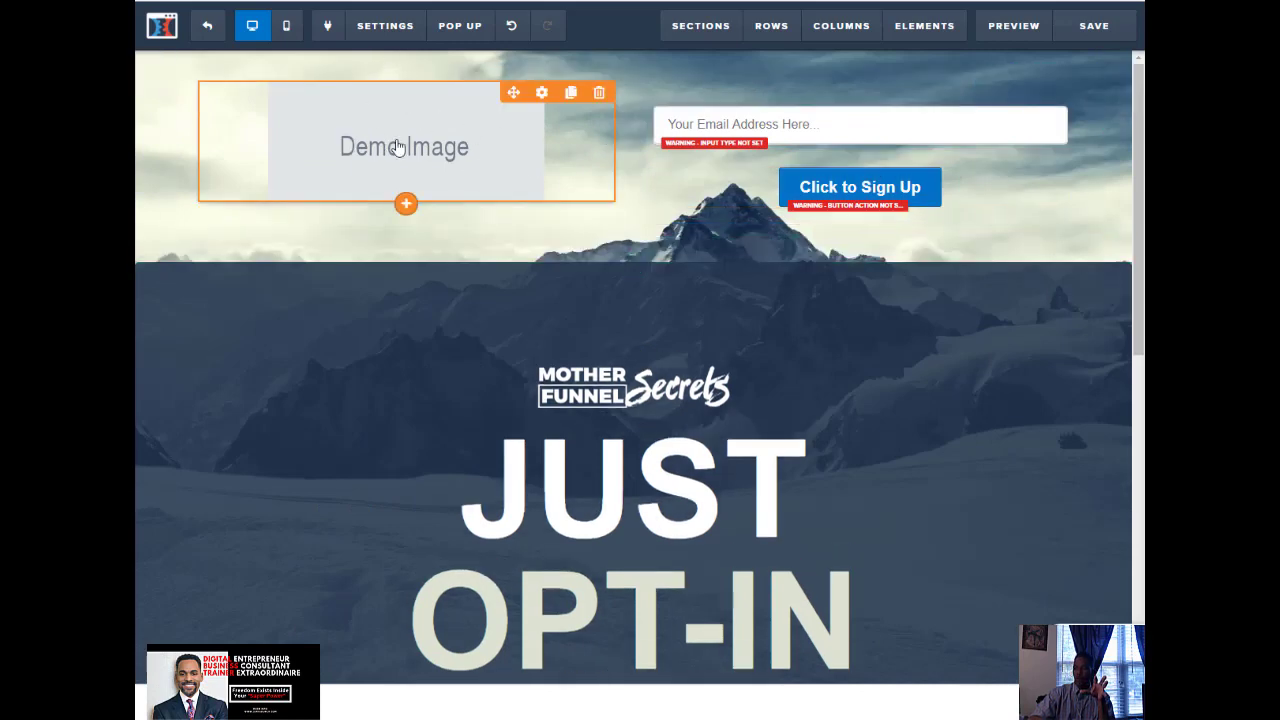
Step: Delete the added top section that holds the demo image, email input and Click to Sign Up button
scroll(540, 360, "down", 4)
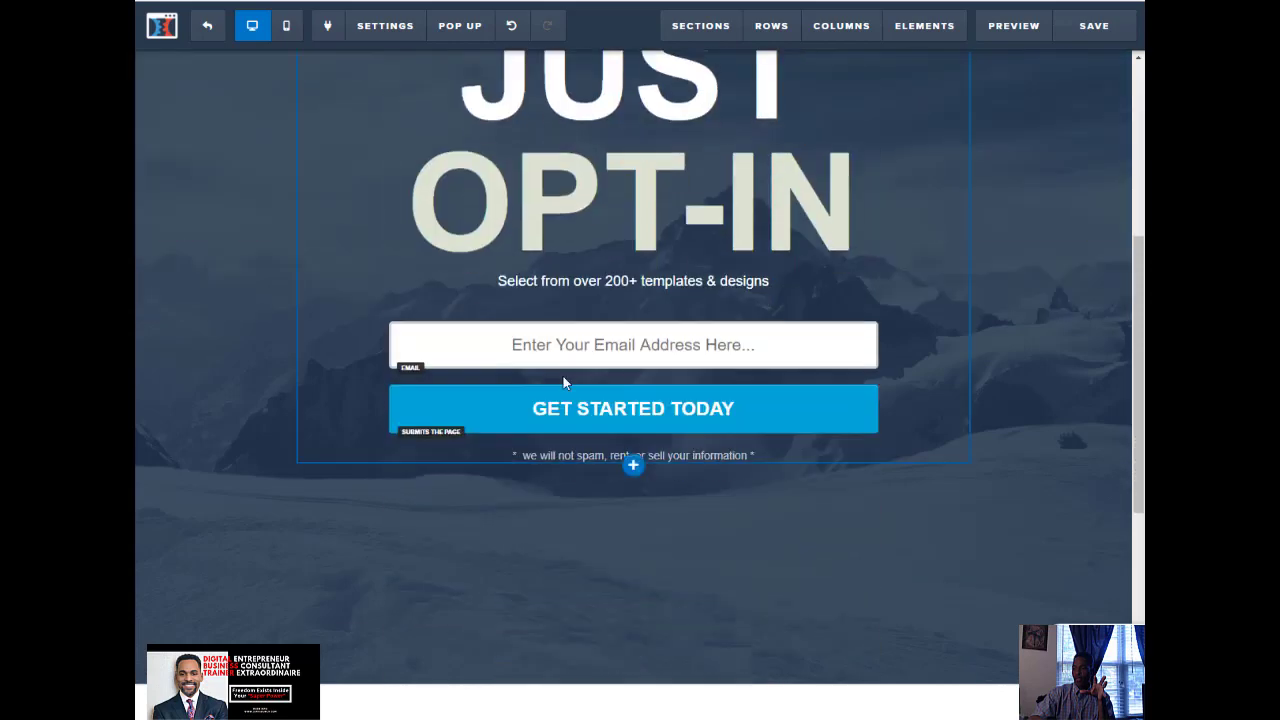
scroll(620, 378, "up", 4)
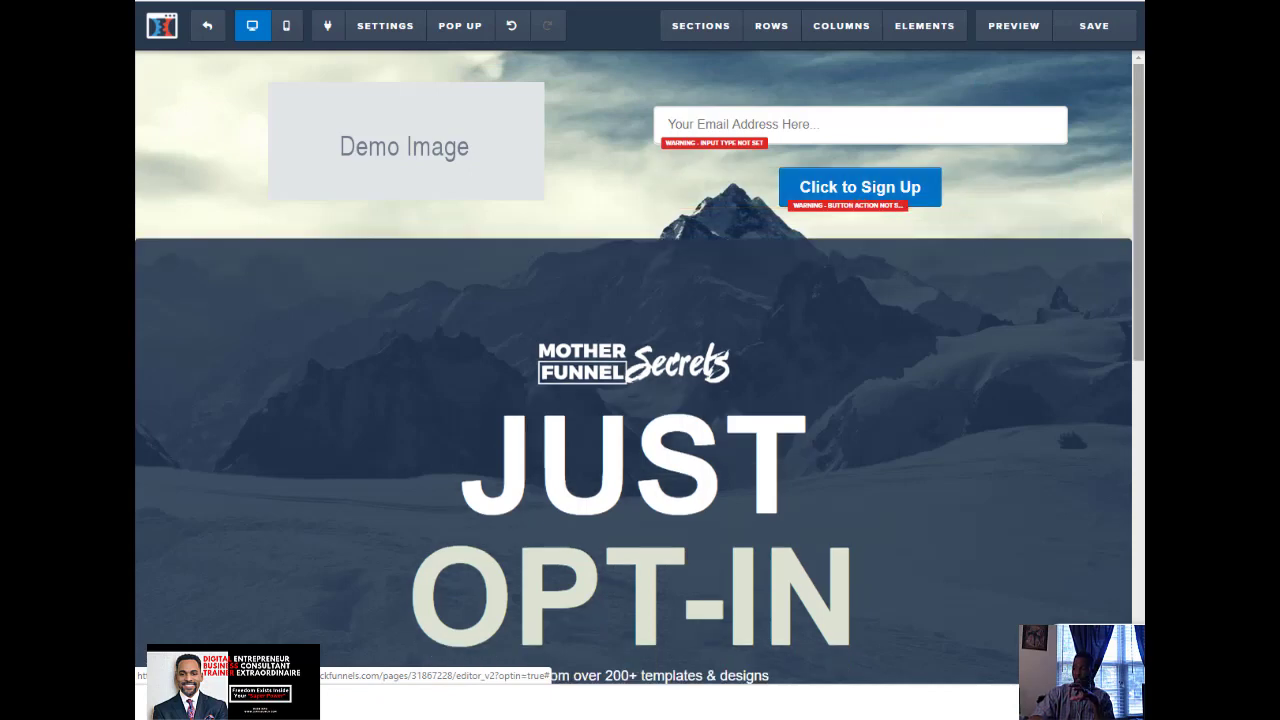
mouse_move(878, 40)
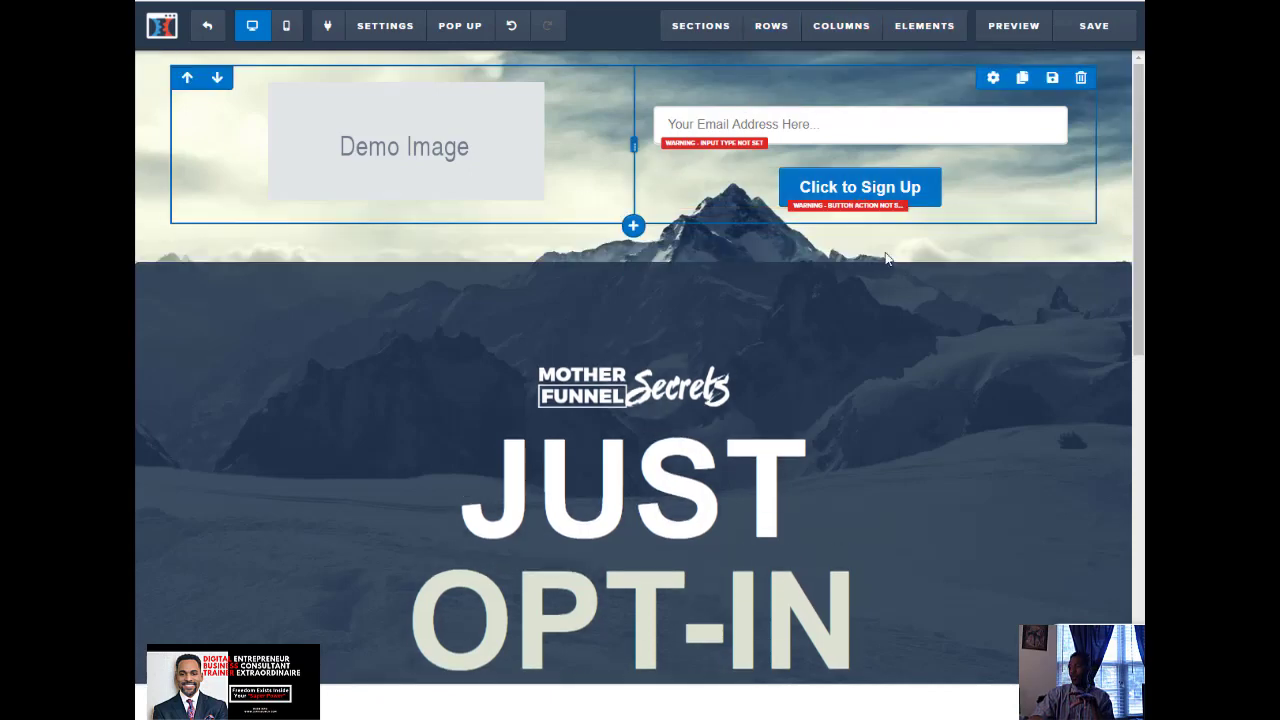
left_click(1114, 122)
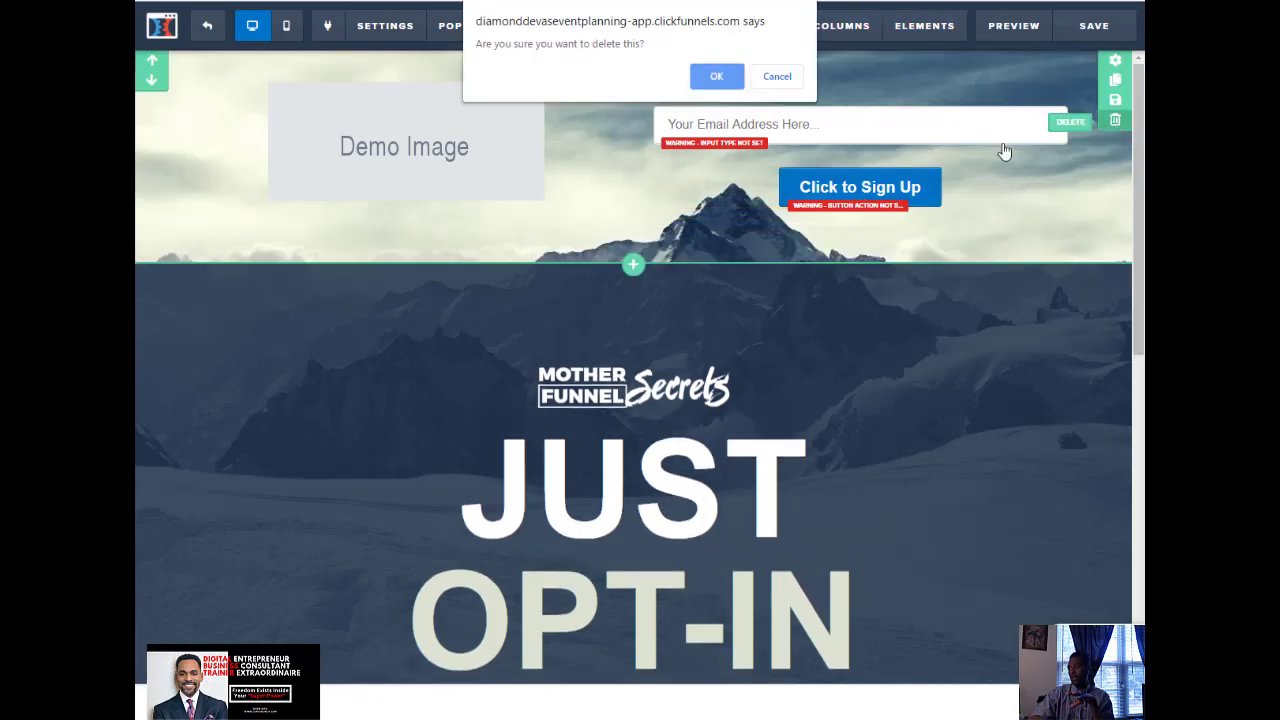
left_click(716, 76)
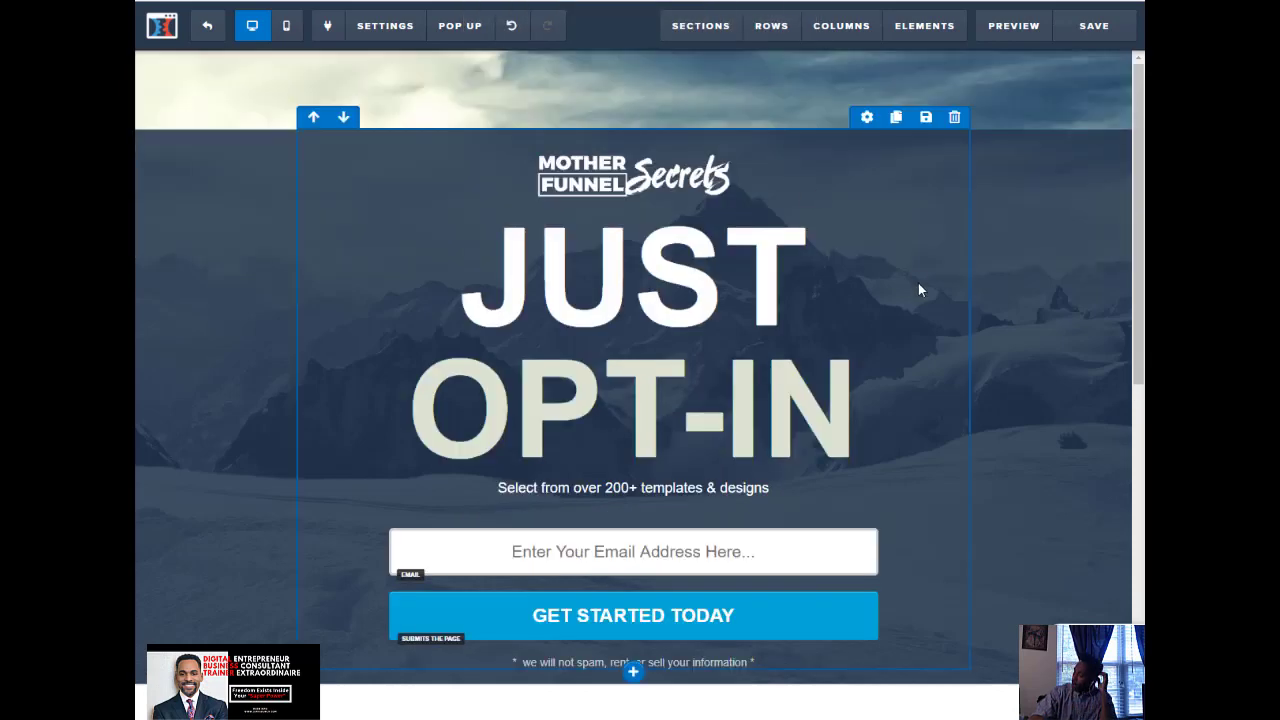
Step: Review the remaining opt-in section from the logo and headline down to the email field, button and privacy note
scroll(1065, 292, "down", 2)
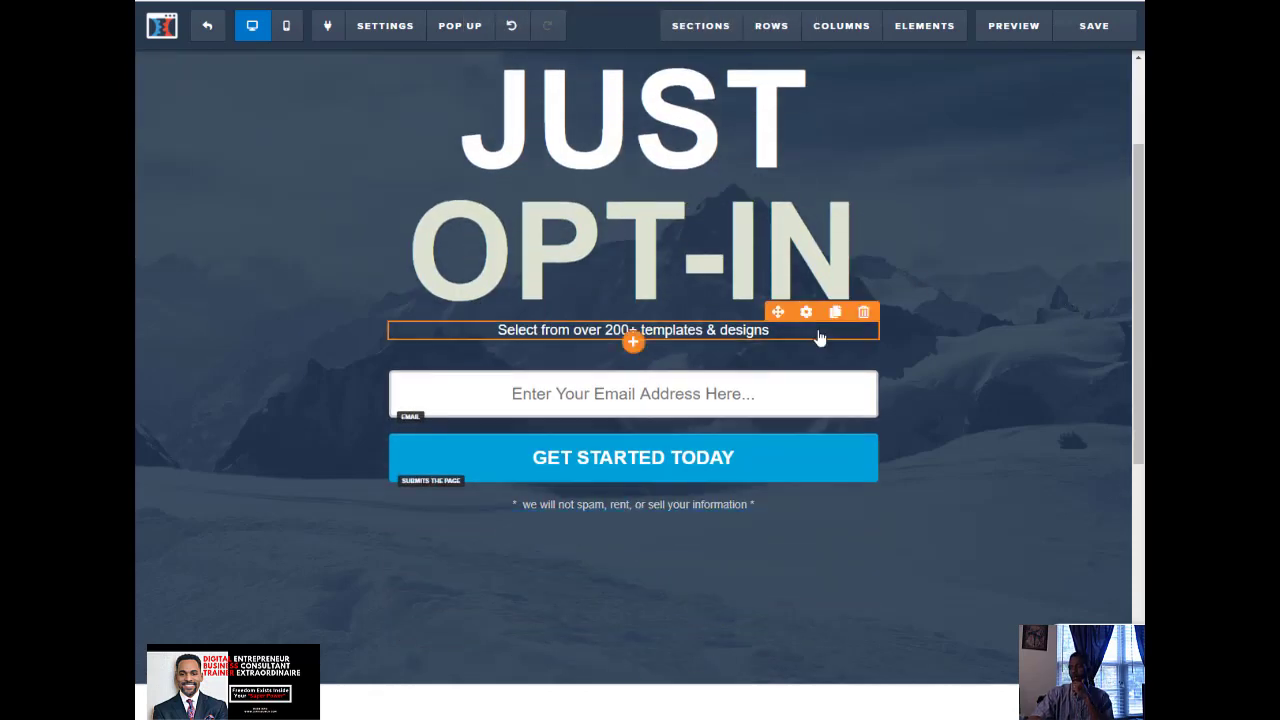
scroll(800, 345, "down", 3)
scroll(794, 350, "up", 5)
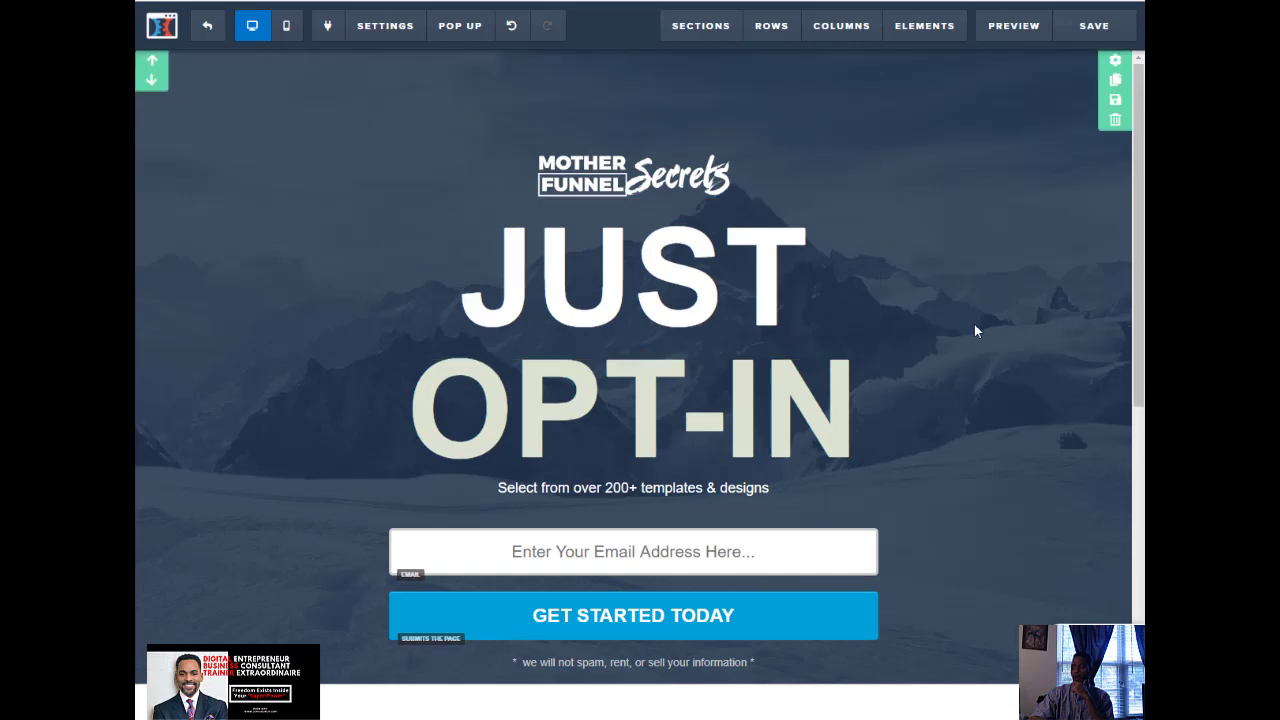
scroll(974, 326, "down", 1)
scroll(977, 333, "down", 1)
scroll(971, 335, "up", 2)
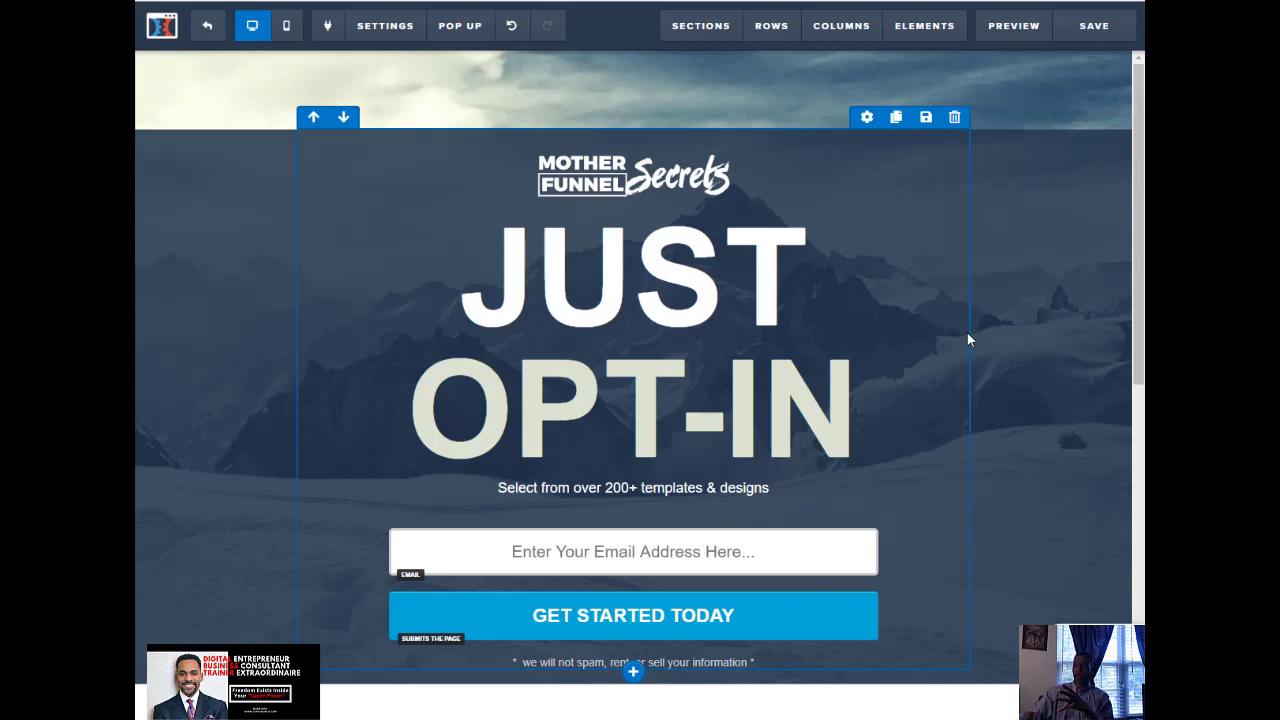
mouse_move(1062, 134)
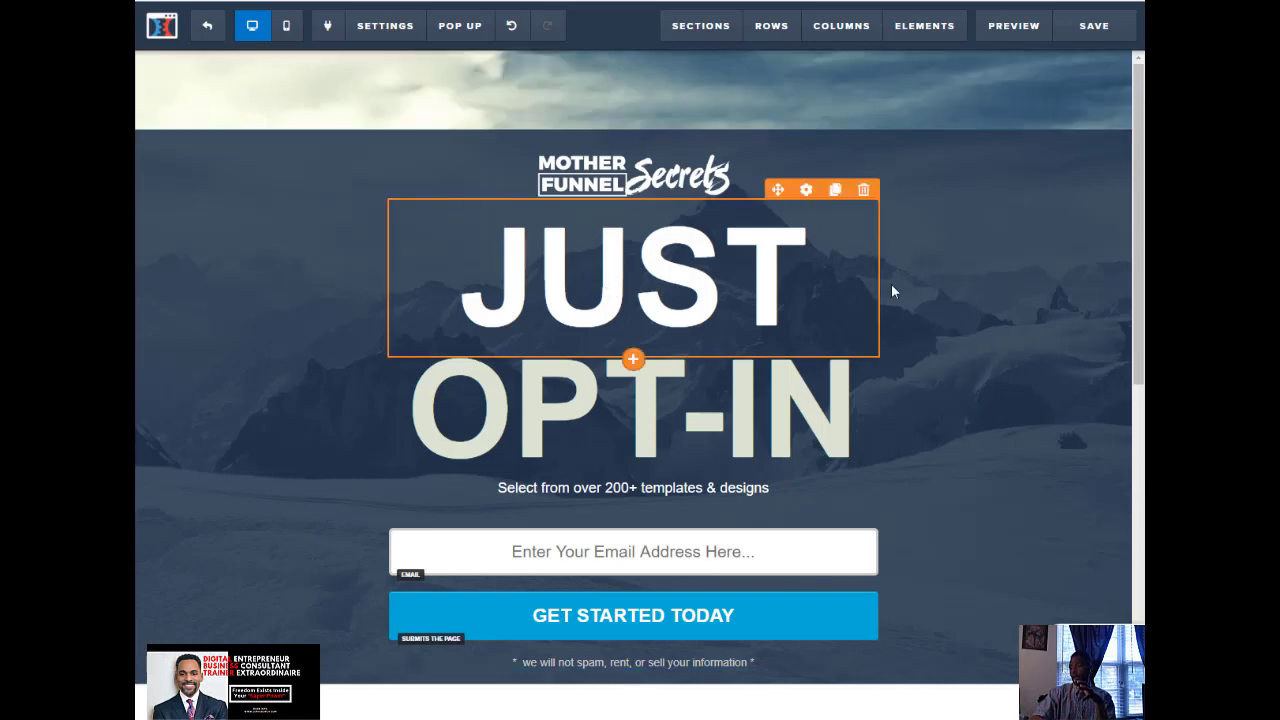
scroll(951, 323, "down", 1)
scroll(643, 286, "up", 1)
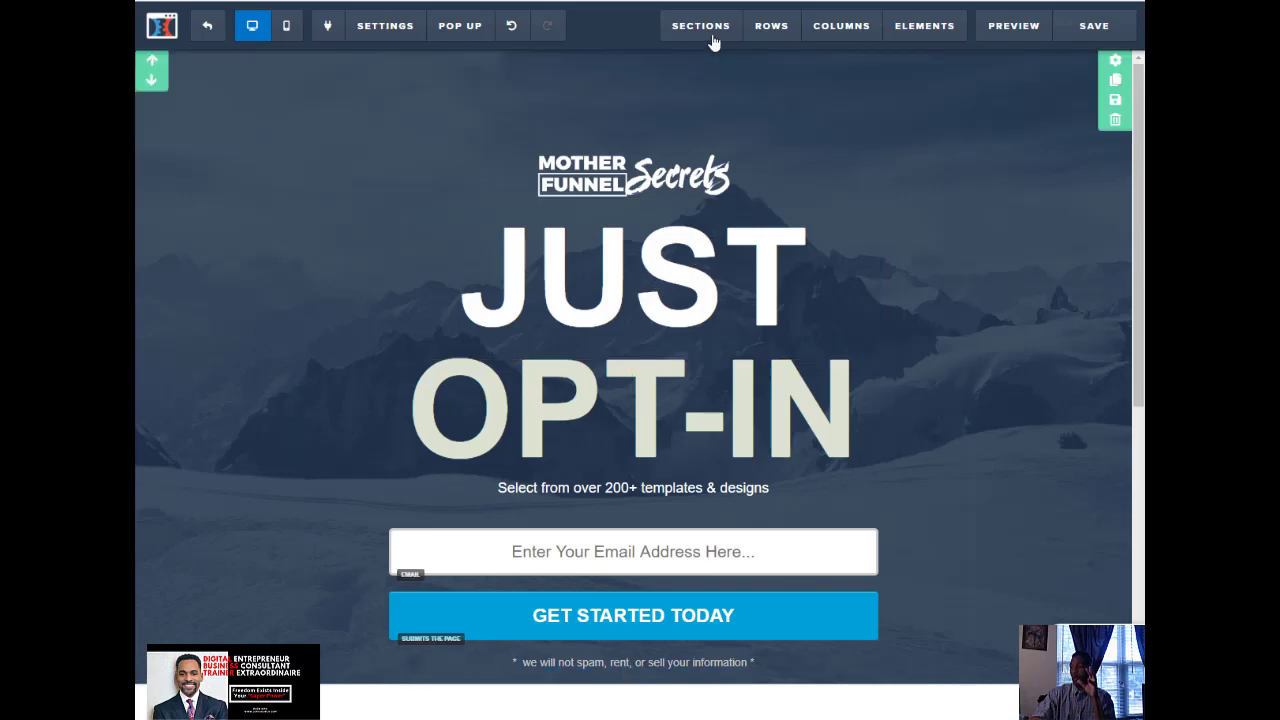
mouse_move(711, 36)
left_click(703, 60)
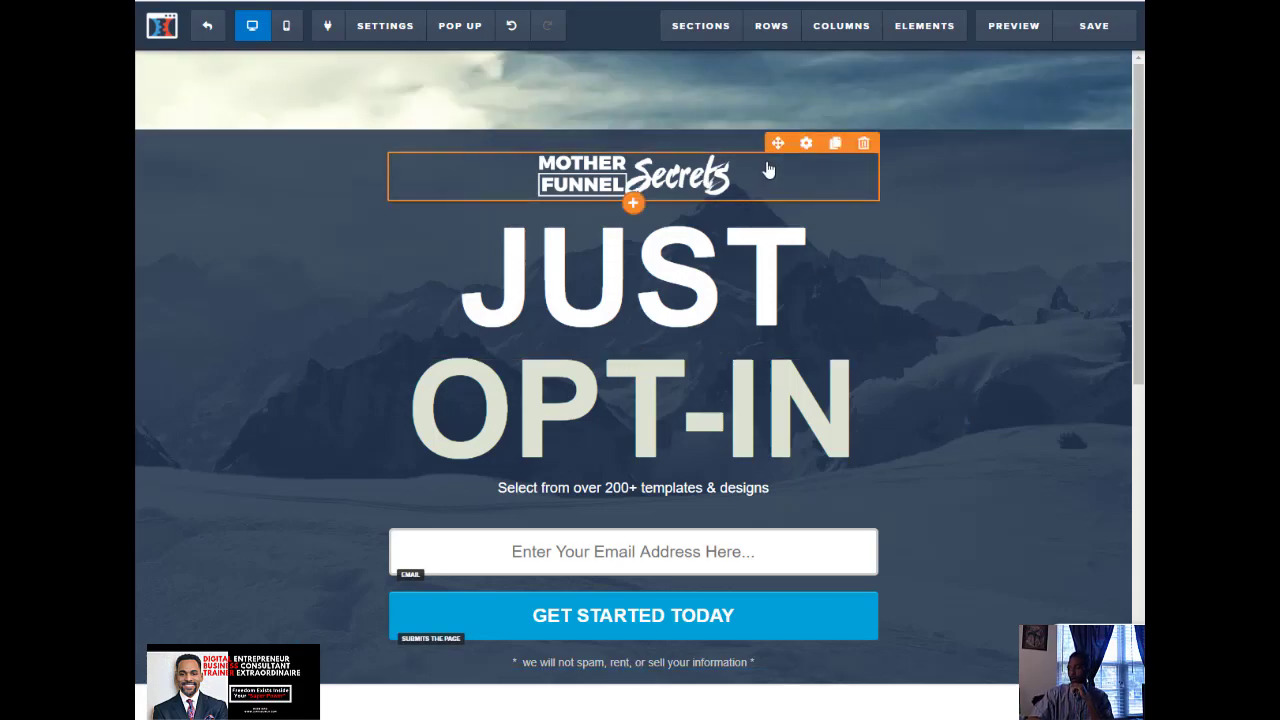
left_click(708, 180)
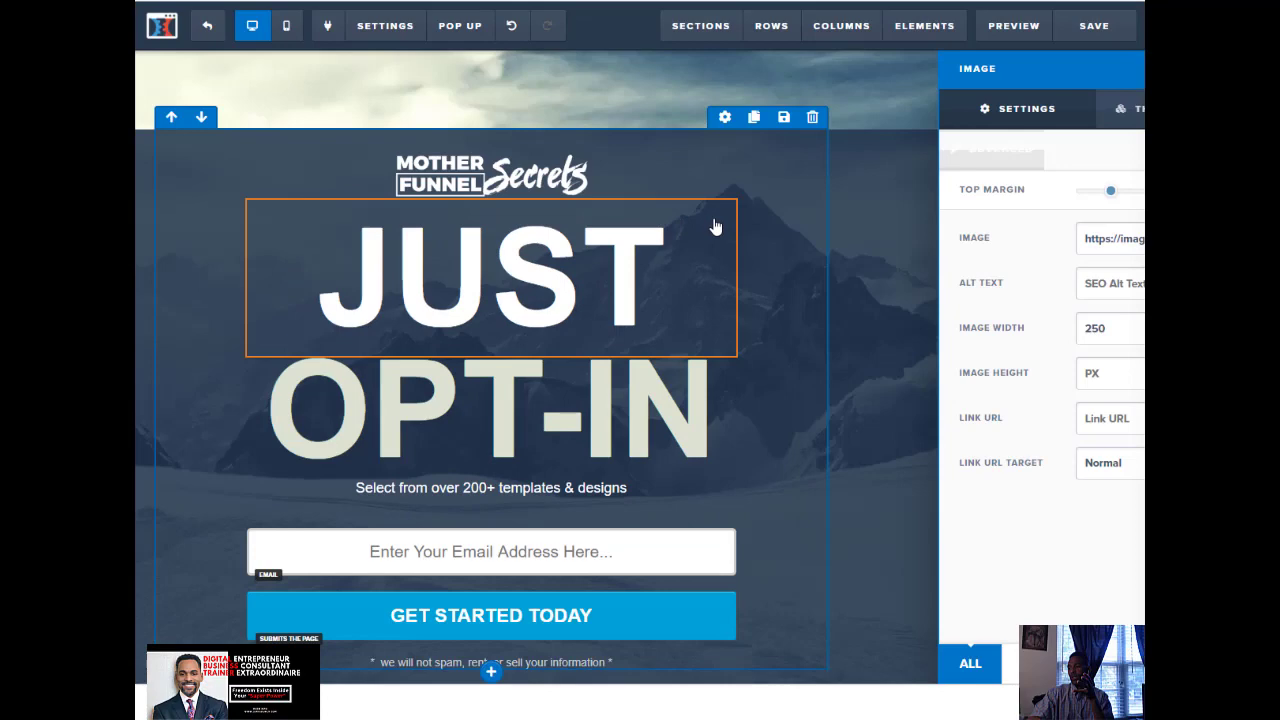
left_click(695, 240)
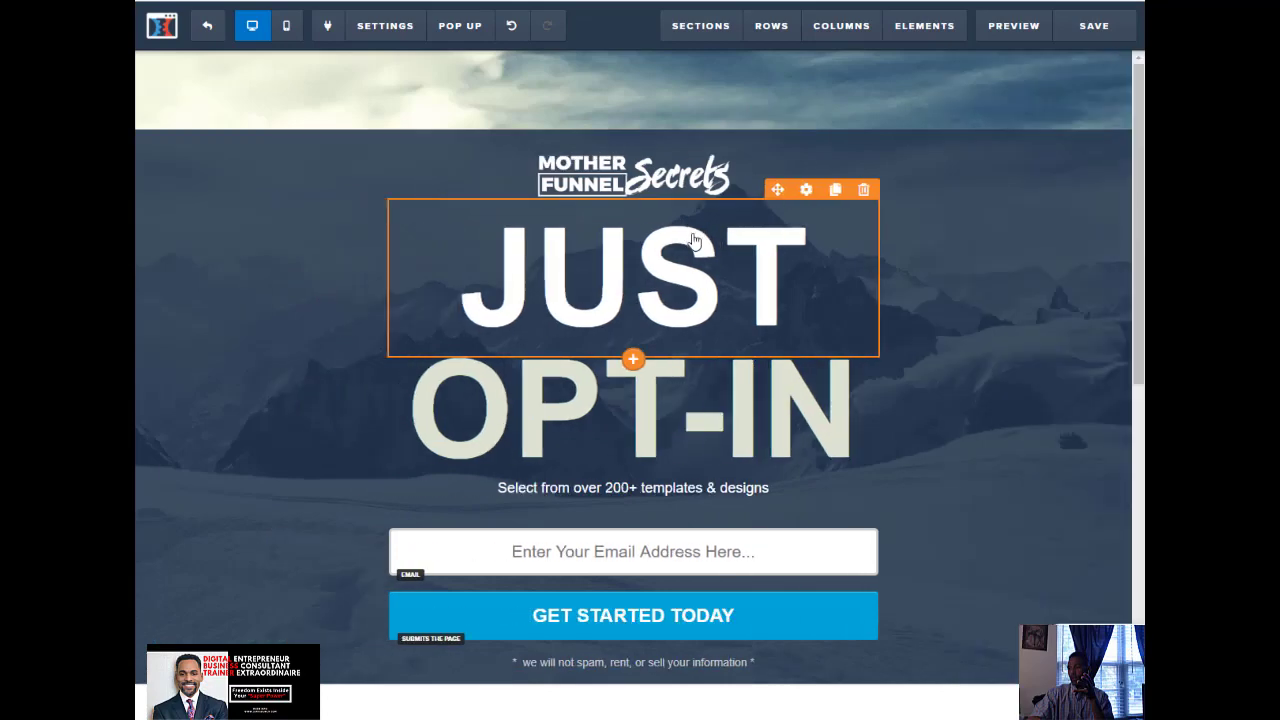
left_click(695, 240)
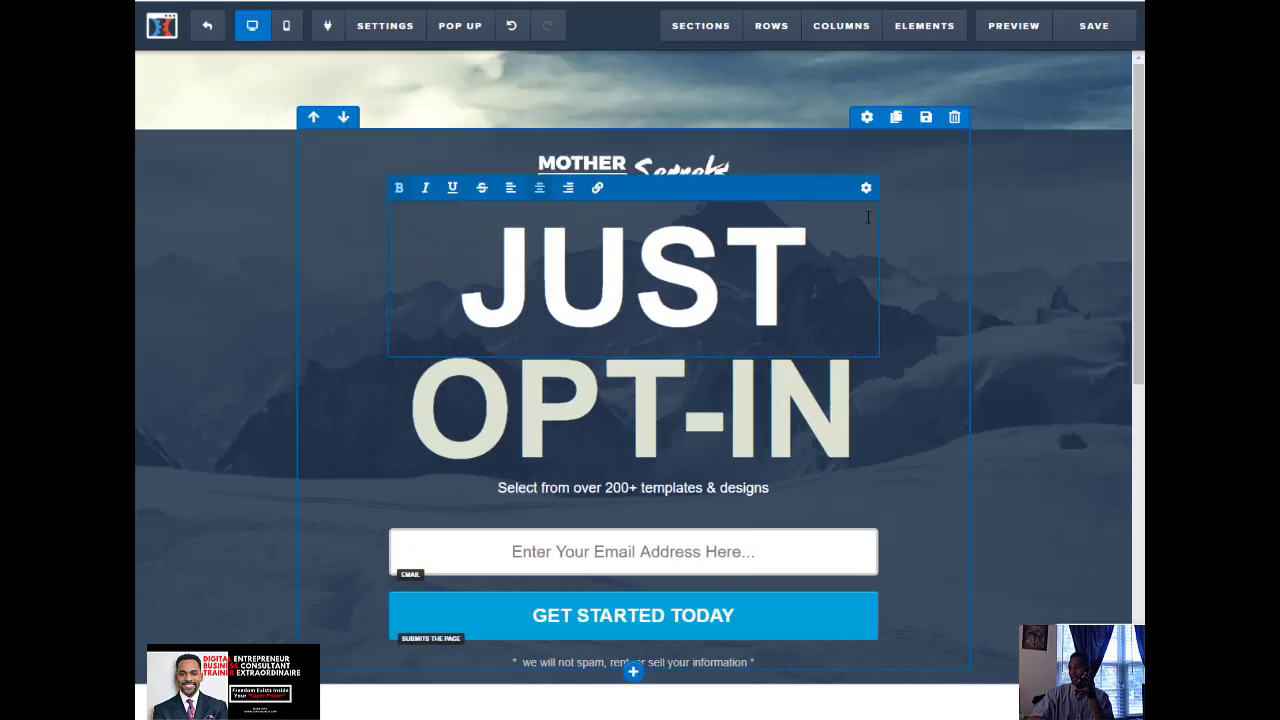
left_click(660, 172)
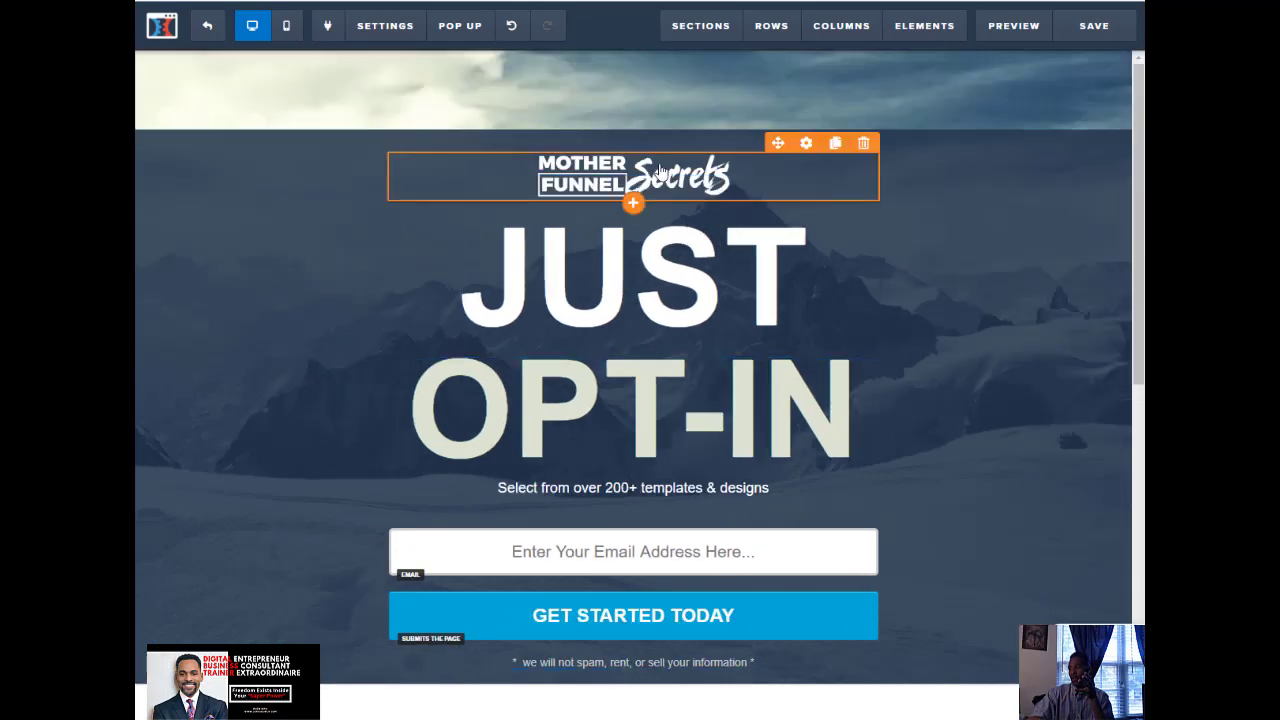
Step: Open the image picker for the Mother Funnel Secrets logo and search Pixabay for "logo"
left_click(660, 172)
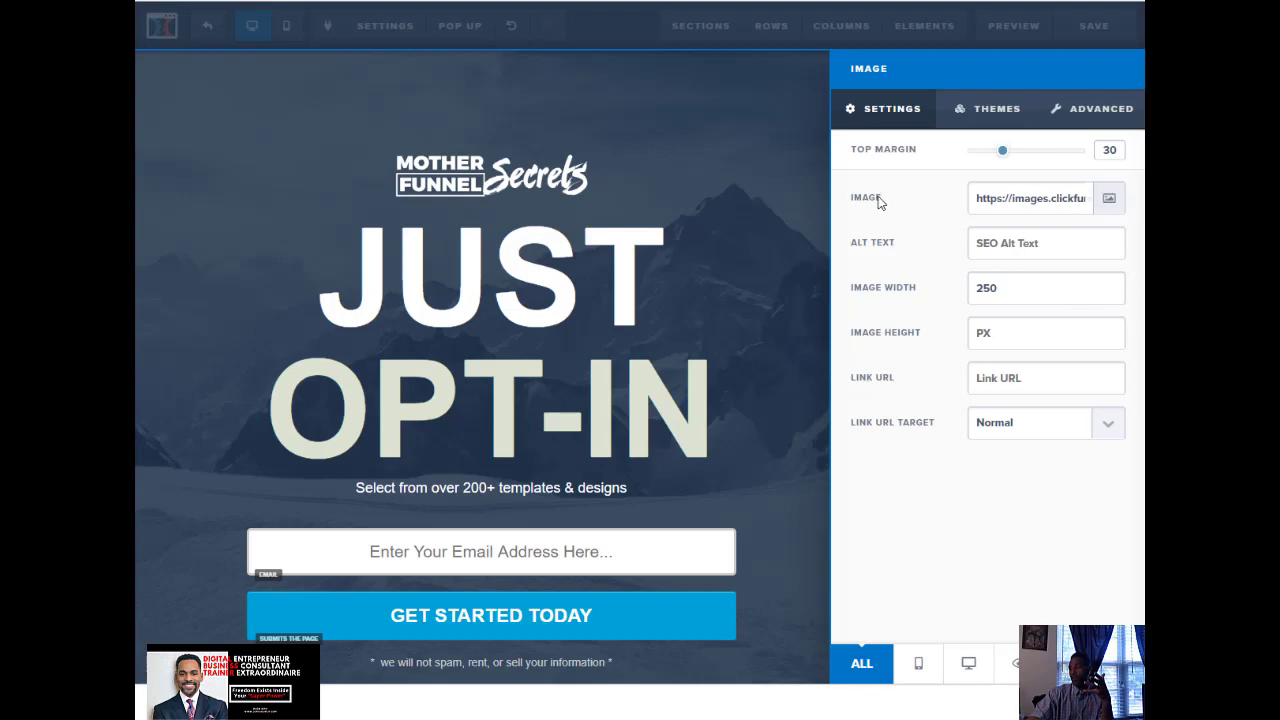
left_click(1109, 198)
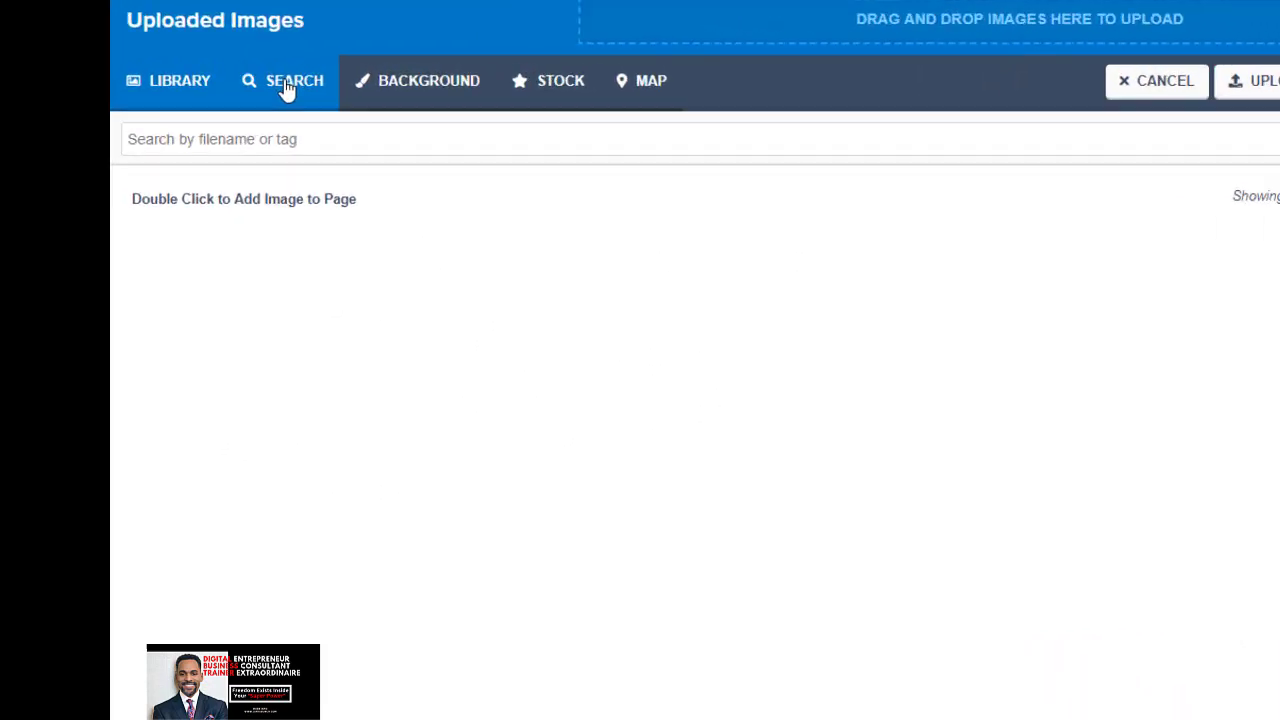
left_click(288, 90)
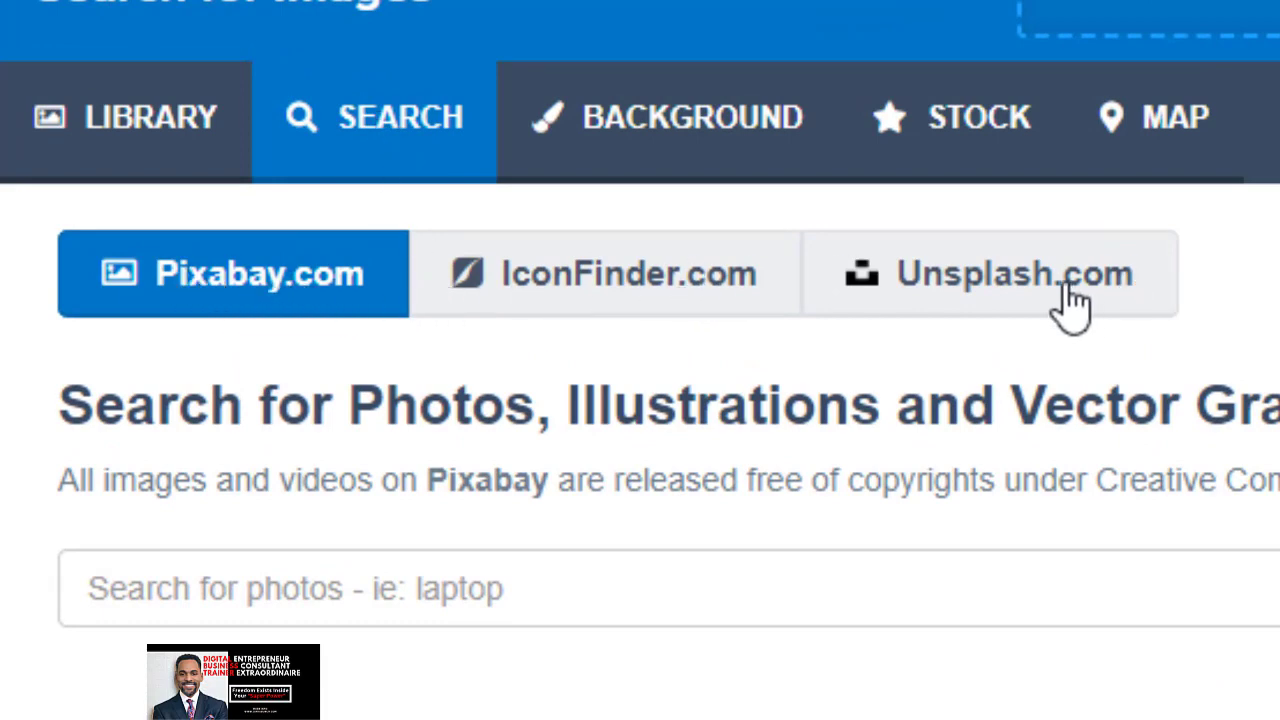
left_click(468, 592)
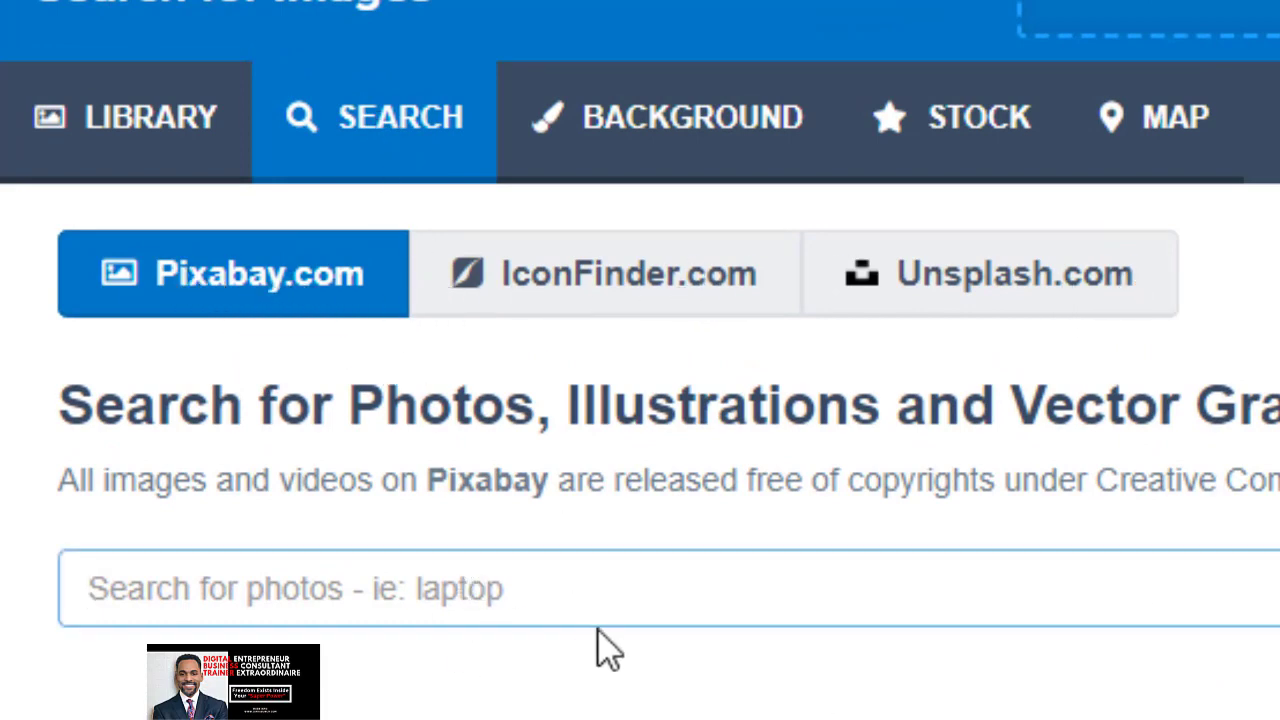
type("logo")
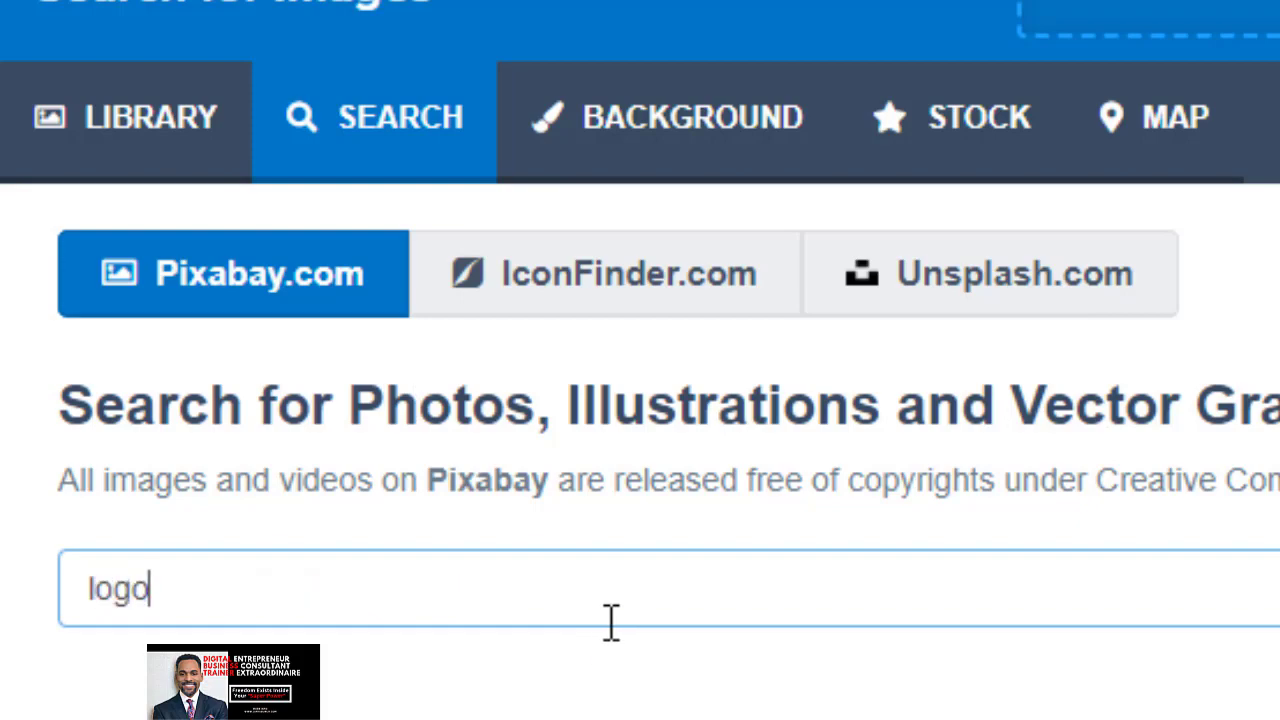
key("Return")
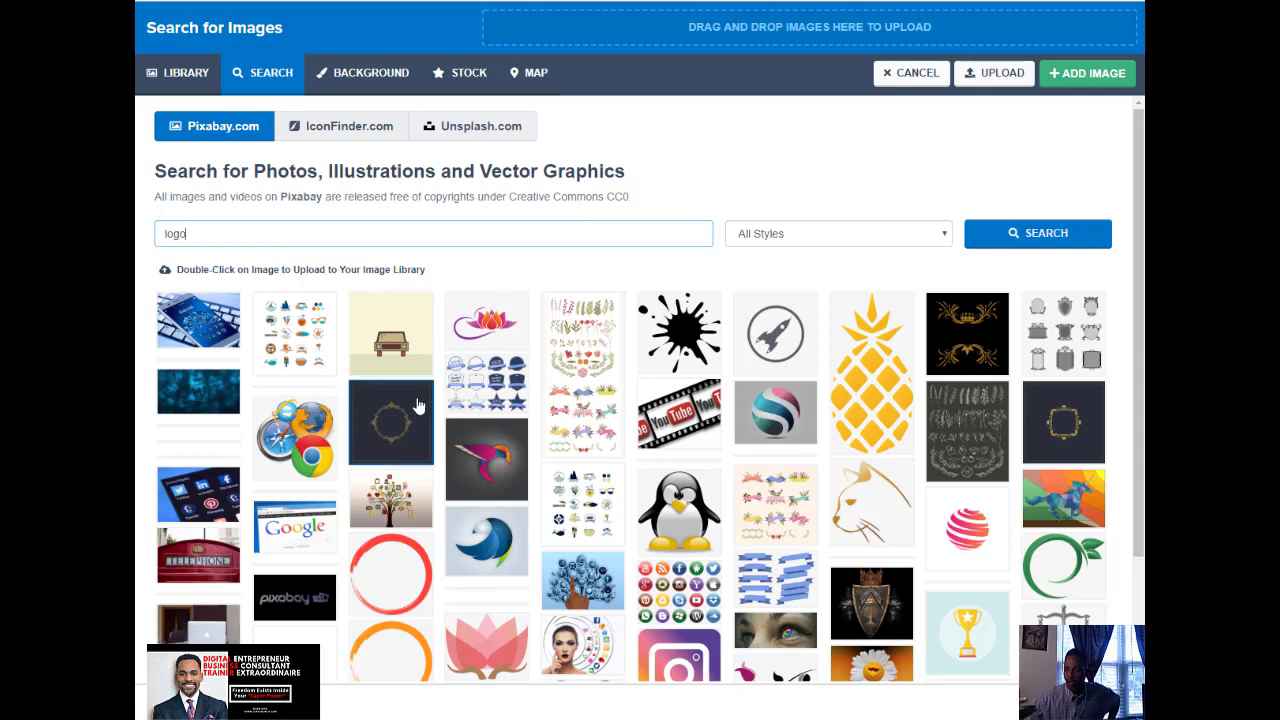
Step: Browse the logo search results and add the coffee cup drawing to the image library
scroll(656, 485, "down", 1)
scroll(656, 485, "down", 1)
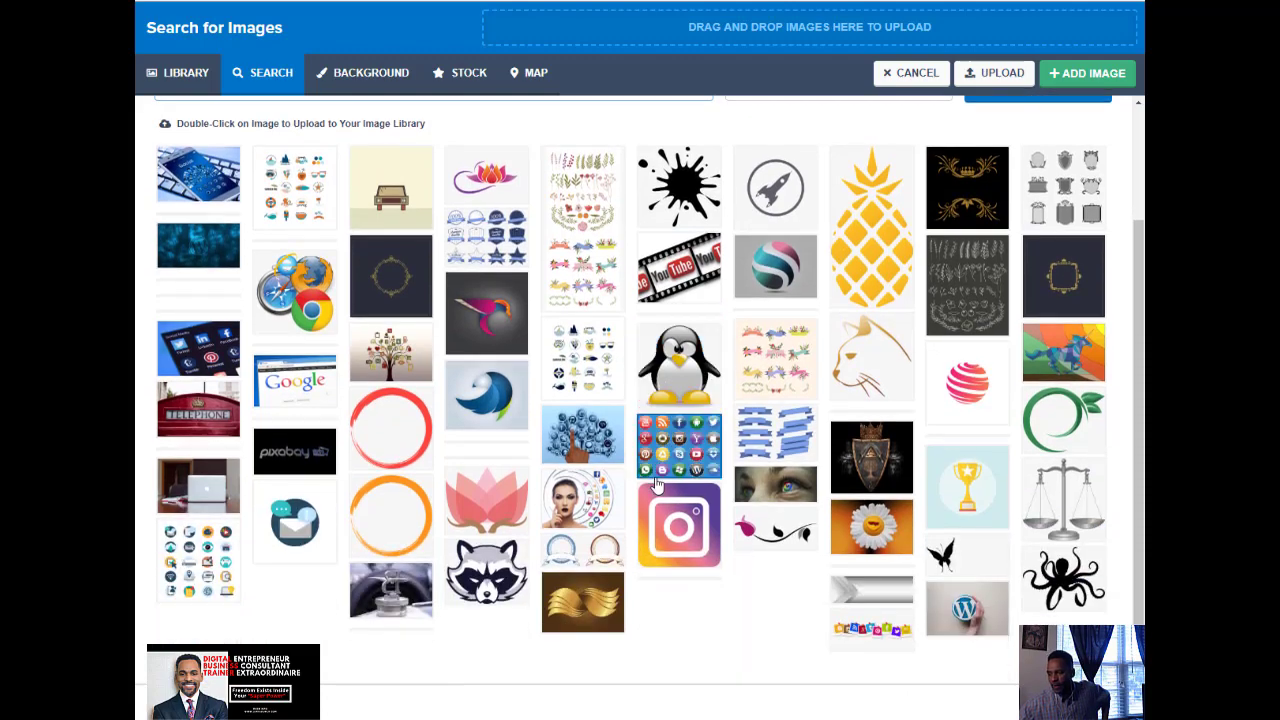
scroll(656, 485, "up", 3)
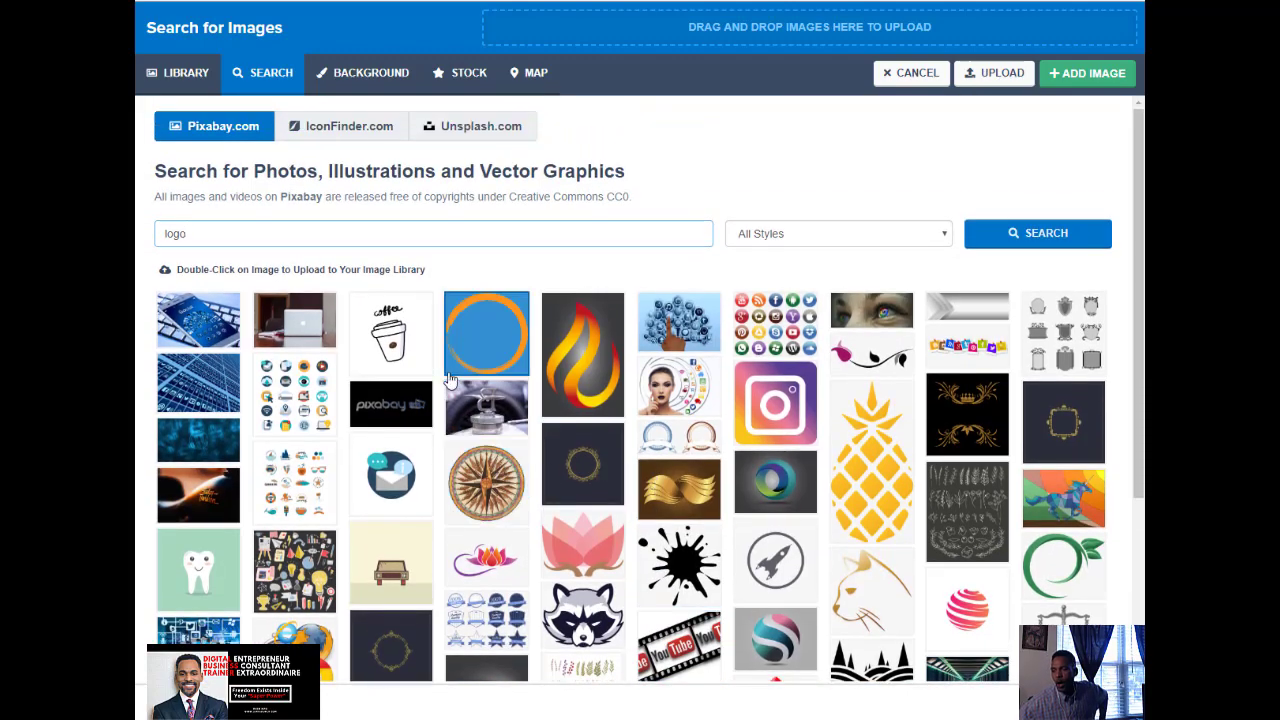
left_click(404, 368)
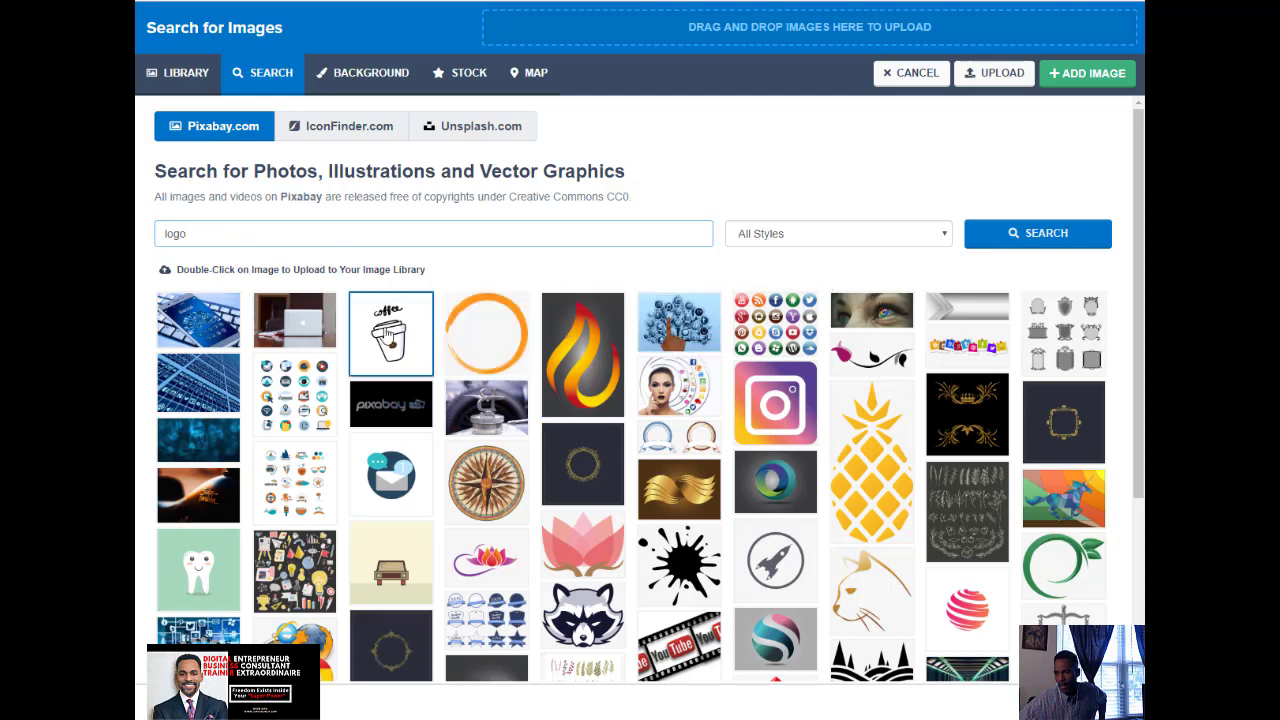
double_click(387, 334)
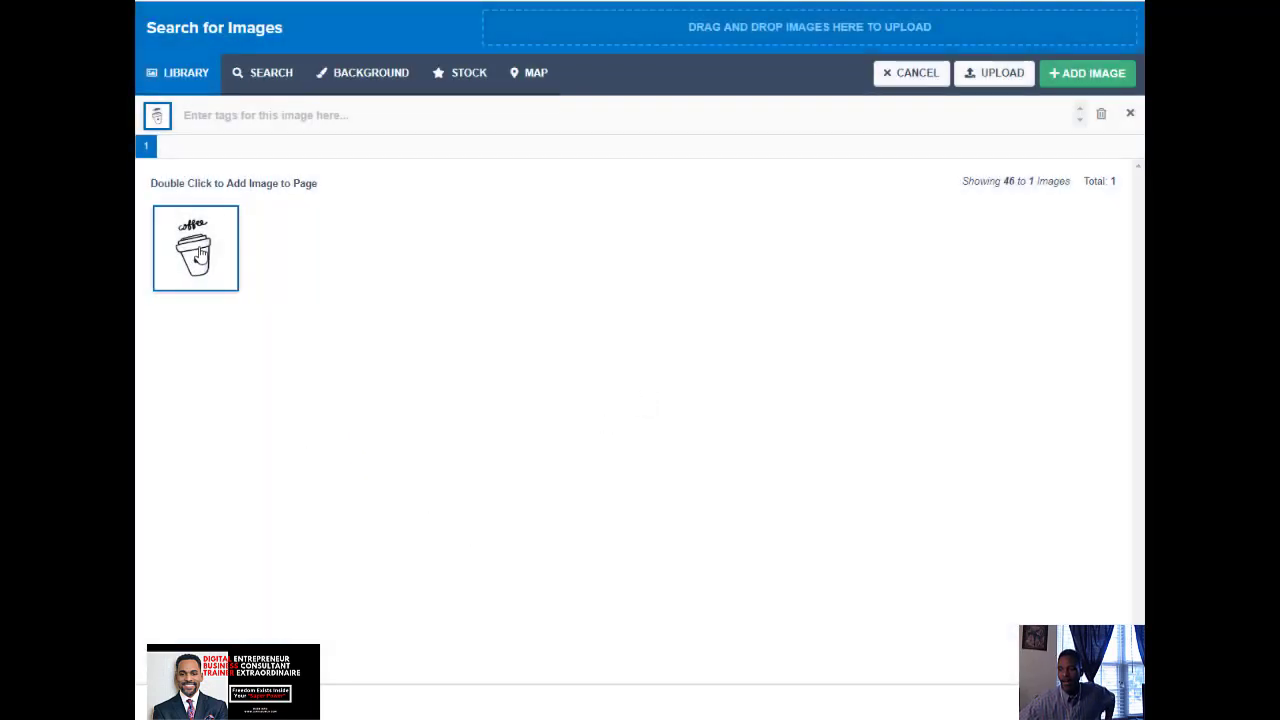
Step: Upload the Shopify logo file "download (2)" from the Downloads folder and use it to replace the Mother Funnel Secrets logo
left_click(1000, 75)
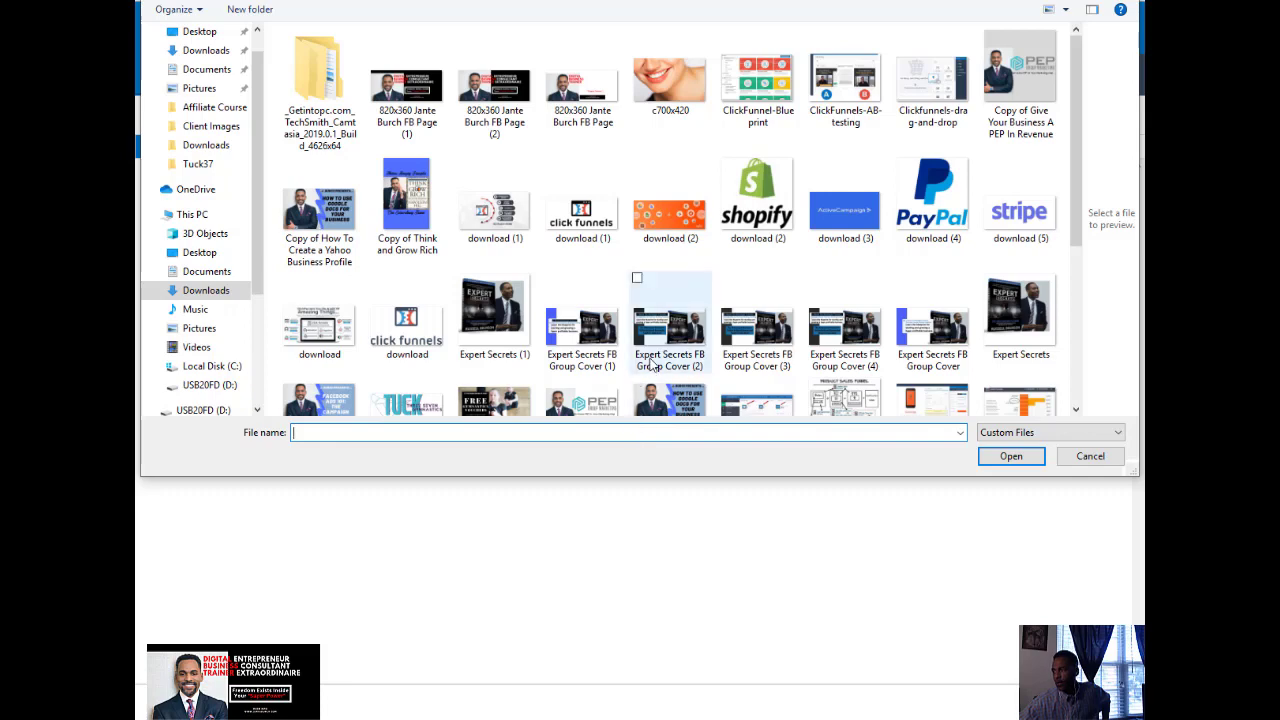
left_click(765, 200)
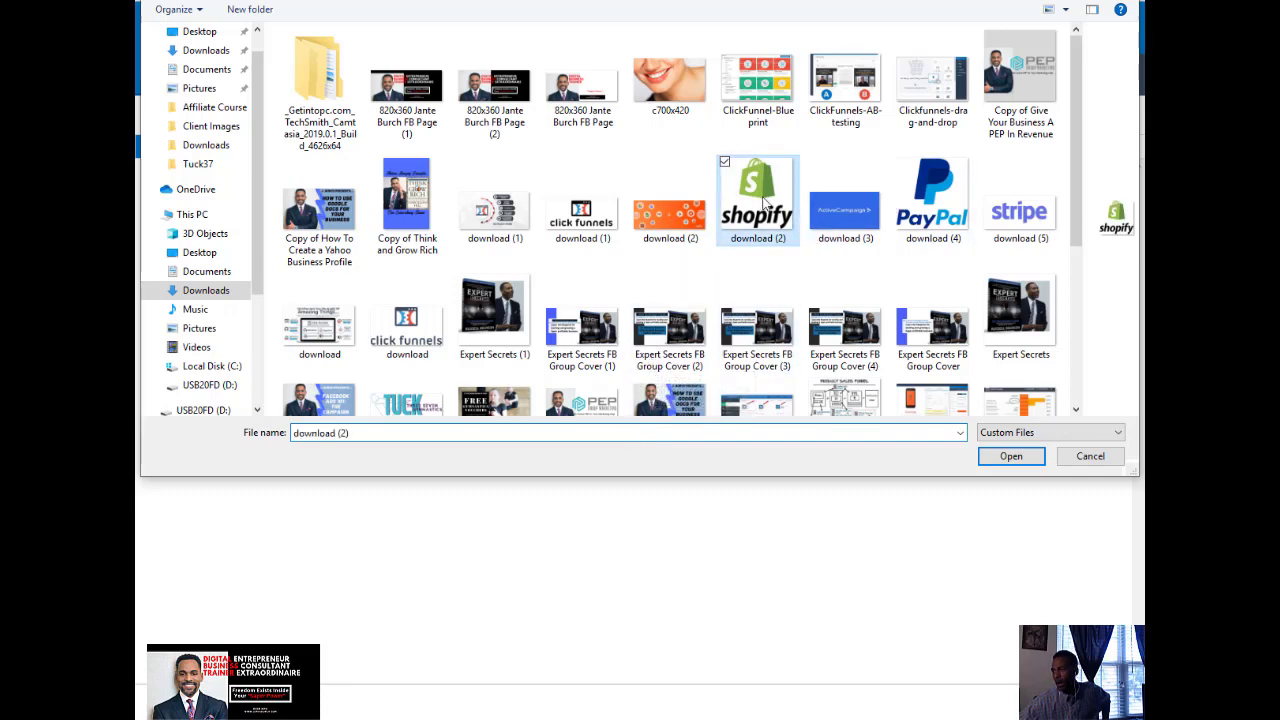
double_click(764, 201)
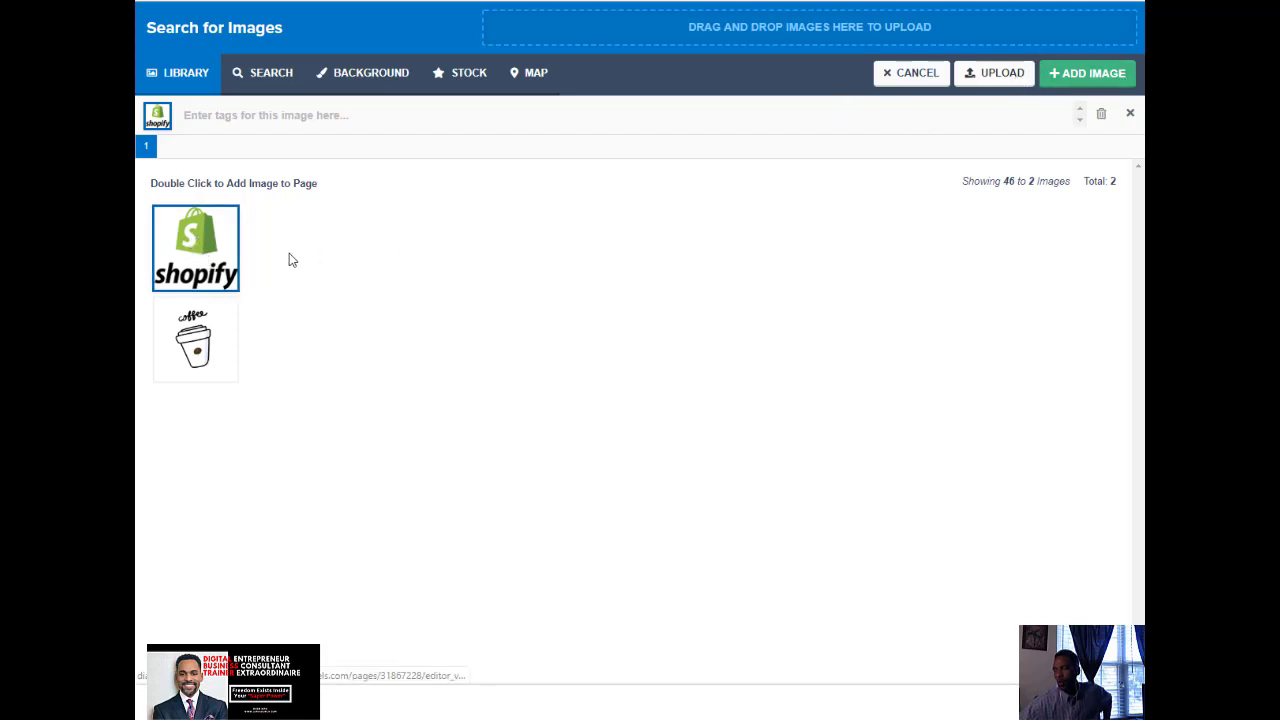
double_click(229, 261)
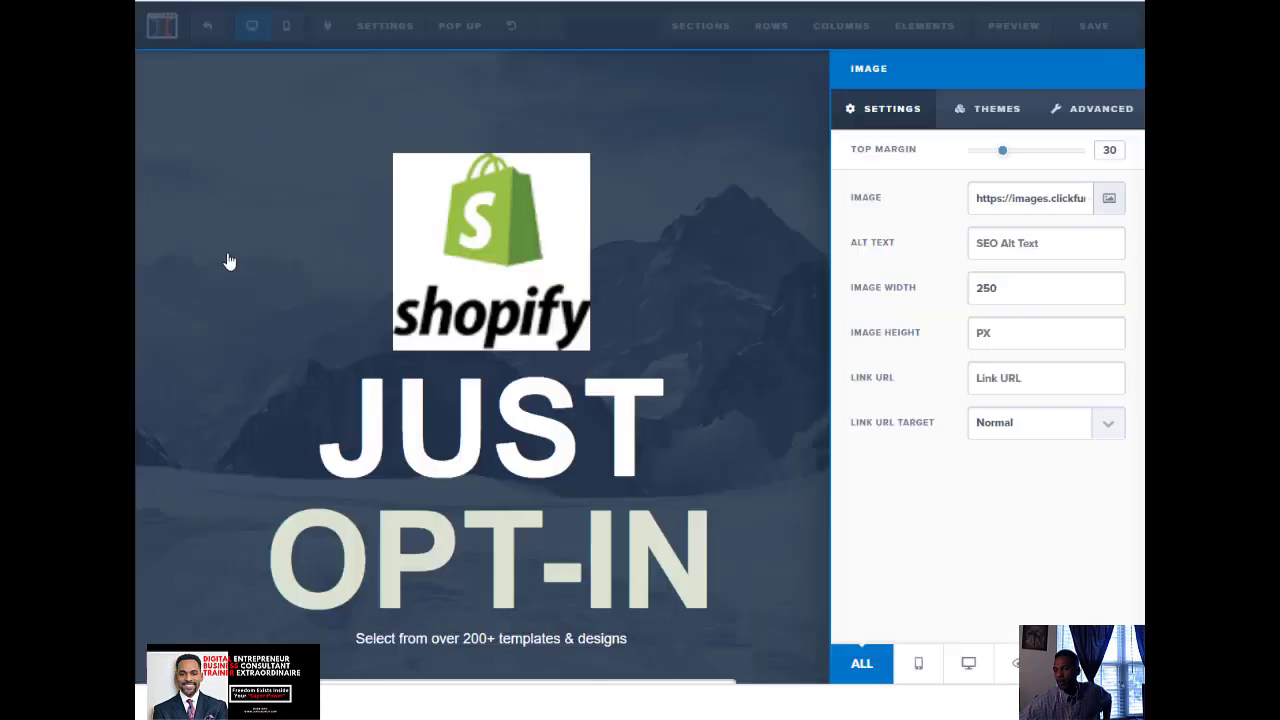
left_click(694, 326)
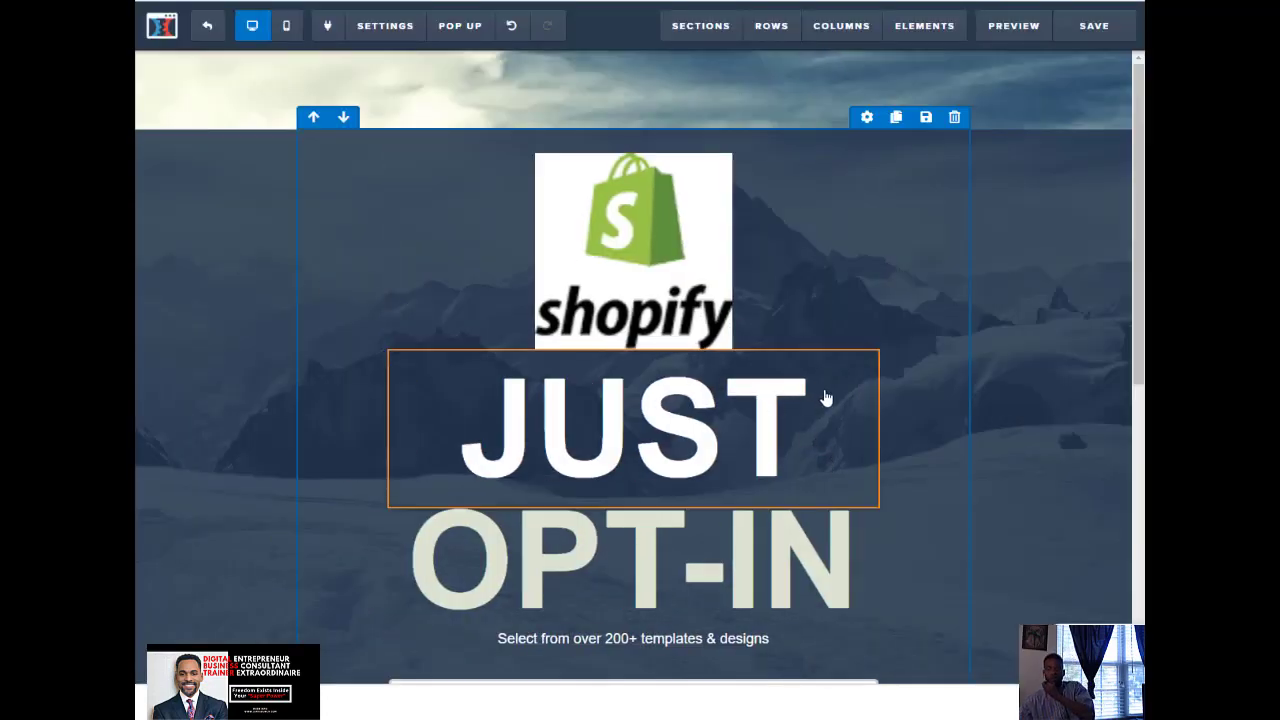
mouse_move(633, 293)
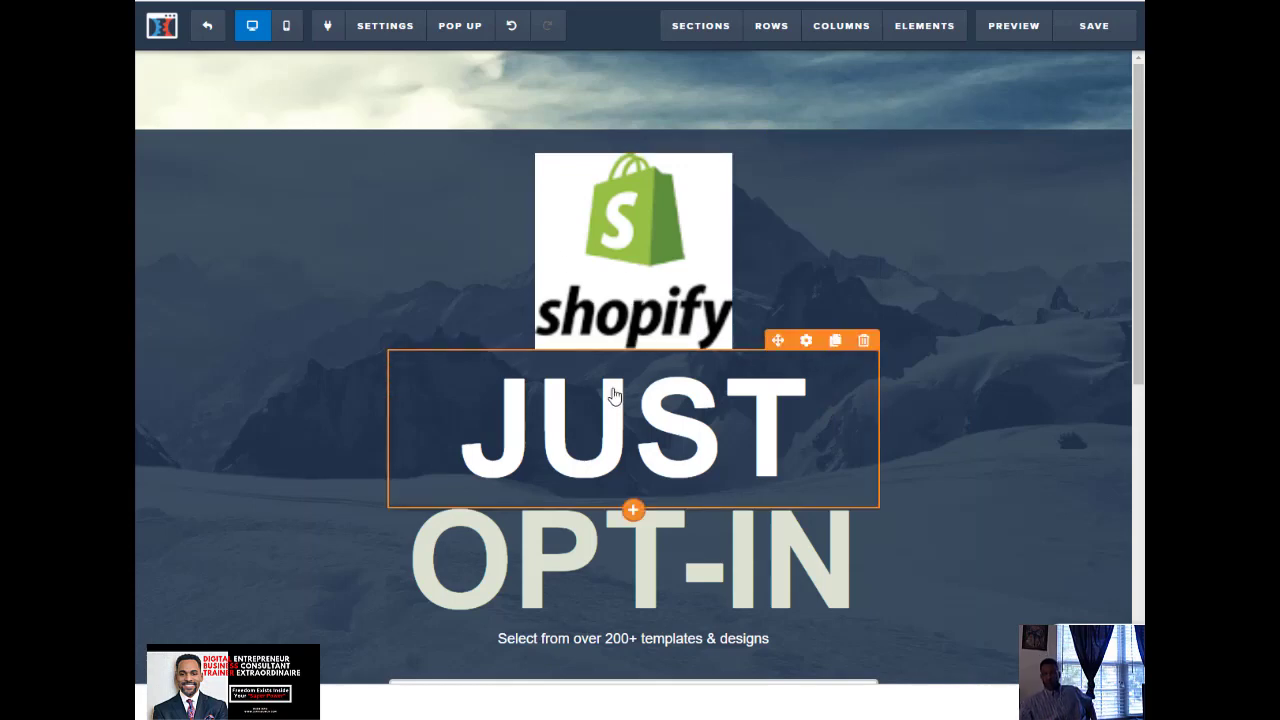
Step: Replace the Shopify logo above the headline with the coffee cup drawing from the image library
left_click(826, 243)
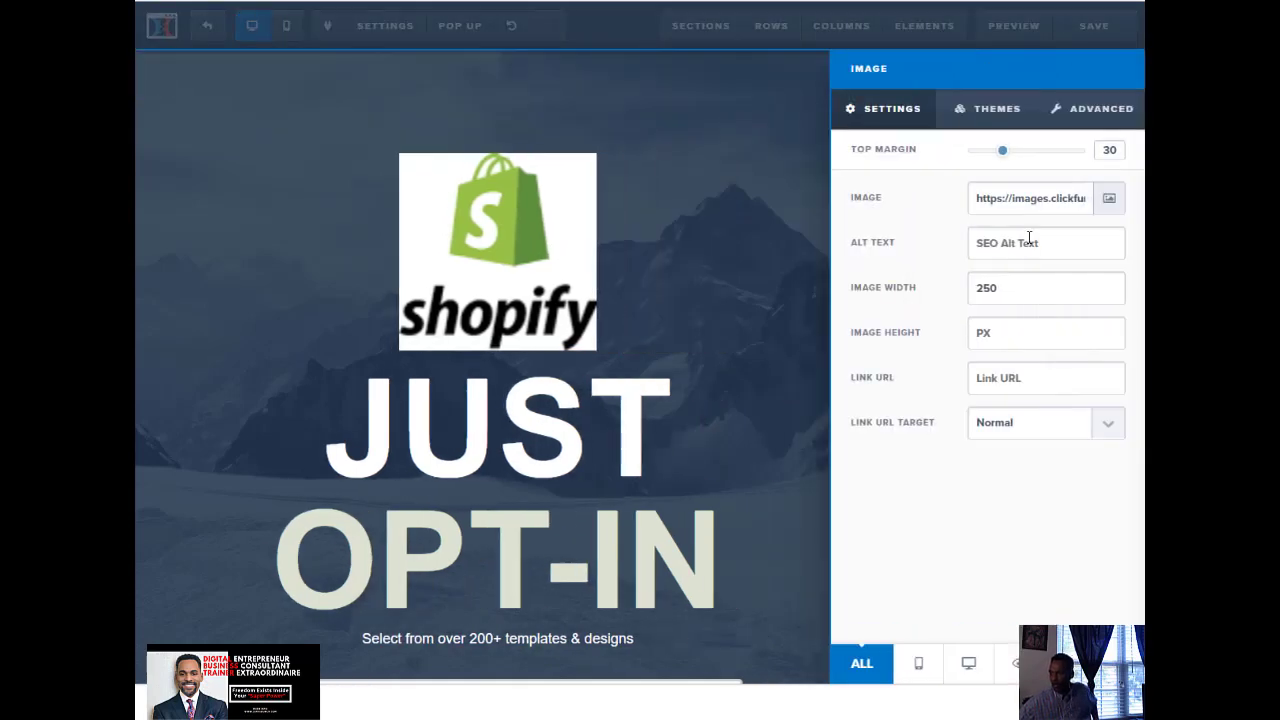
left_click(1109, 198)
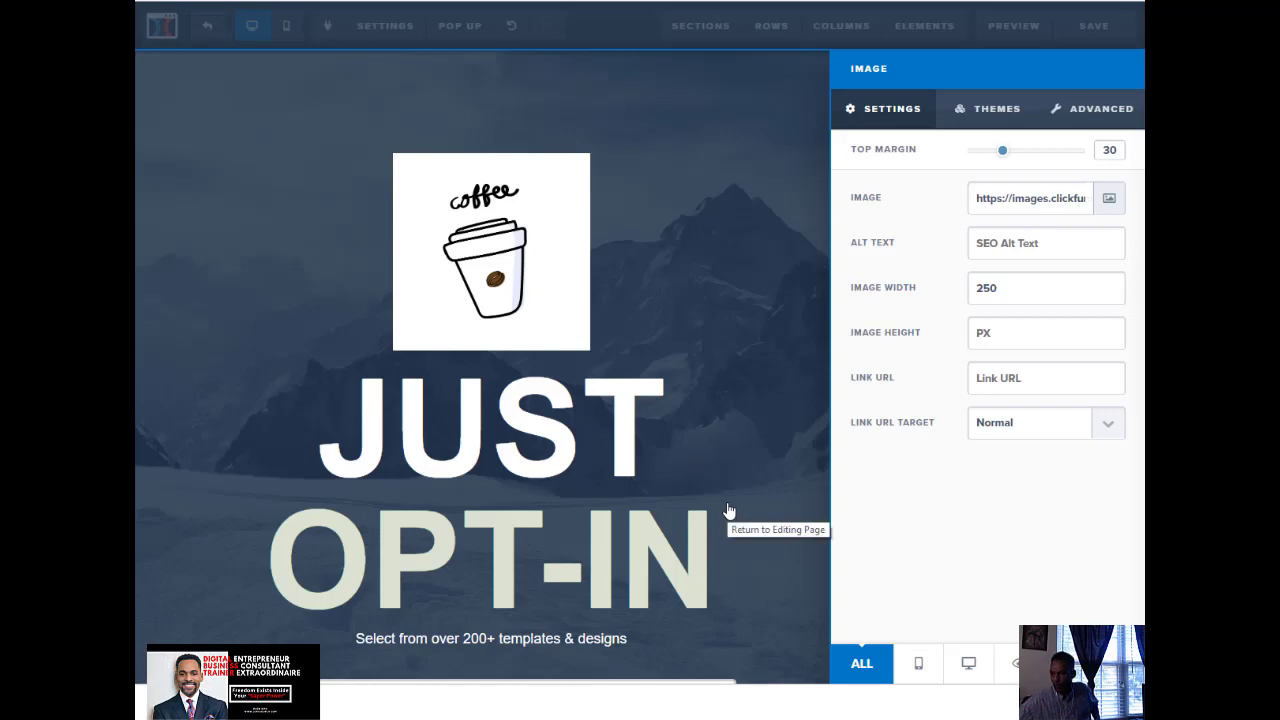
left_click(775, 365)
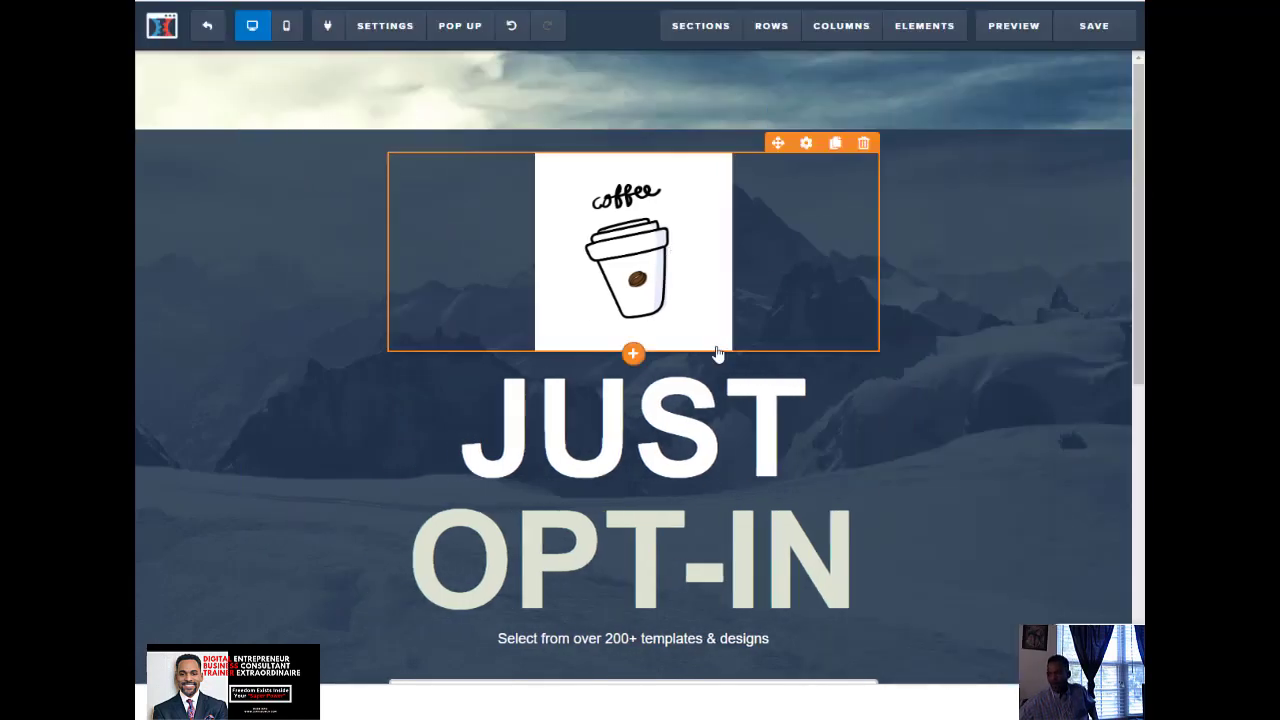
Step: Replace the "JUST" headline text below the logo with "Welcome"
left_click(744, 427)
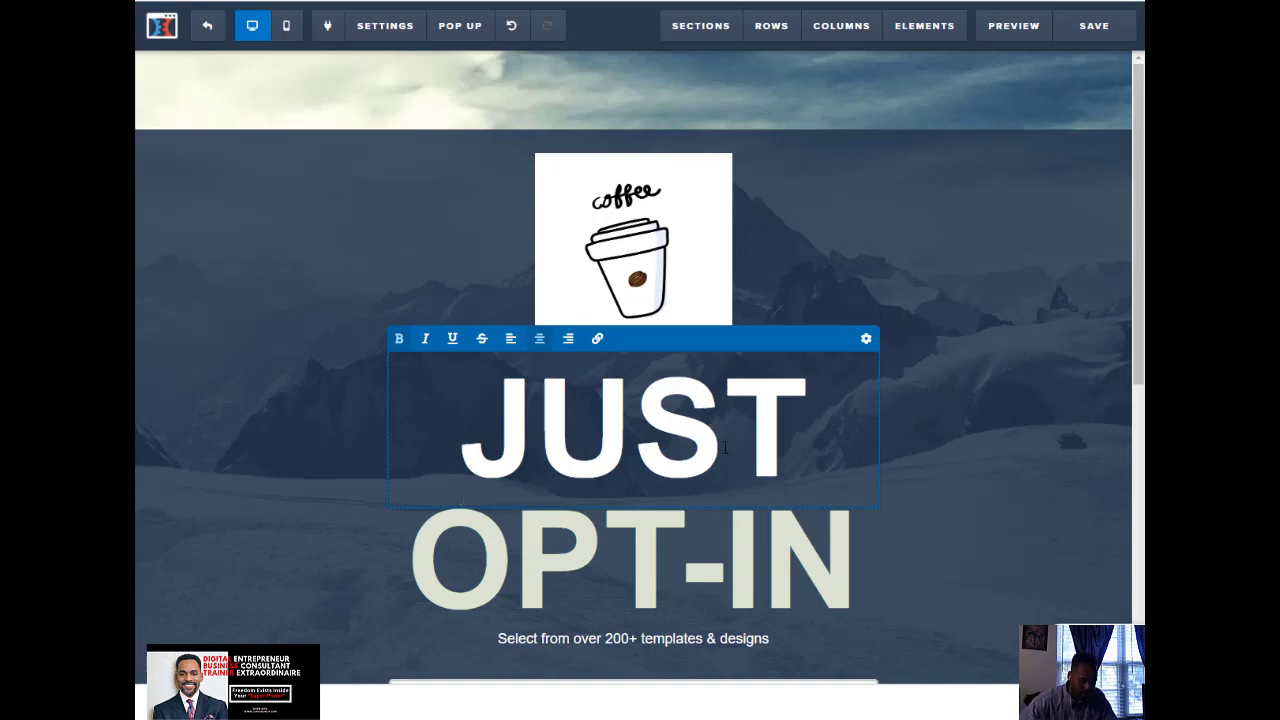
double_click(725, 447)
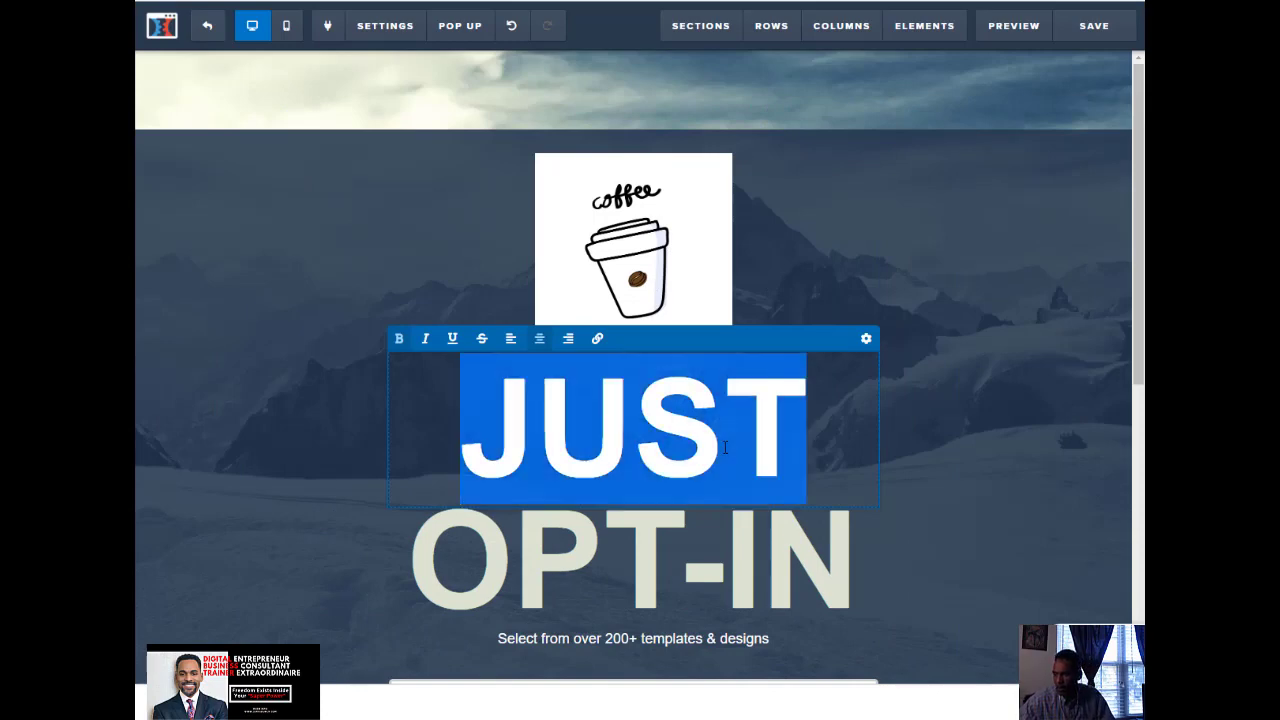
type("Welcome")
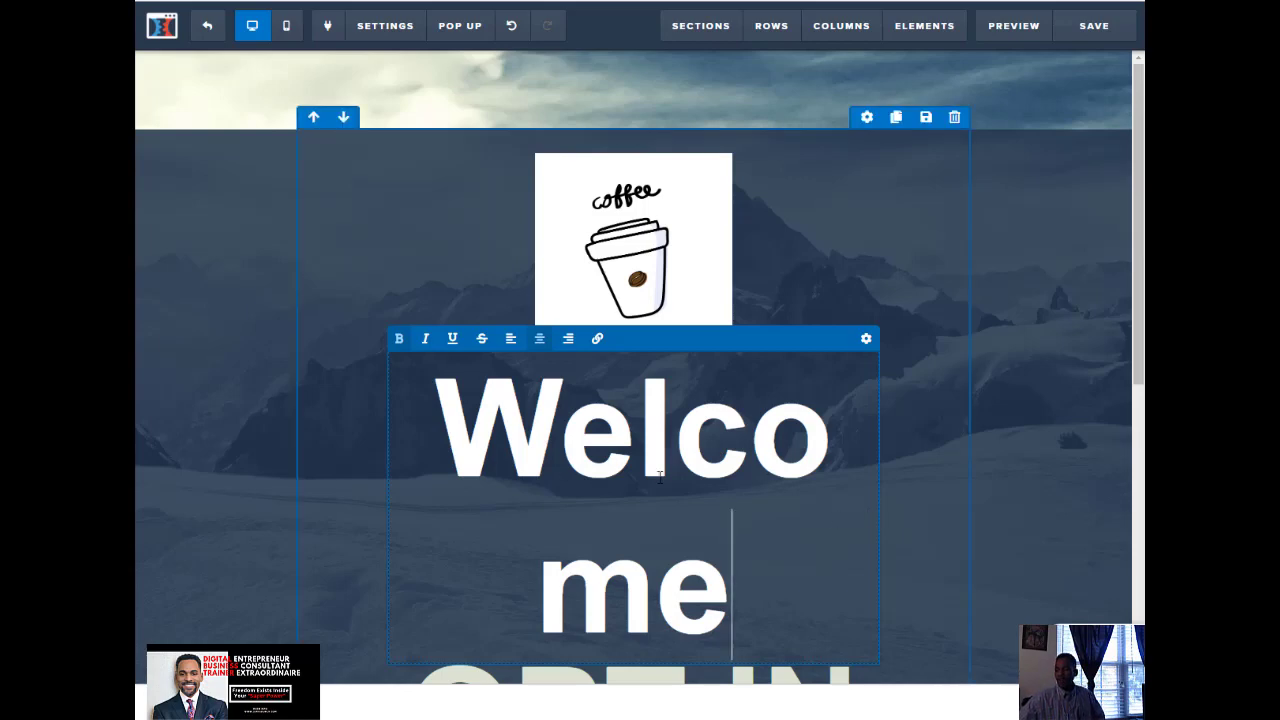
Step: Try font sizes 68, 72 and 150 on the "Welcome" headline and settle on 100
scroll(660, 477, "down", 1)
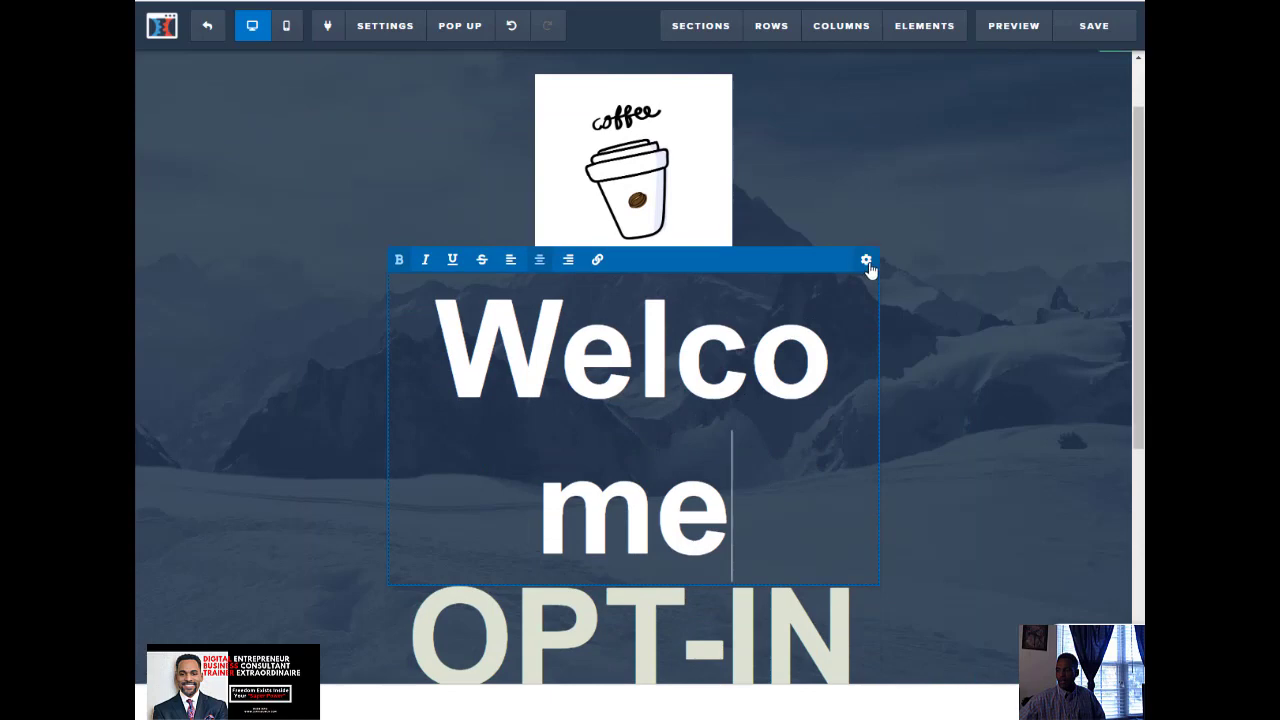
left_click(865, 261)
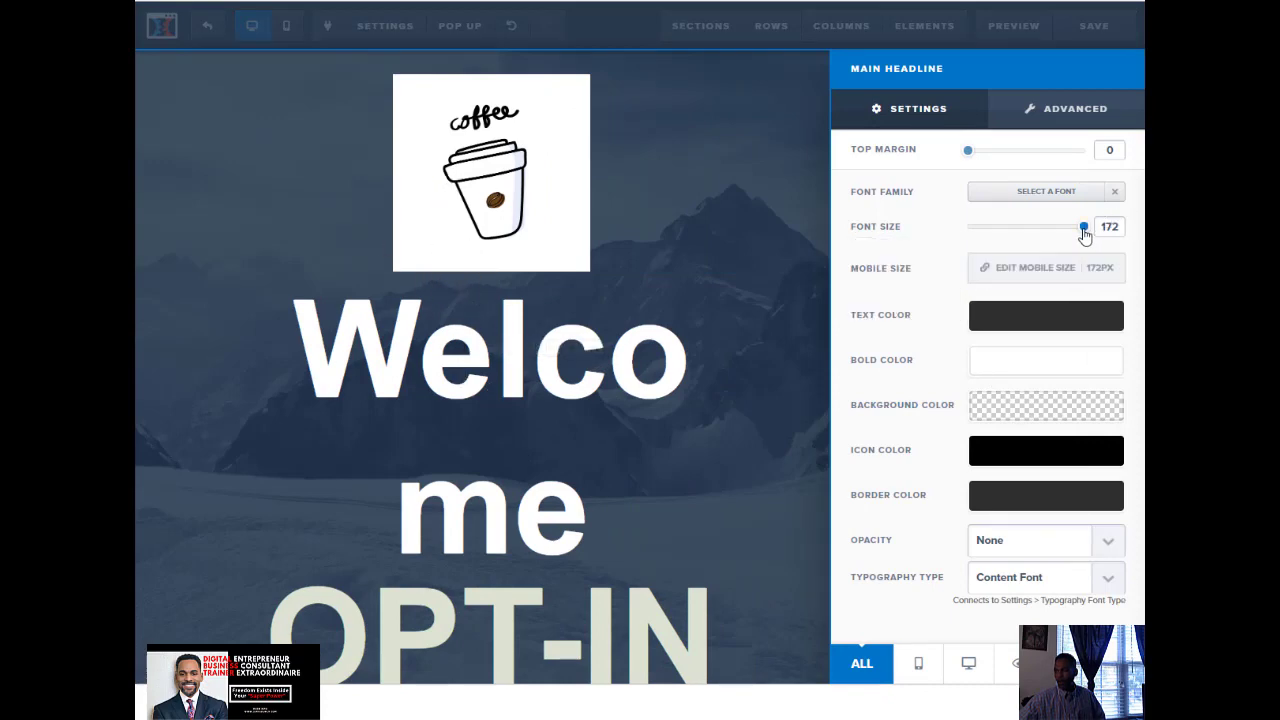
left_click_drag(1083, 230, 1076, 231)
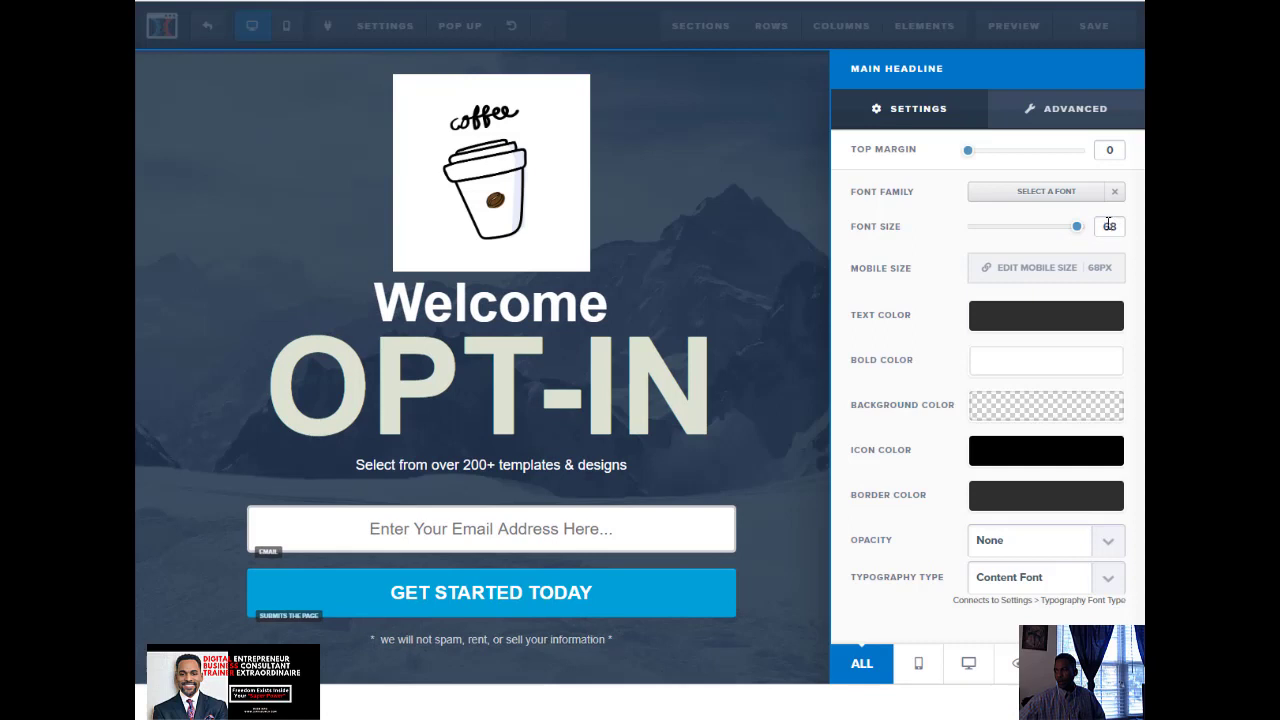
type("72")
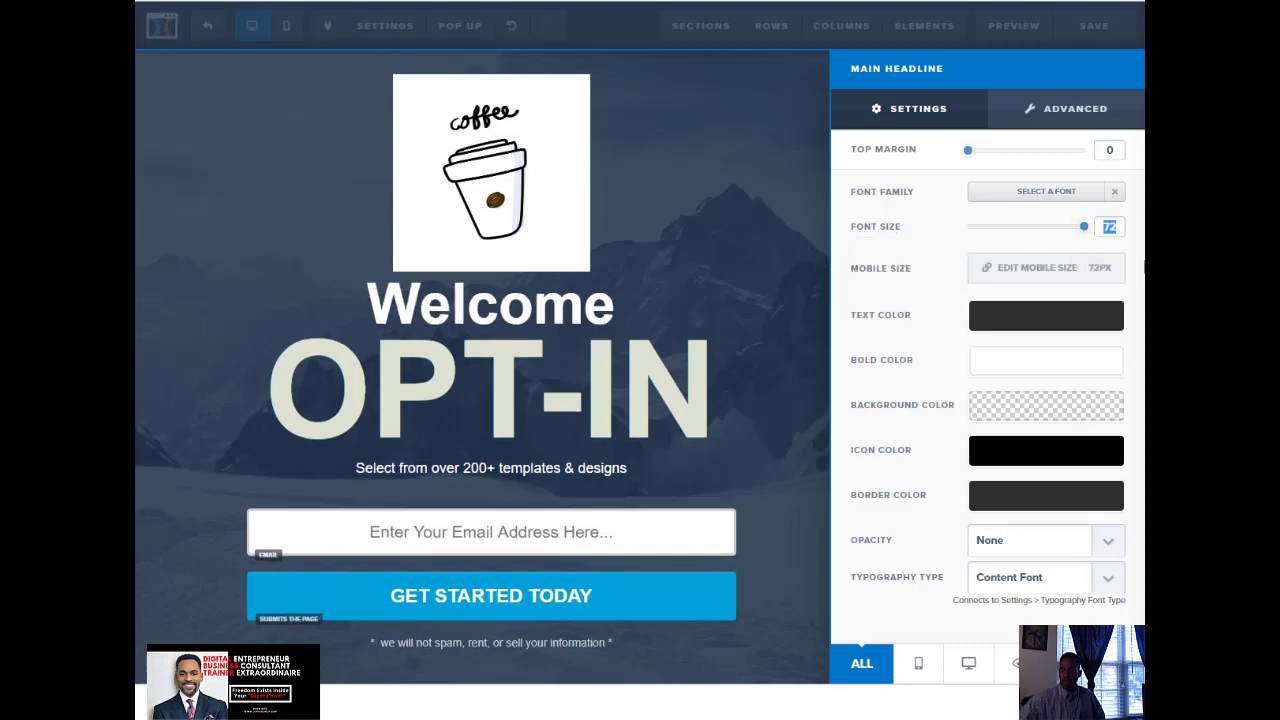
type("150")
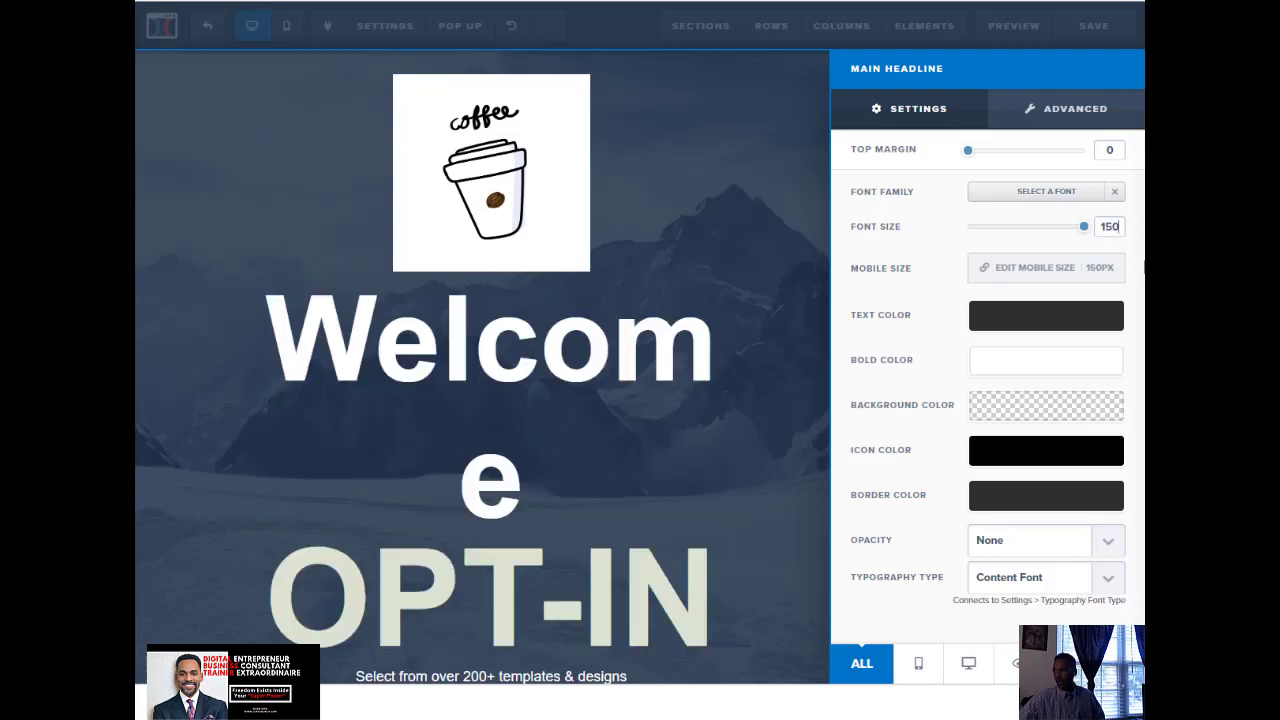
key("BackSpace")
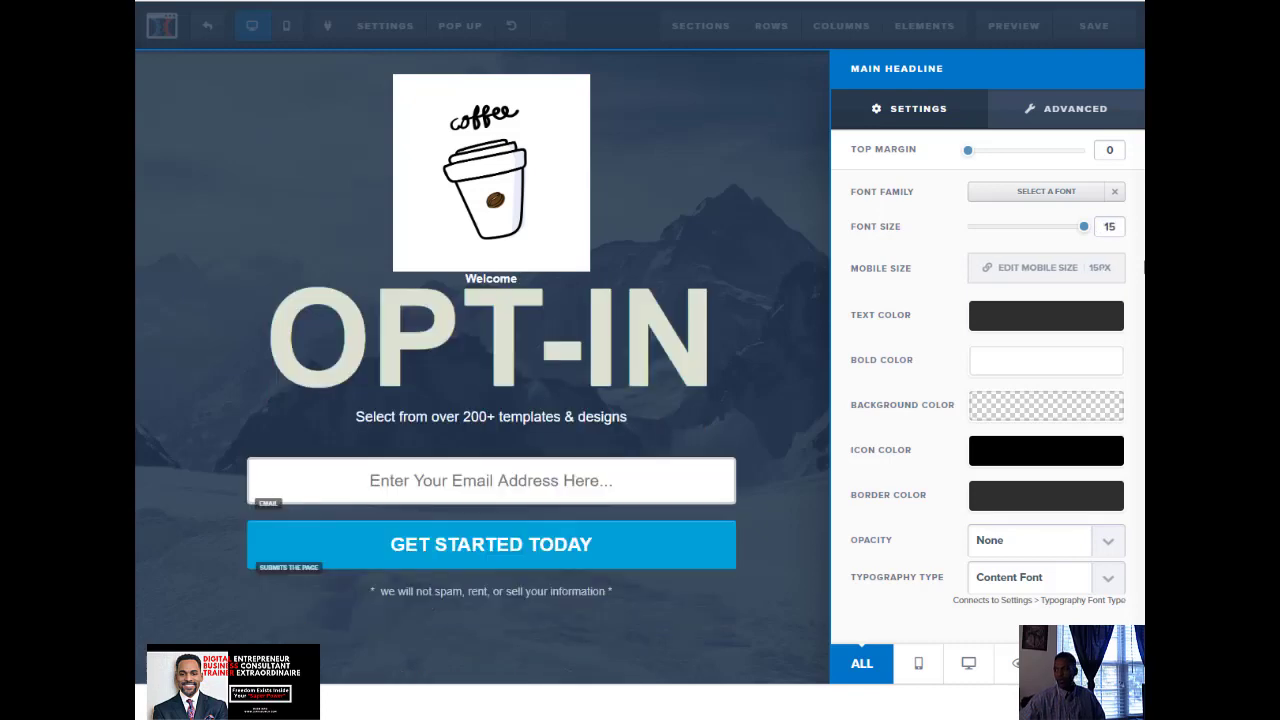
key("BackSpace")
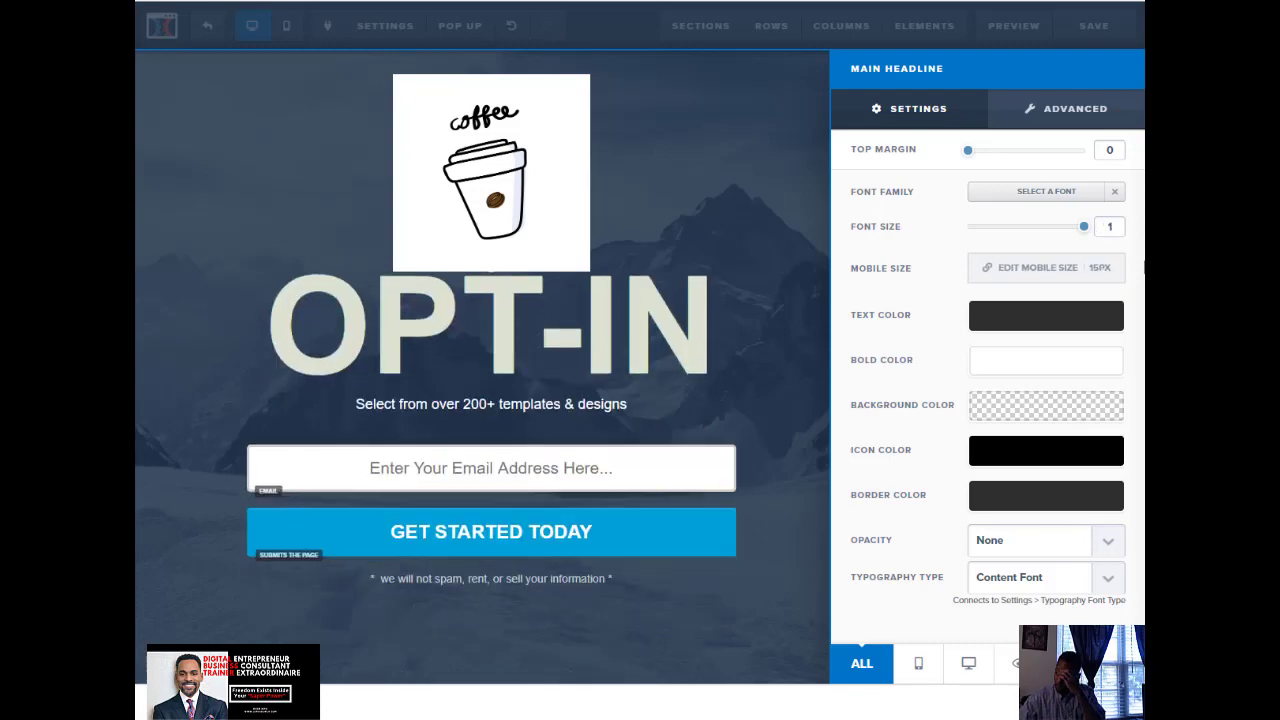
type("00")
key("BackSpace")
type("0")
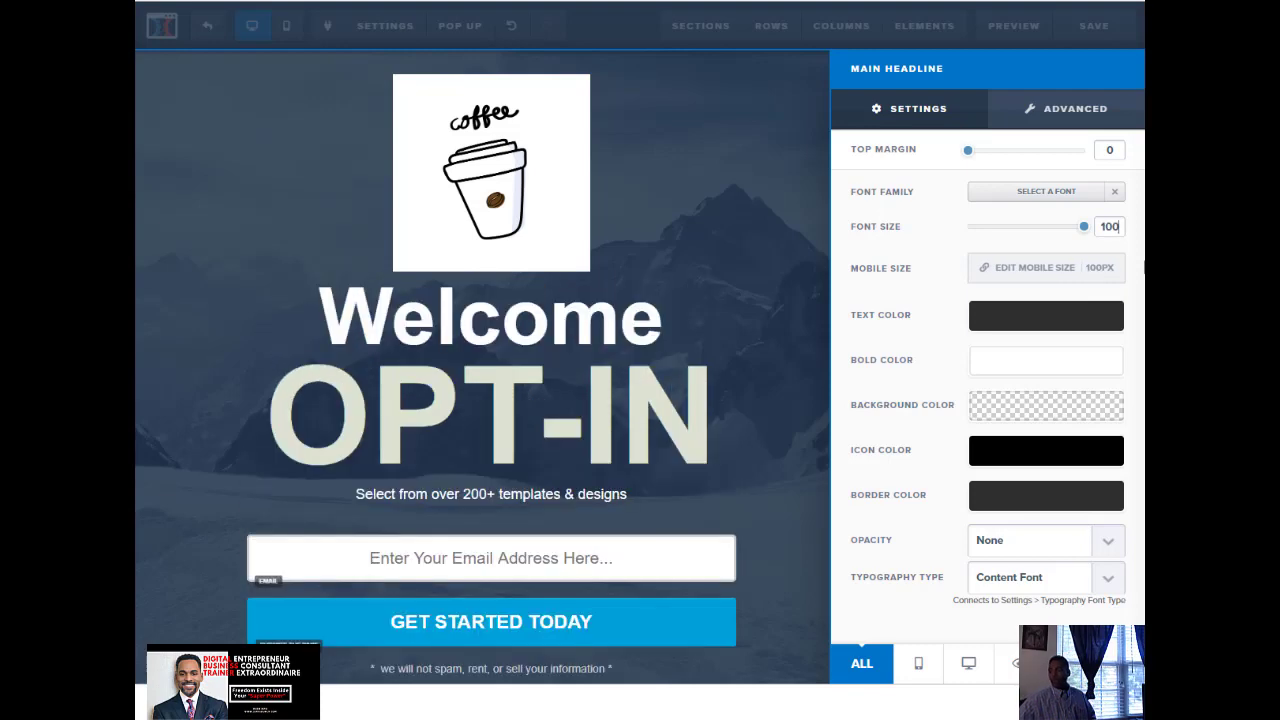
left_click(800, 302)
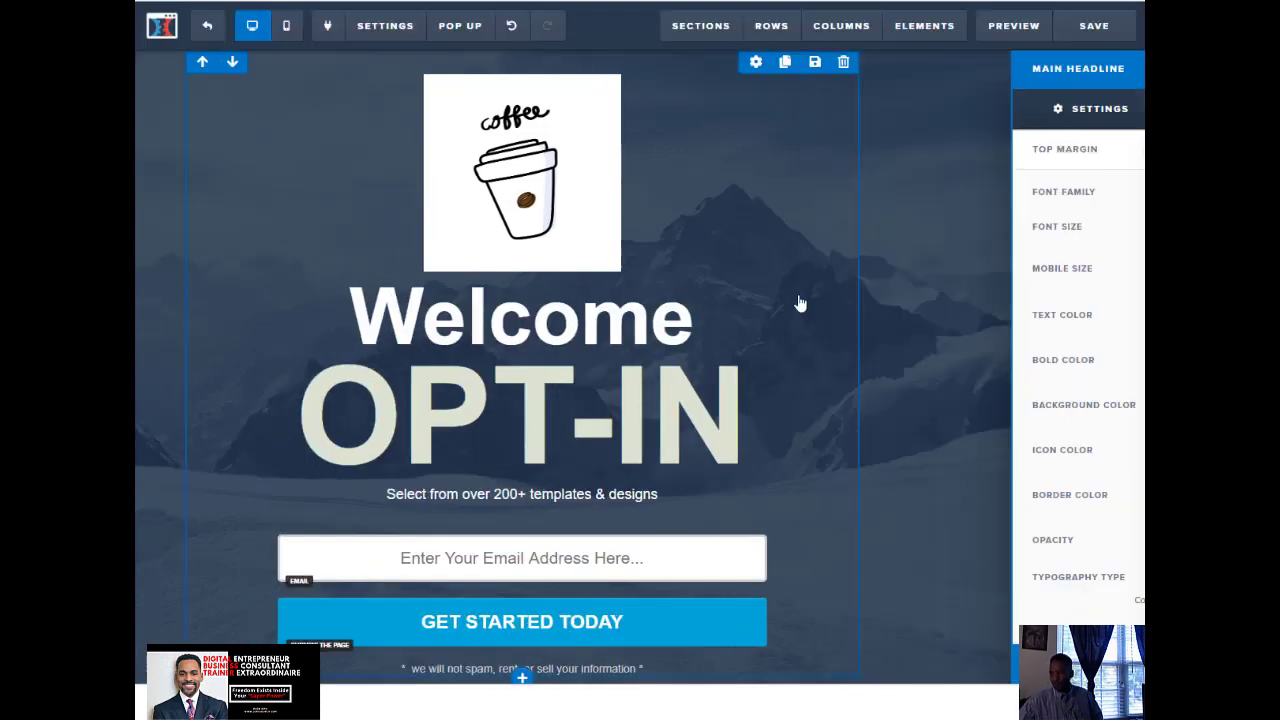
Step: Add "Please" in front of the "OPT-IN" headline and reduce its font size to 70
left_click(712, 418)
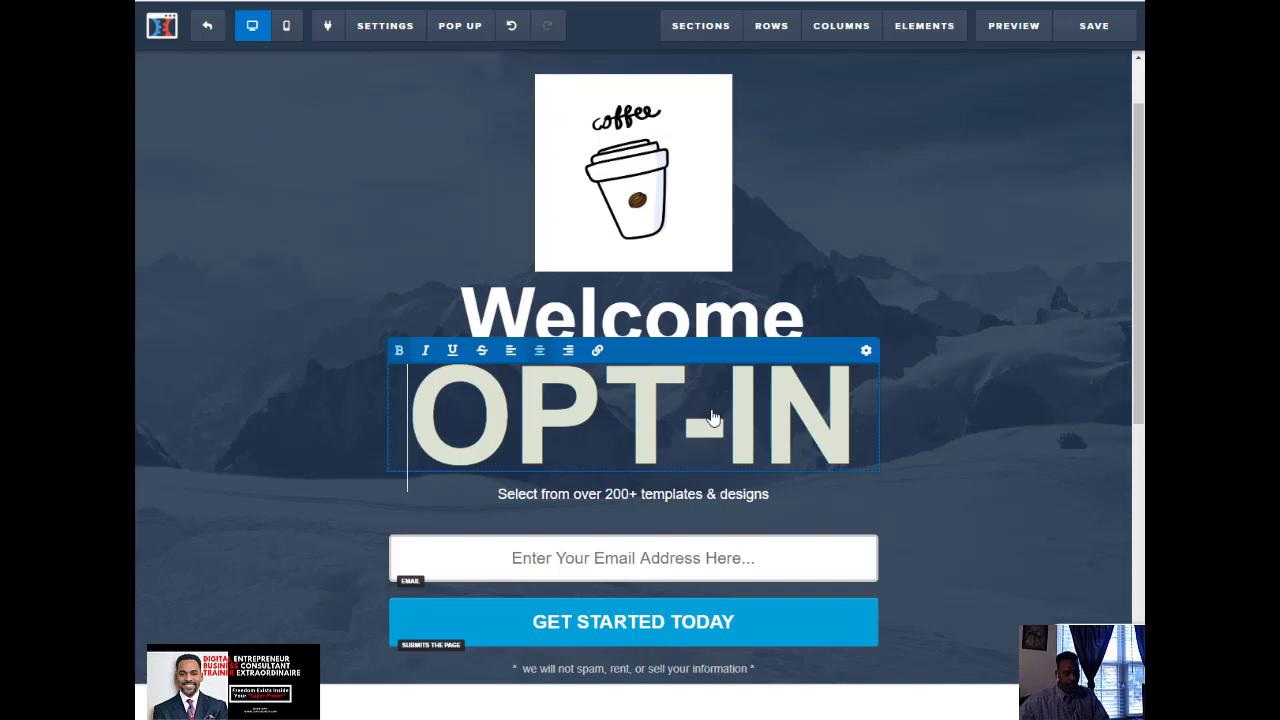
type("Please")
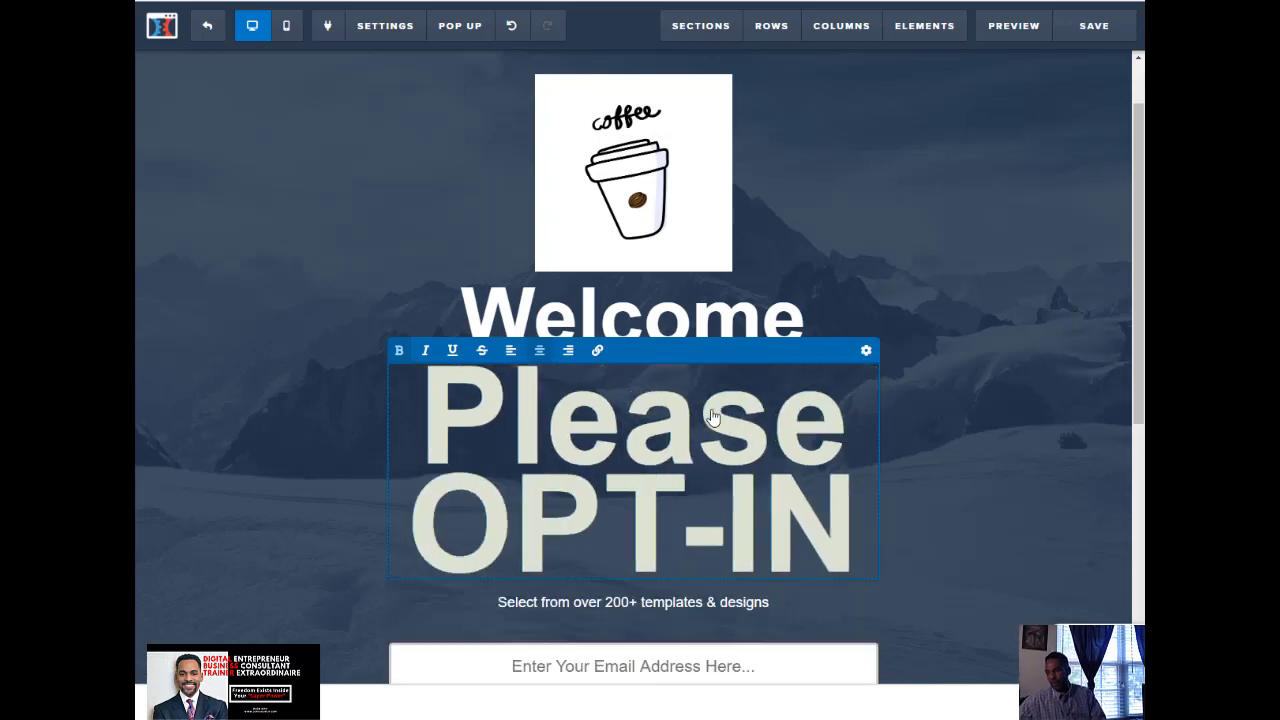
left_click(866, 352)
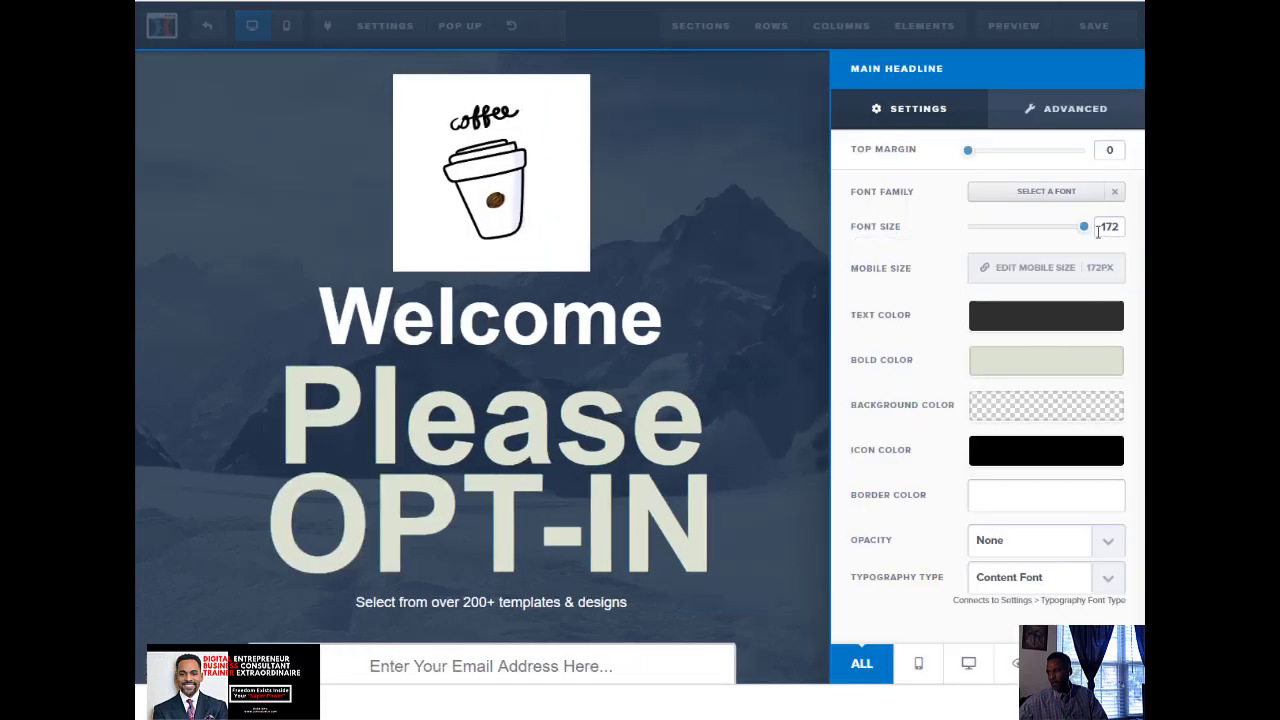
left_click_drag(1086, 229, 1083, 229)
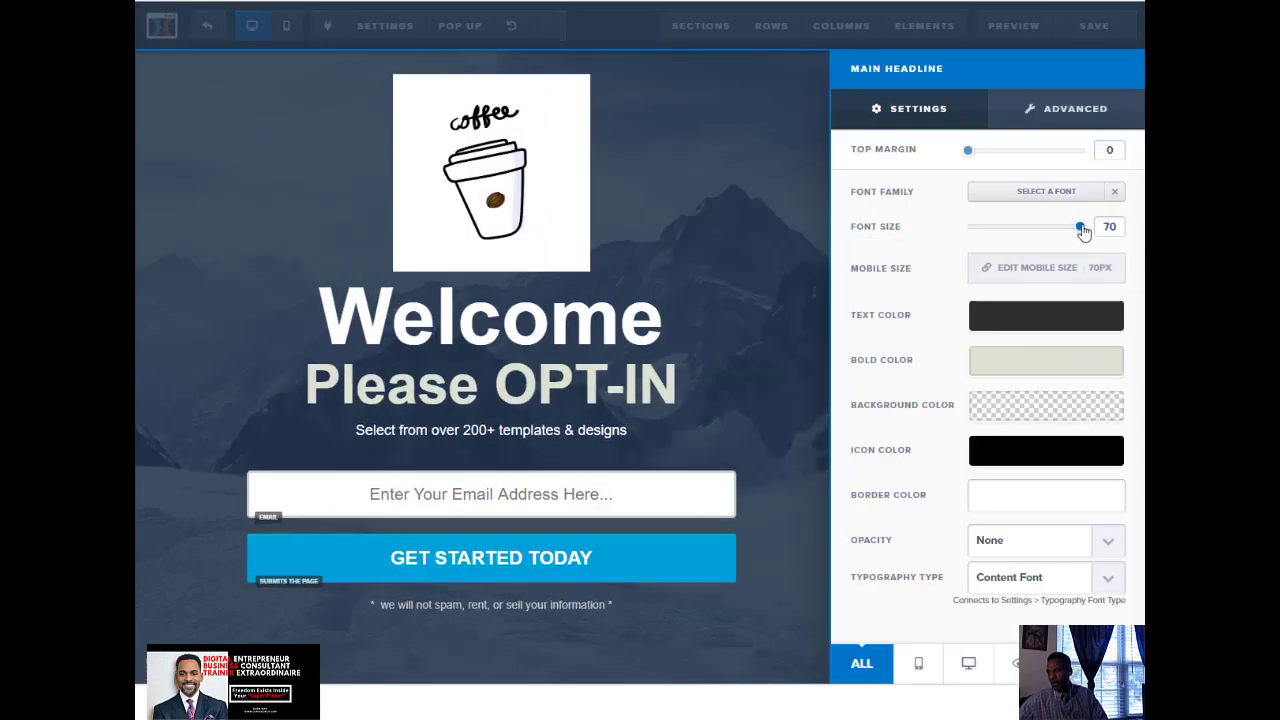
left_click(786, 385)
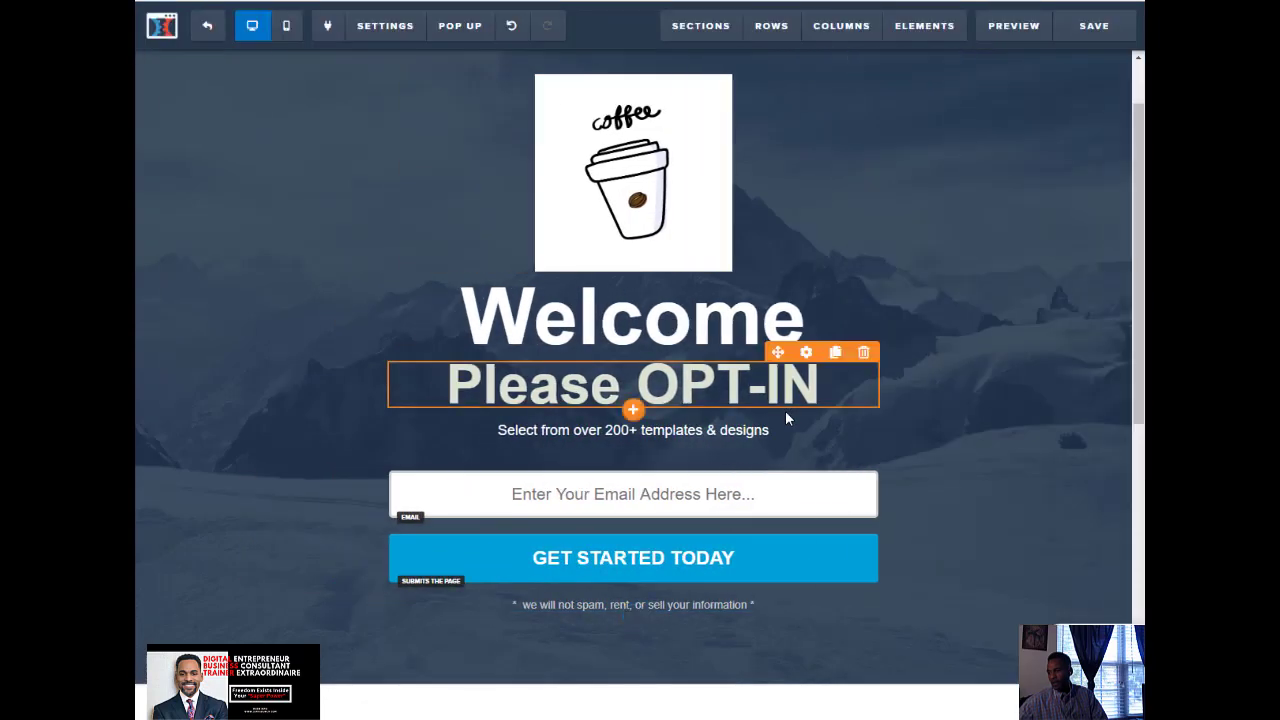
Step: Replace the line of text under the "Please OPT-IN" headline with "For Your Free Cup Of Coffee On Us..."
left_click(617, 443)
key("ctrl+a")
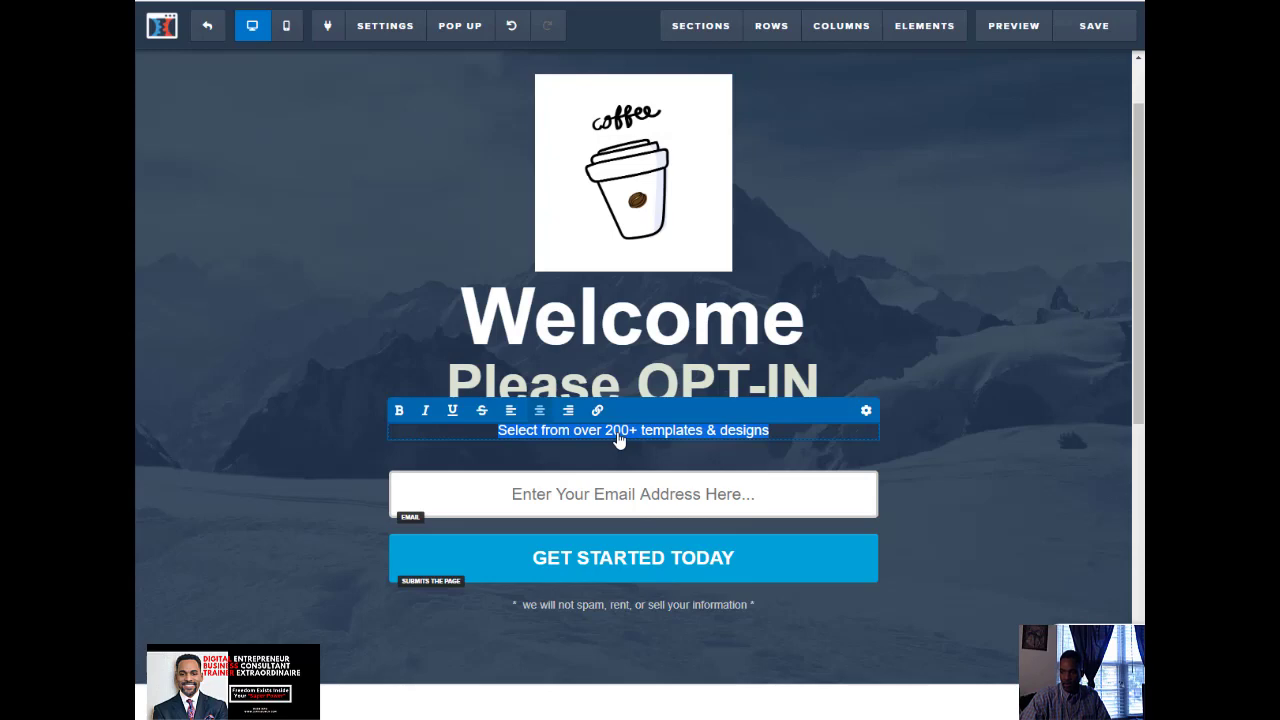
type("For ")
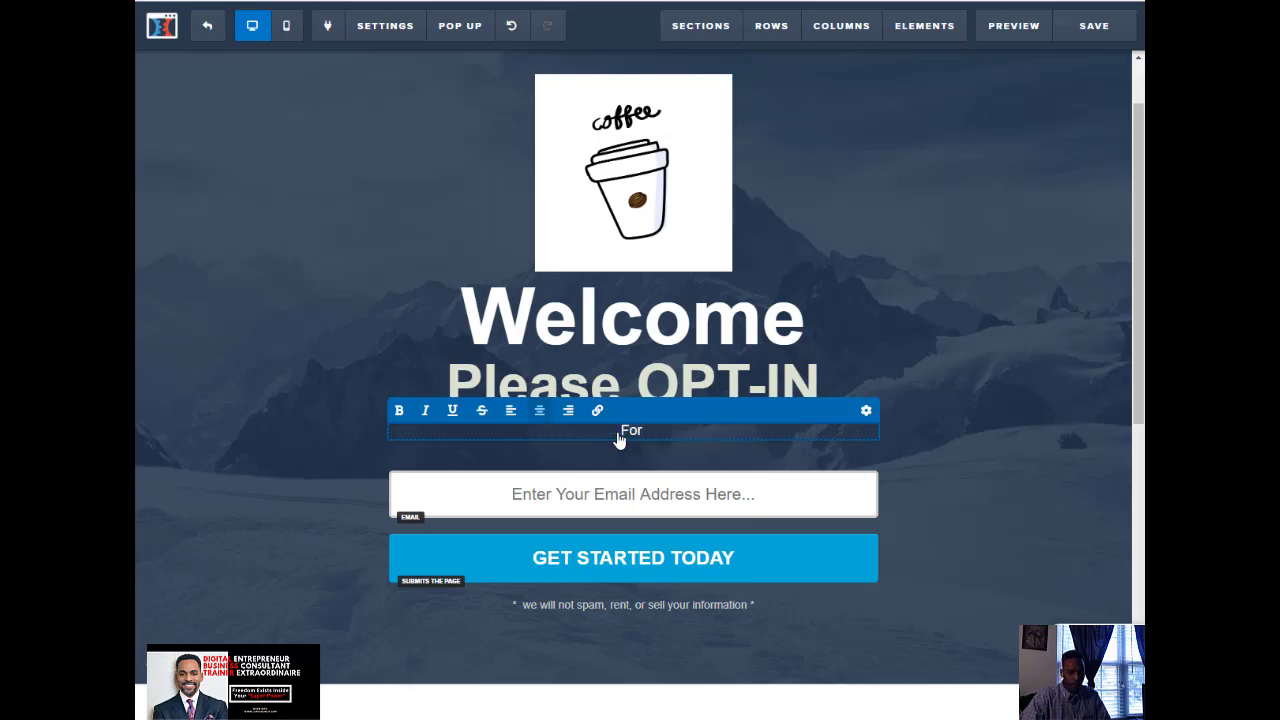
type("Your Free Cup Of Cof")
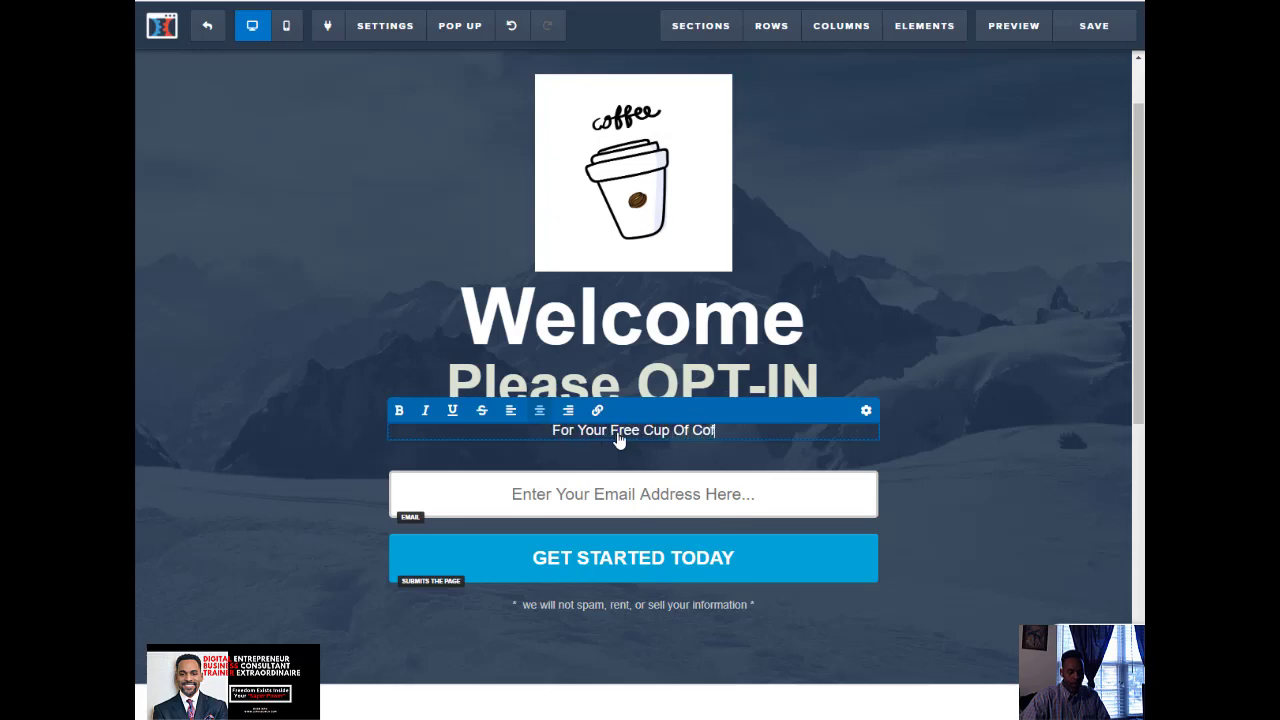
type("fee On Us")
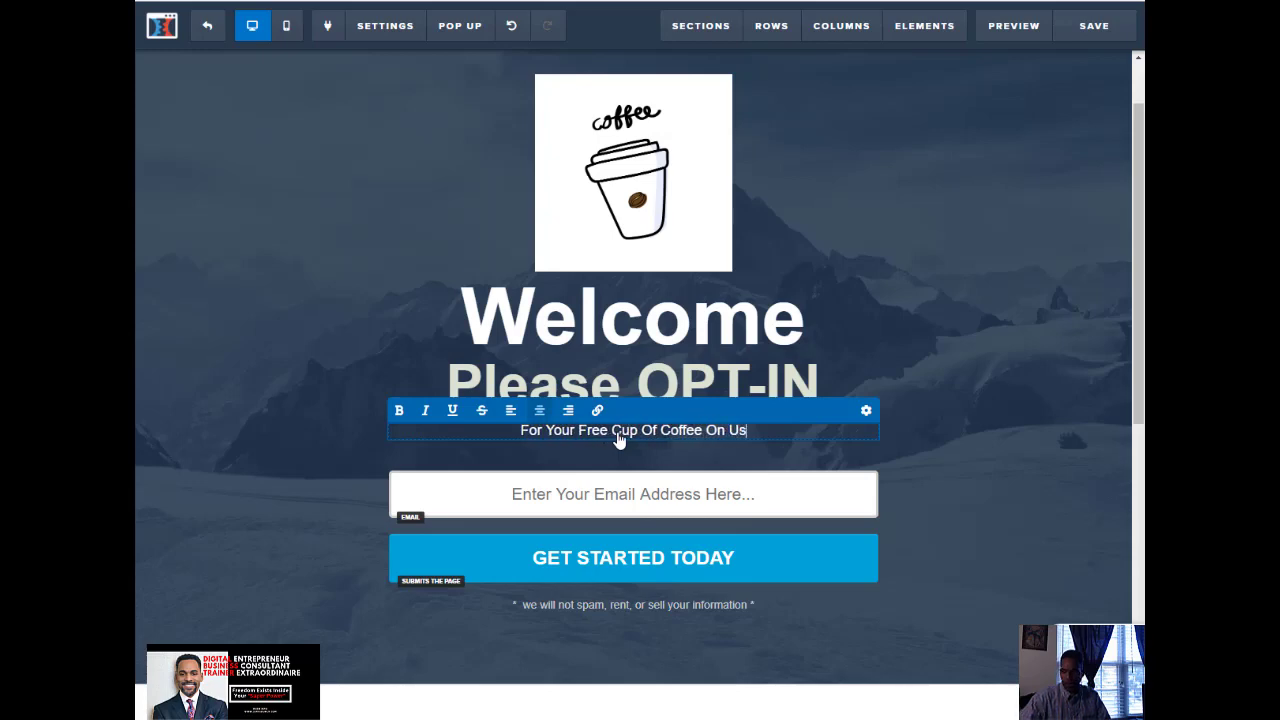
type("...")
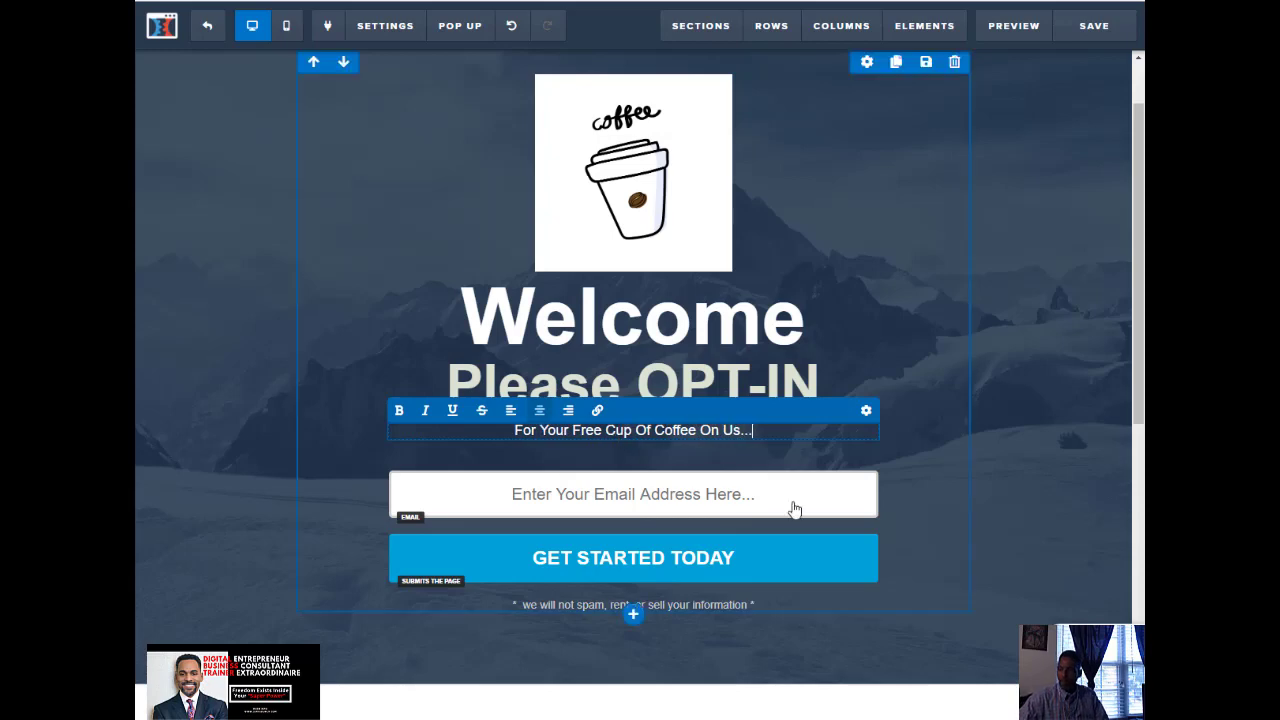
left_click(944, 400)
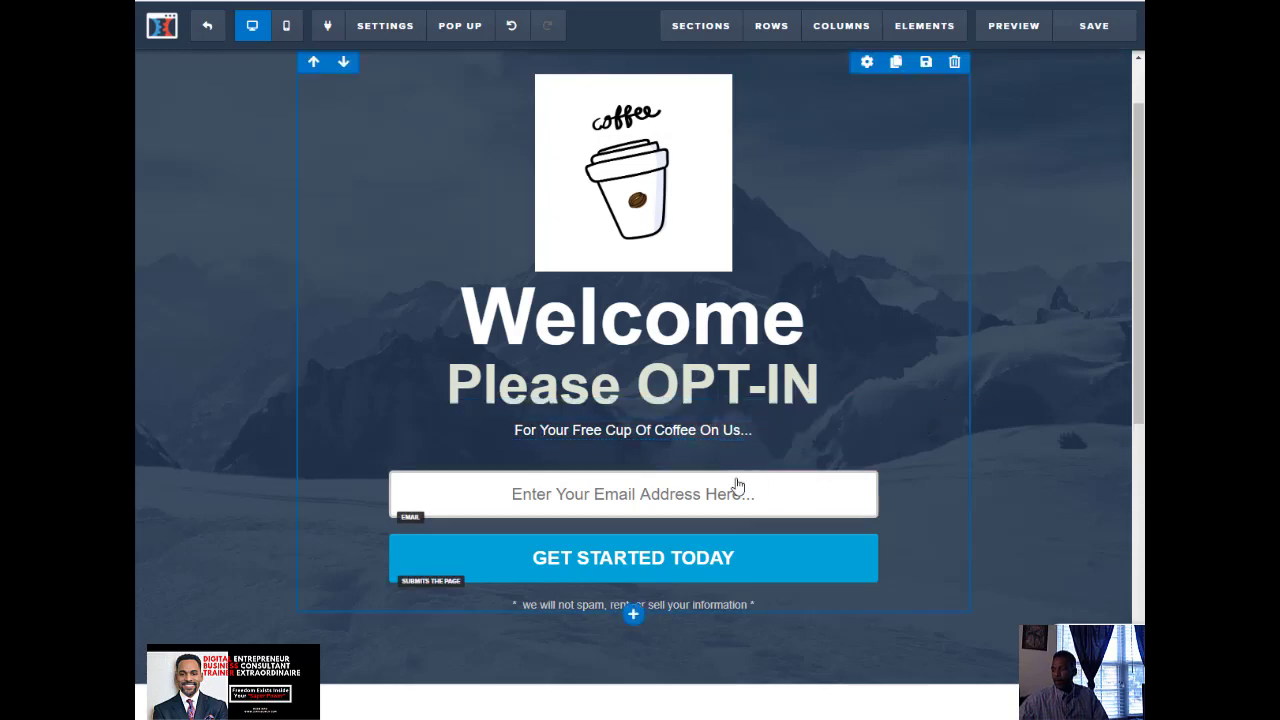
left_click(740, 483)
scroll(828, 400, "up", 1)
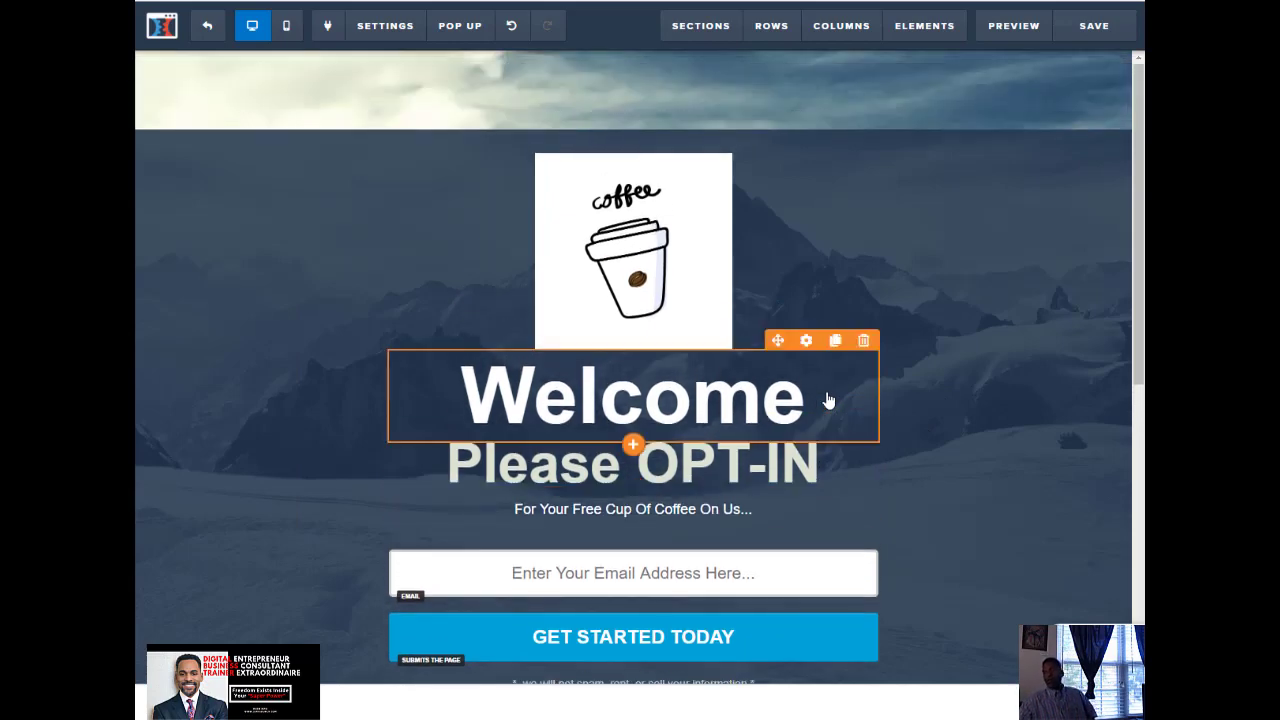
scroll(828, 400, "down", 4)
scroll(933, 383, "up", 4)
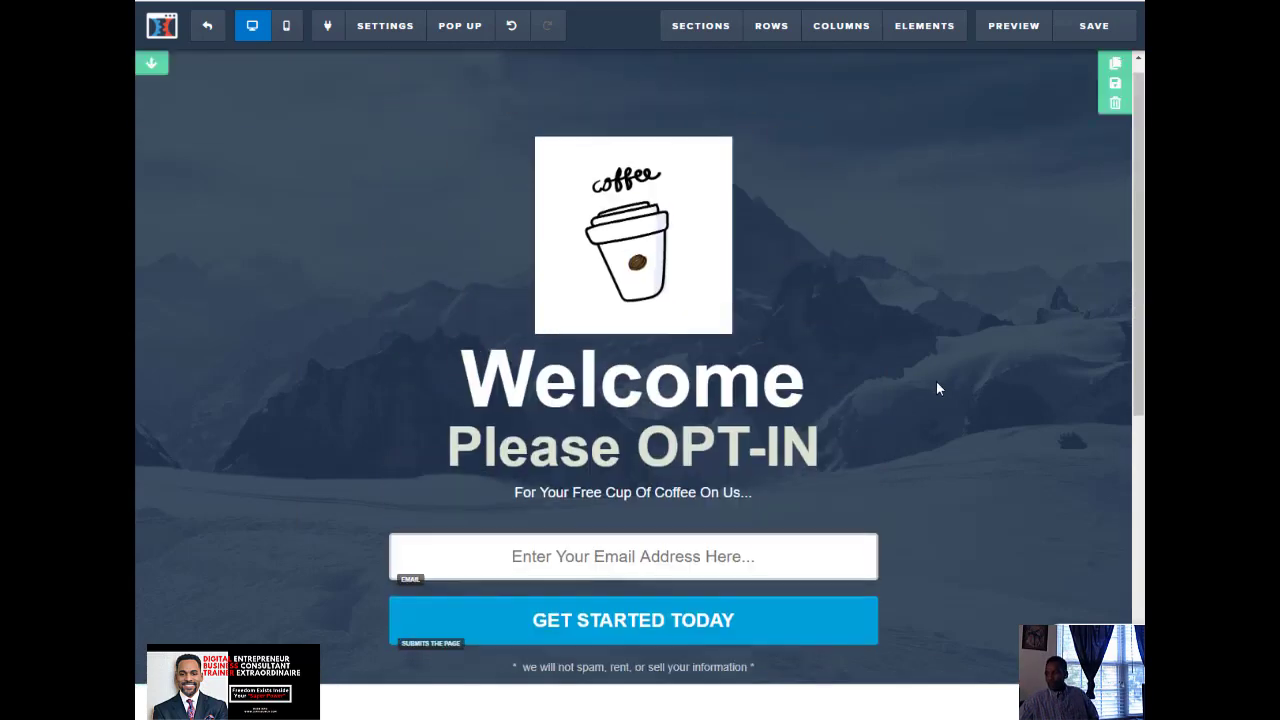
scroll(991, 346, "down", 1)
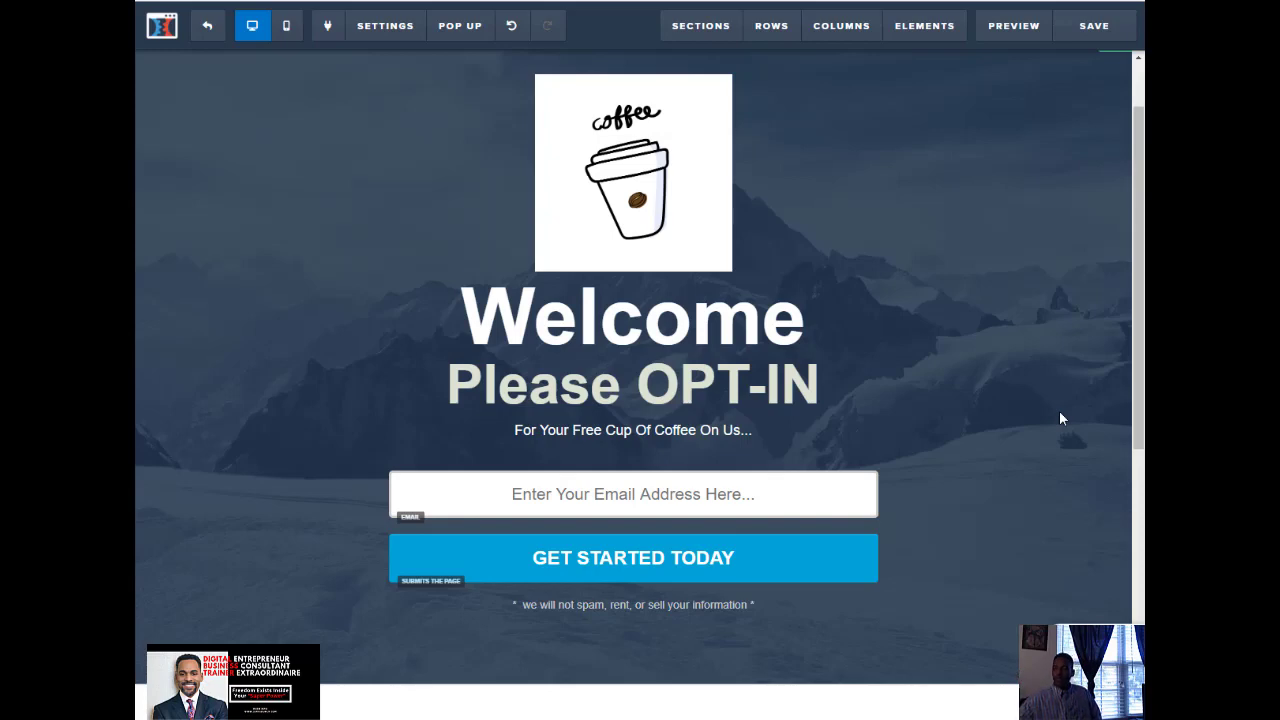
Step: Replace the sign-up button's text with "Claim Your Frre Cup Of Coffee Now"
mouse_move(736, 517)
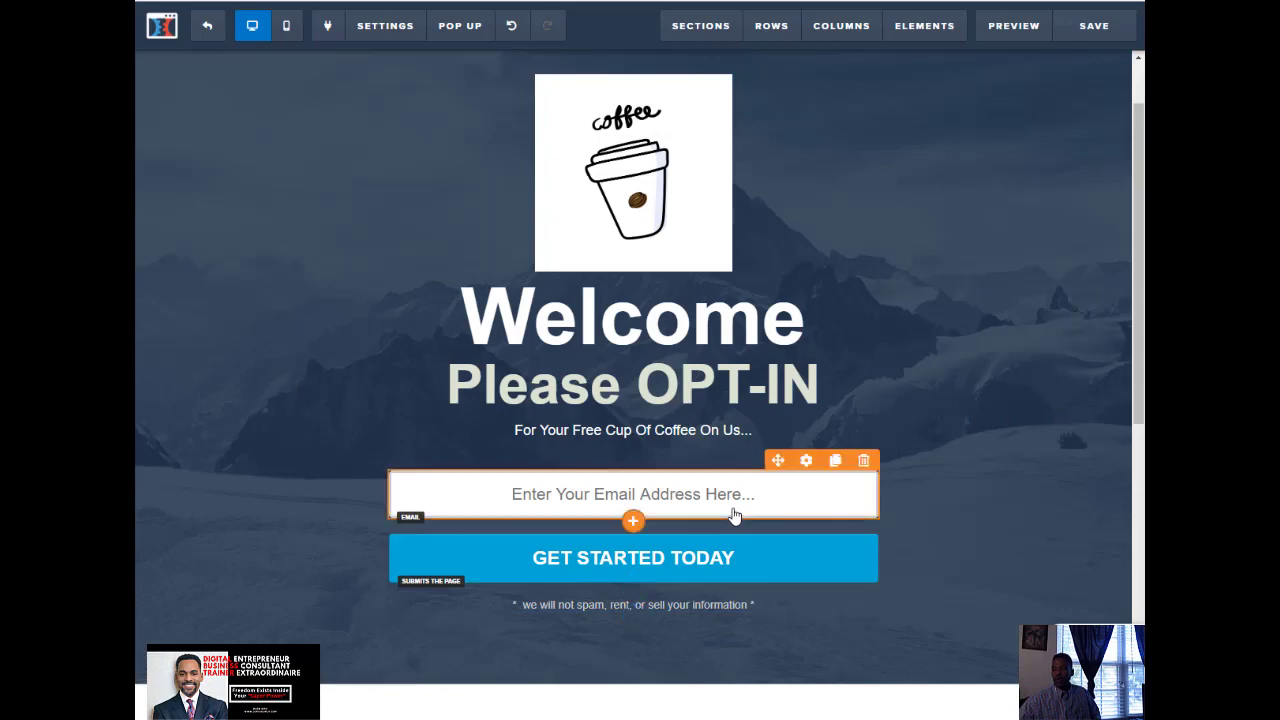
left_click(705, 567)
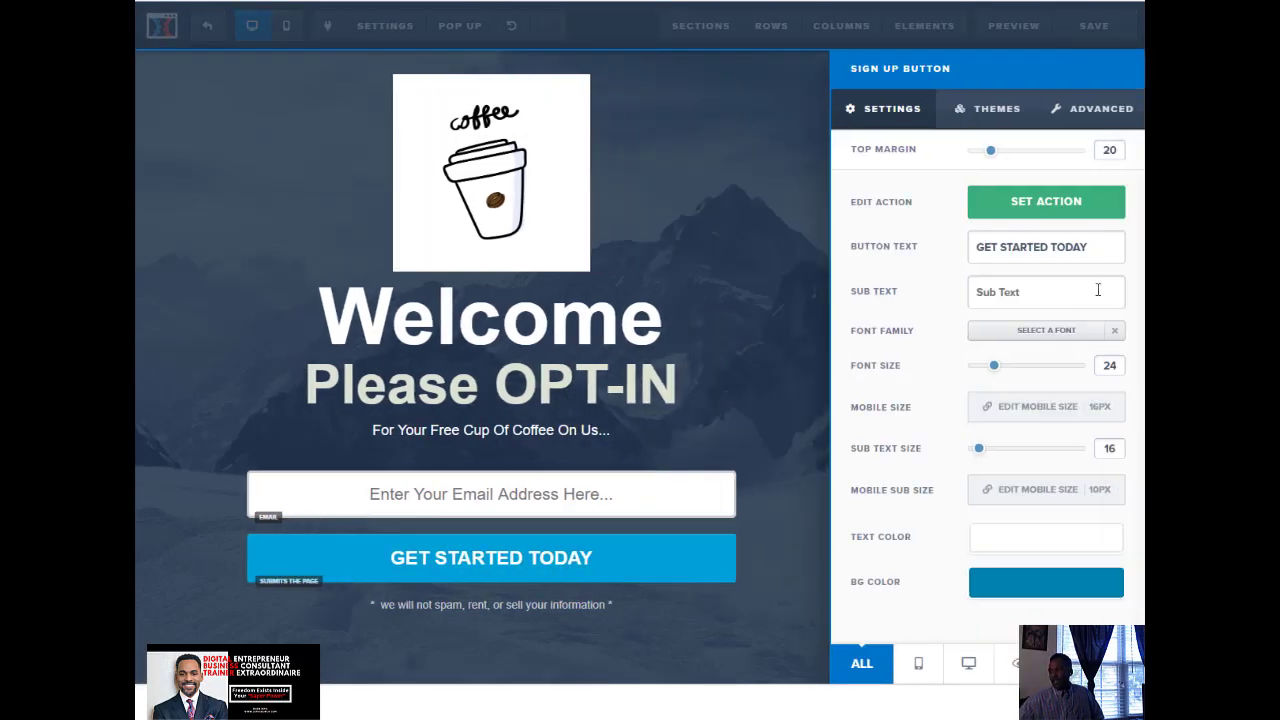
left_click_drag(1105, 247, 843, 294)
type("Cl")
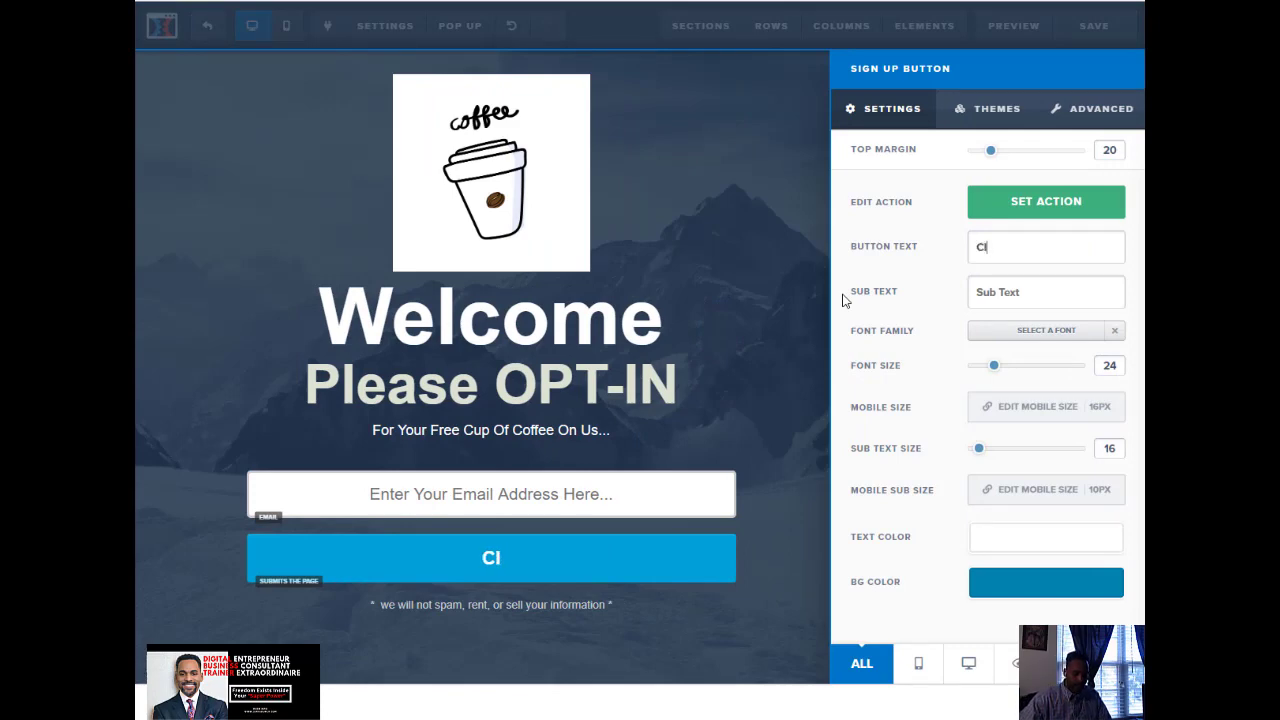
type("aim Your Coffee")
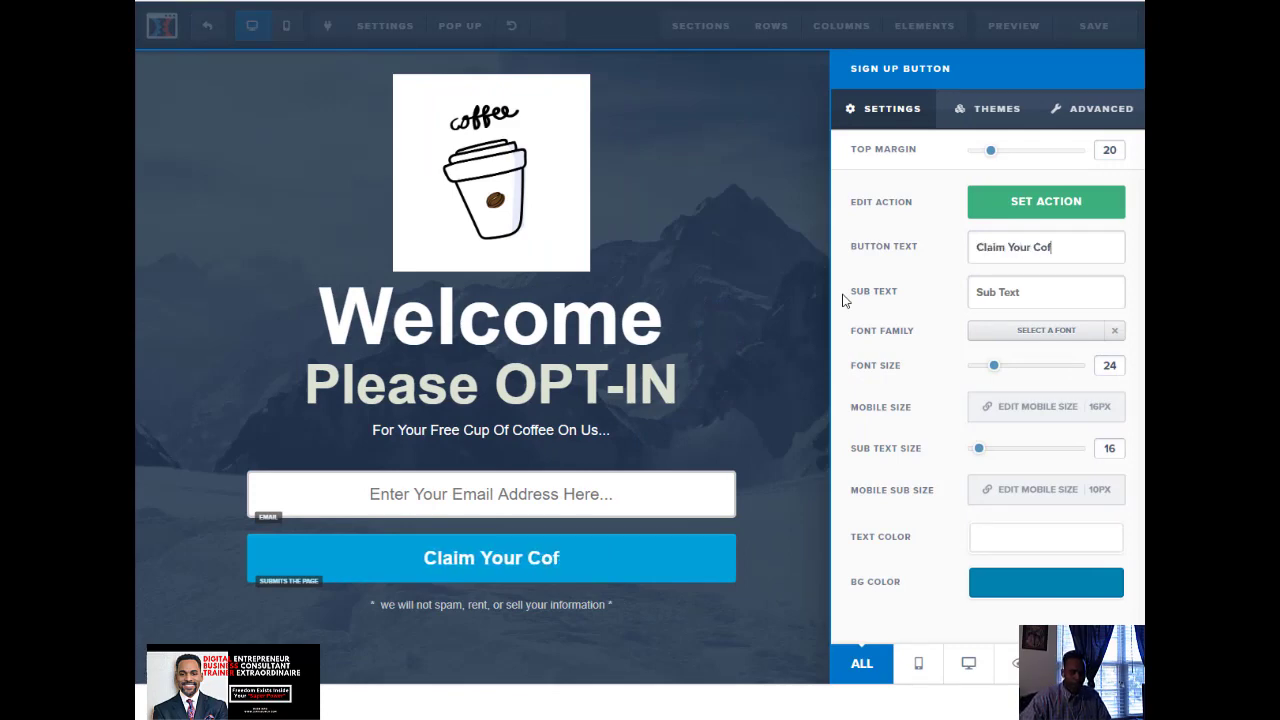
key("BackSpace")
key("BackSpace")
key("BackSpace")
key("BackSpace")
key("BackSpace")
key("BackSpace")
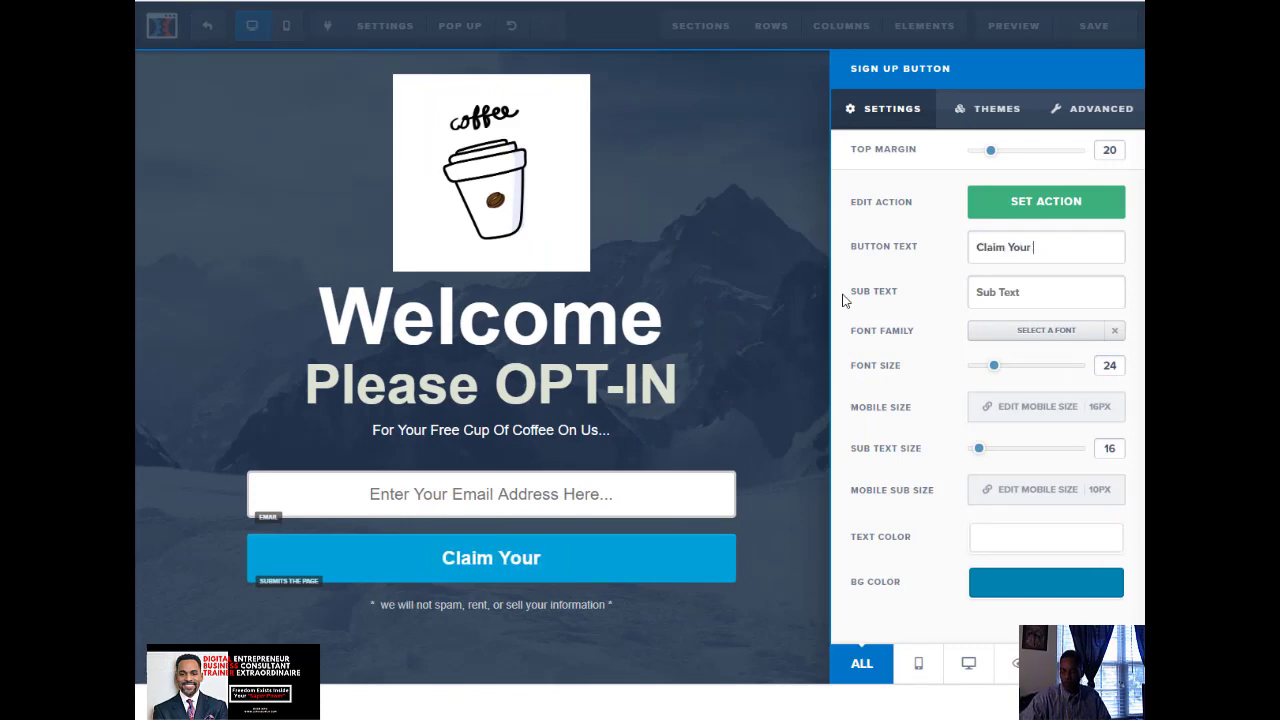
type("Frre Cup ")
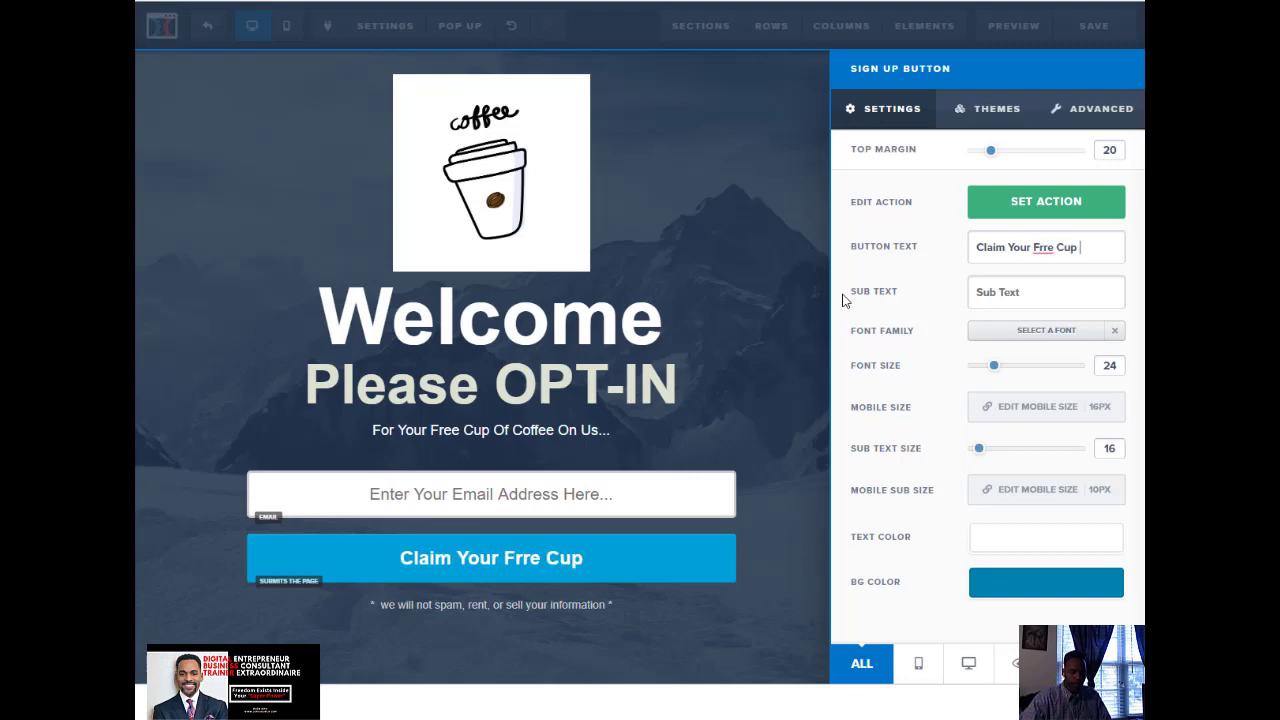
type("Of Coffee")
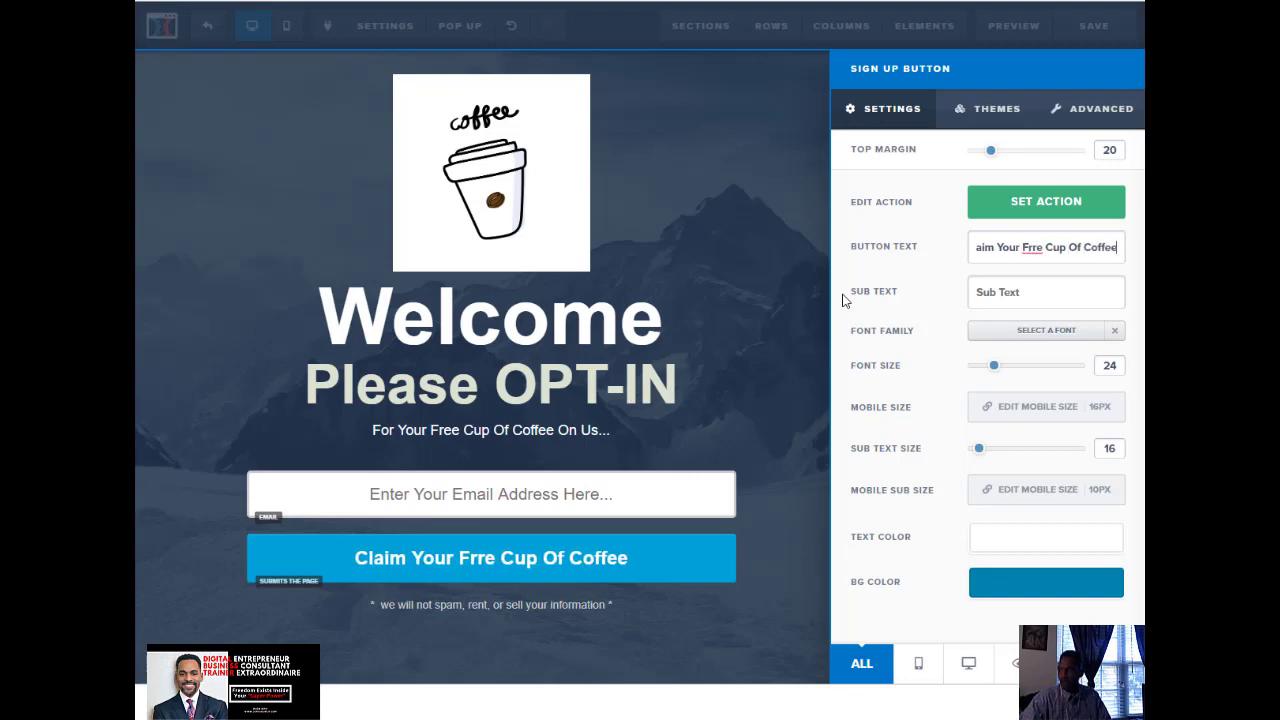
type(" Now")
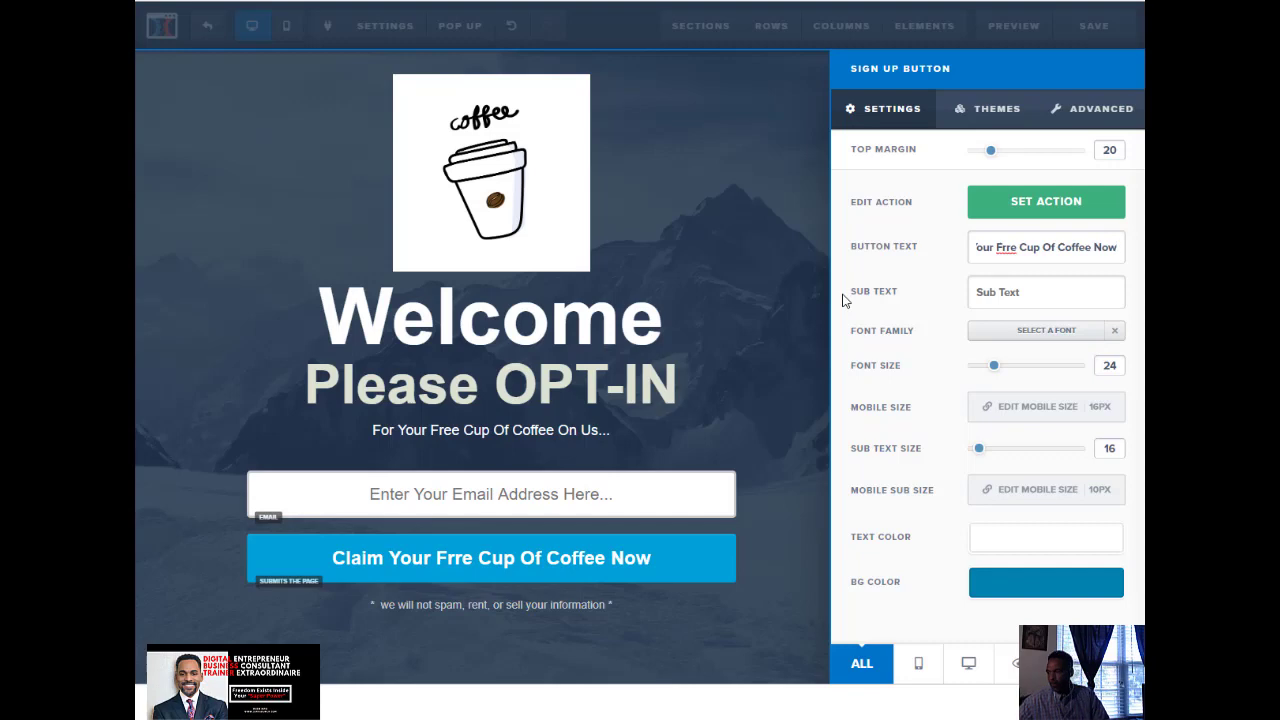
Step: Correct the misspelled word "Frre" to "Free" in the sign-up button's text and close its settings
right_click(1008, 250)
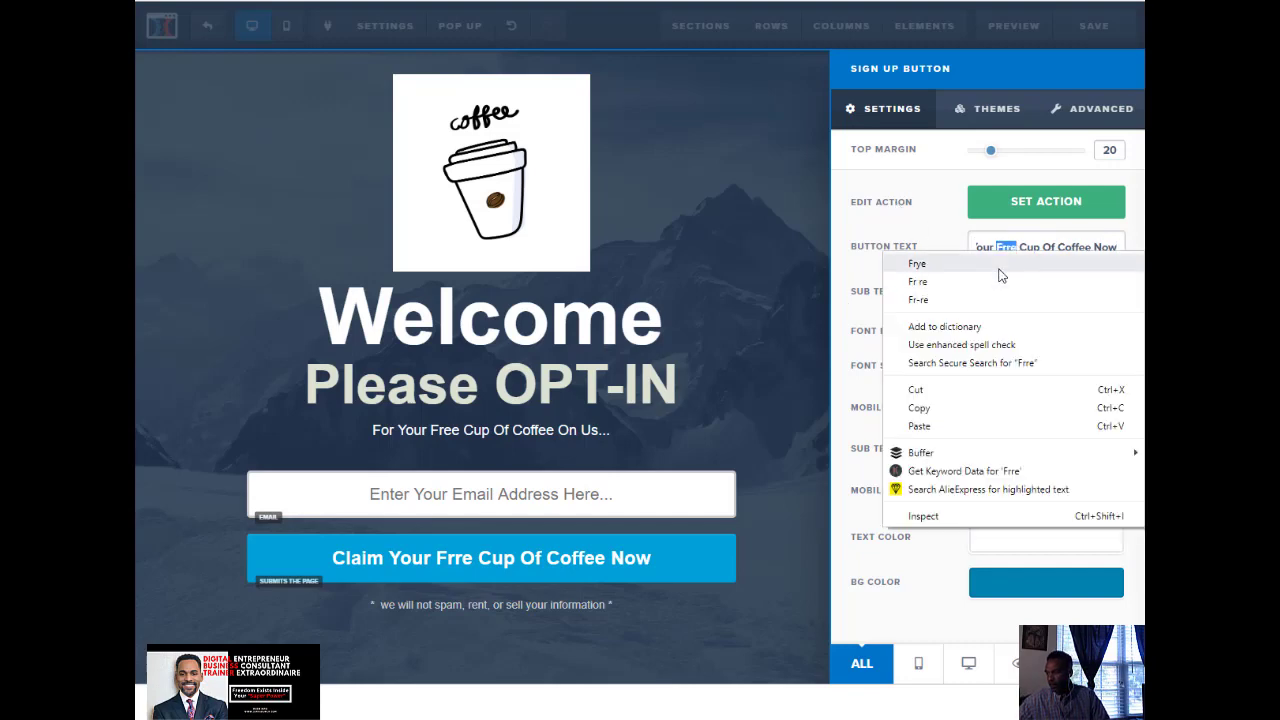
left_click(1016, 250)
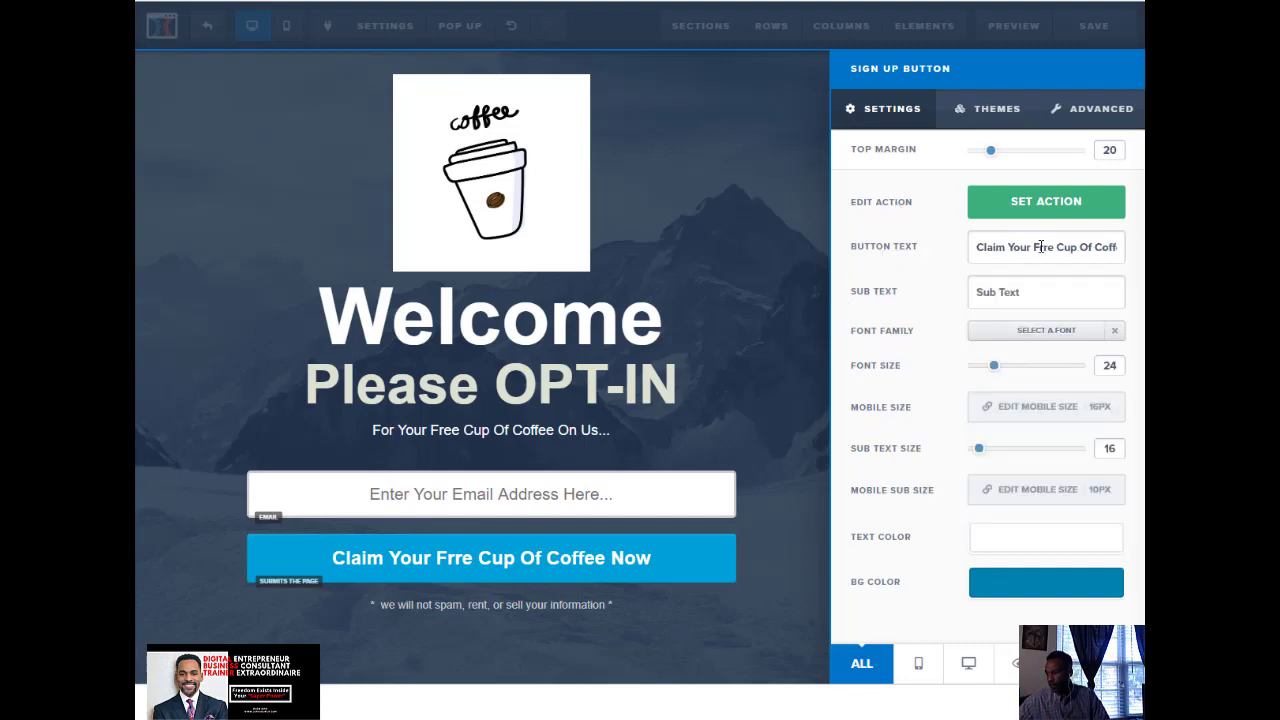
key("End")
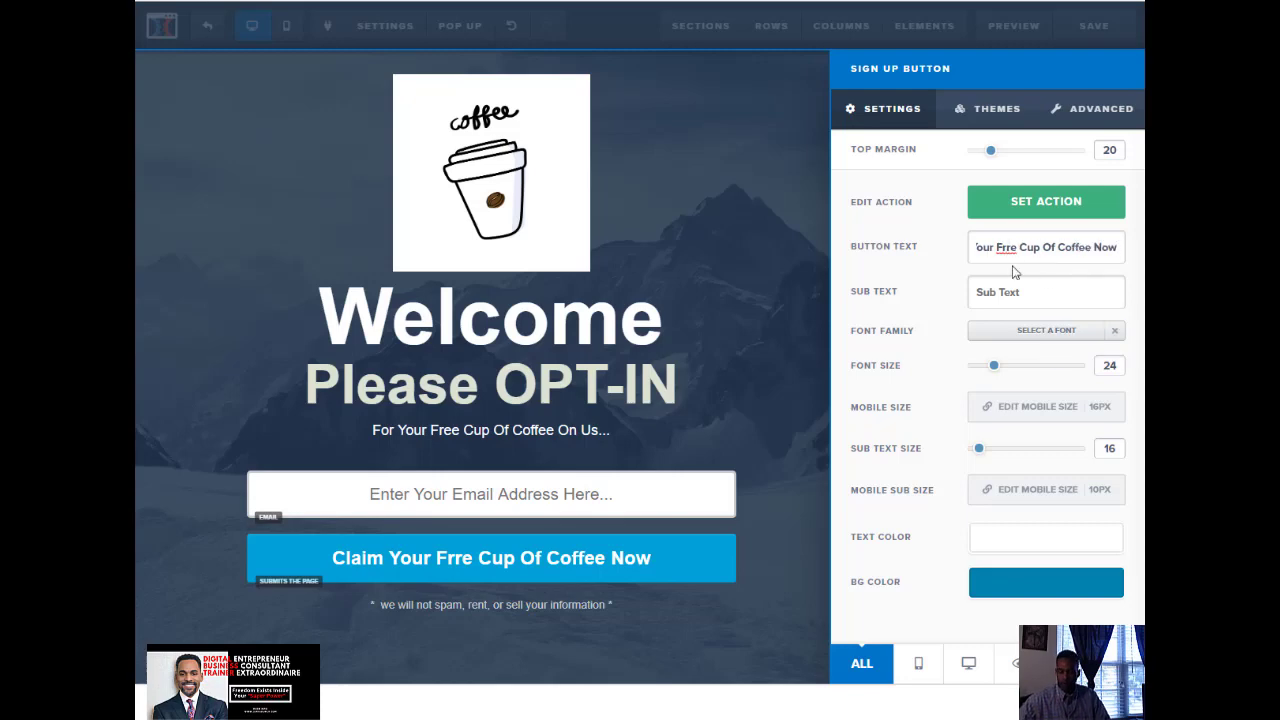
key("BackSpace")
type("e")
left_click(660, 426)
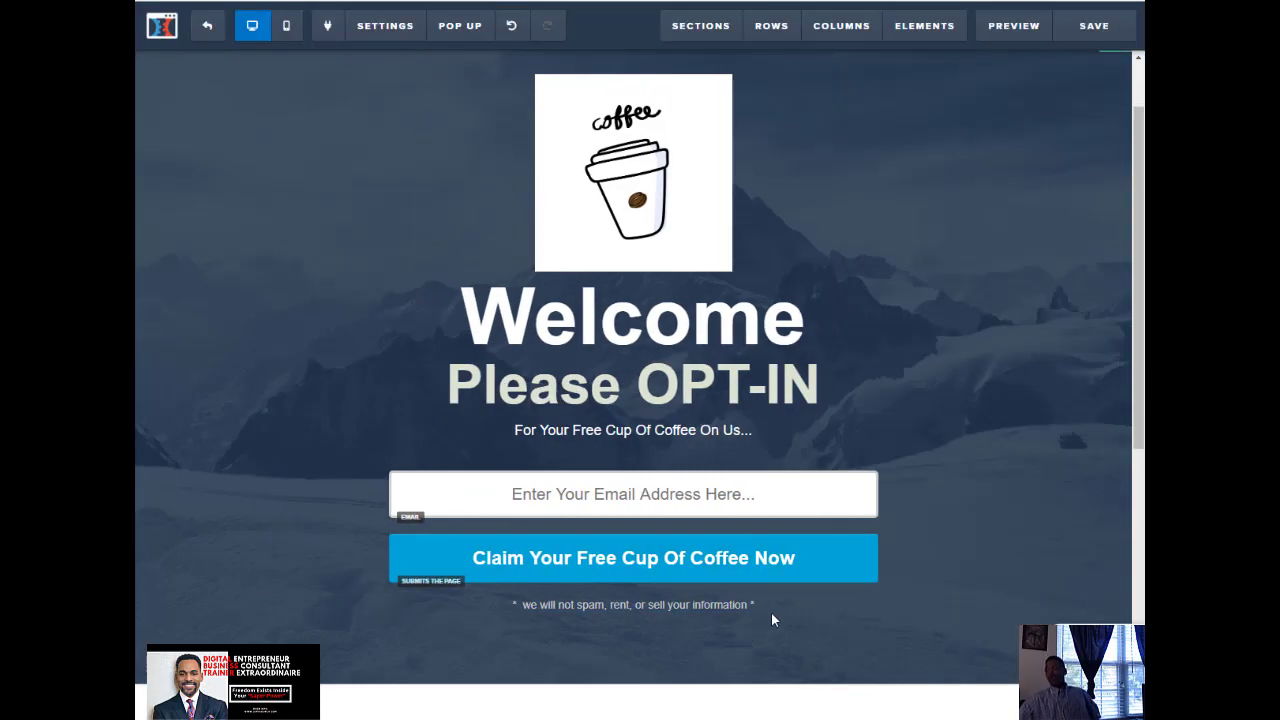
Step: Try green, crimson, yellow, red, teal, white and blue as the sign-up button's background color and settle on a bright green
left_click(826, 576)
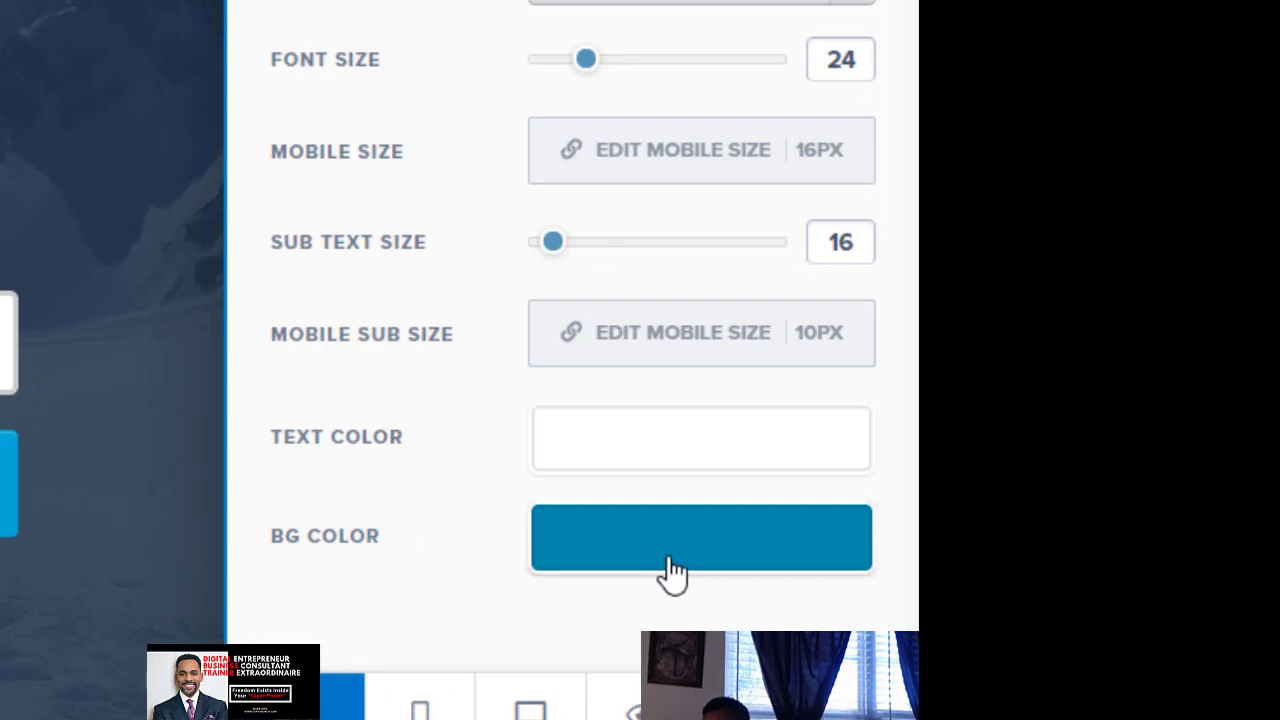
left_click(666, 565)
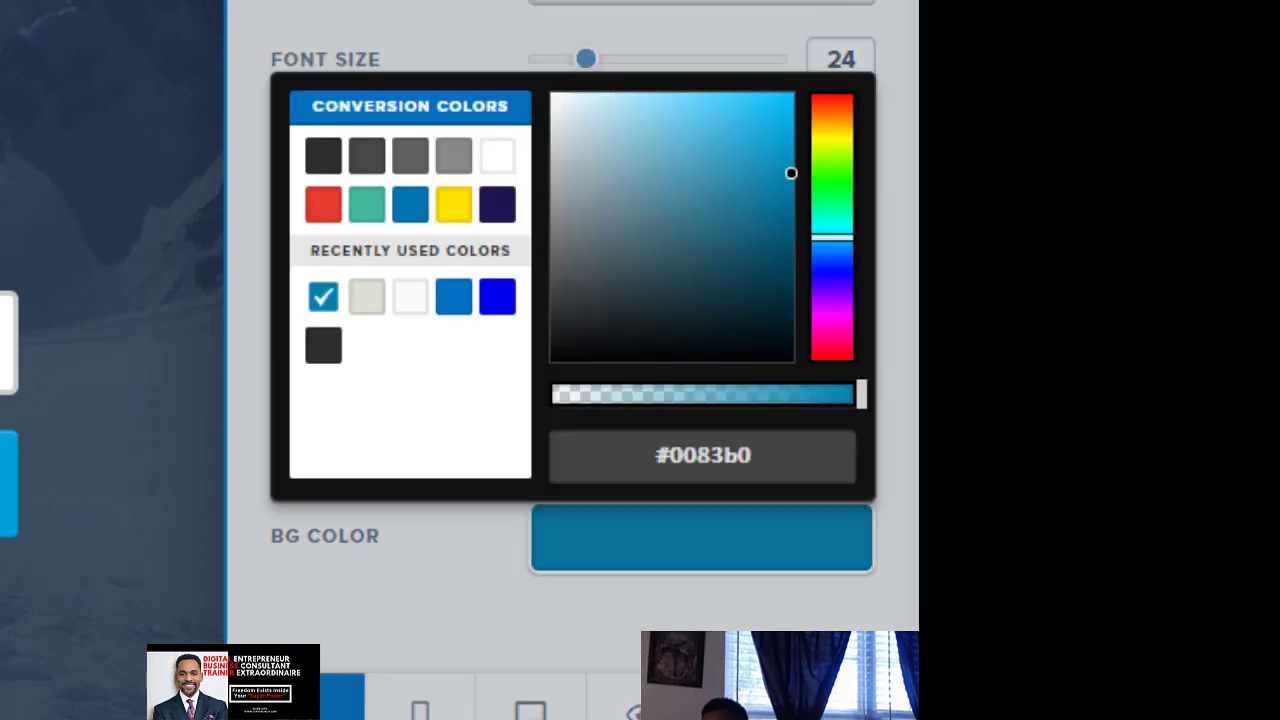
left_click(845, 170)
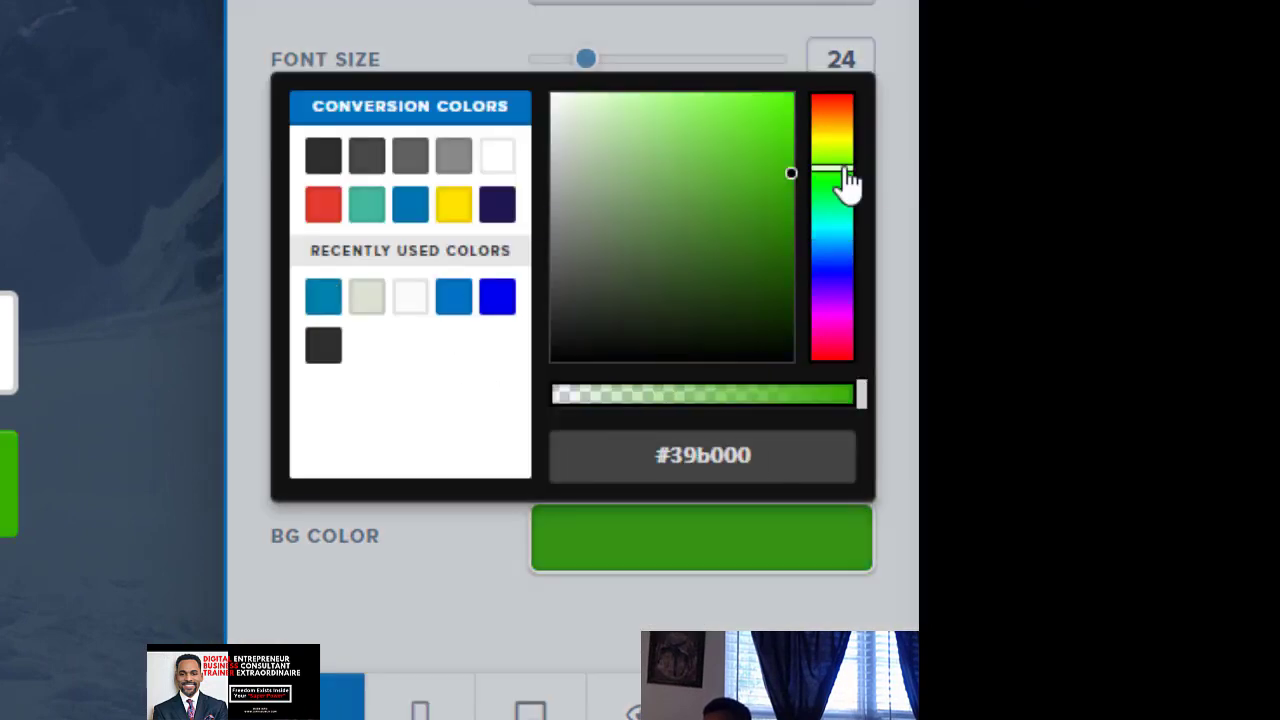
left_click(840, 255)
left_click(840, 345)
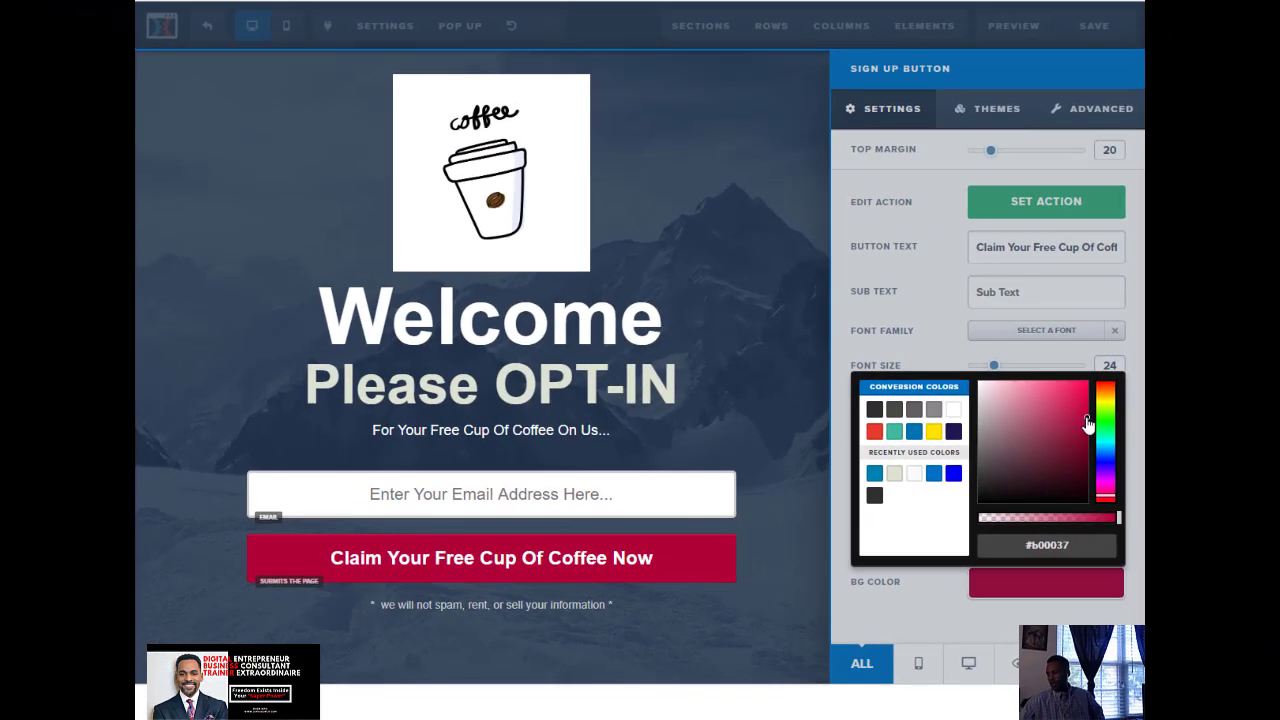
left_click(1196, 406)
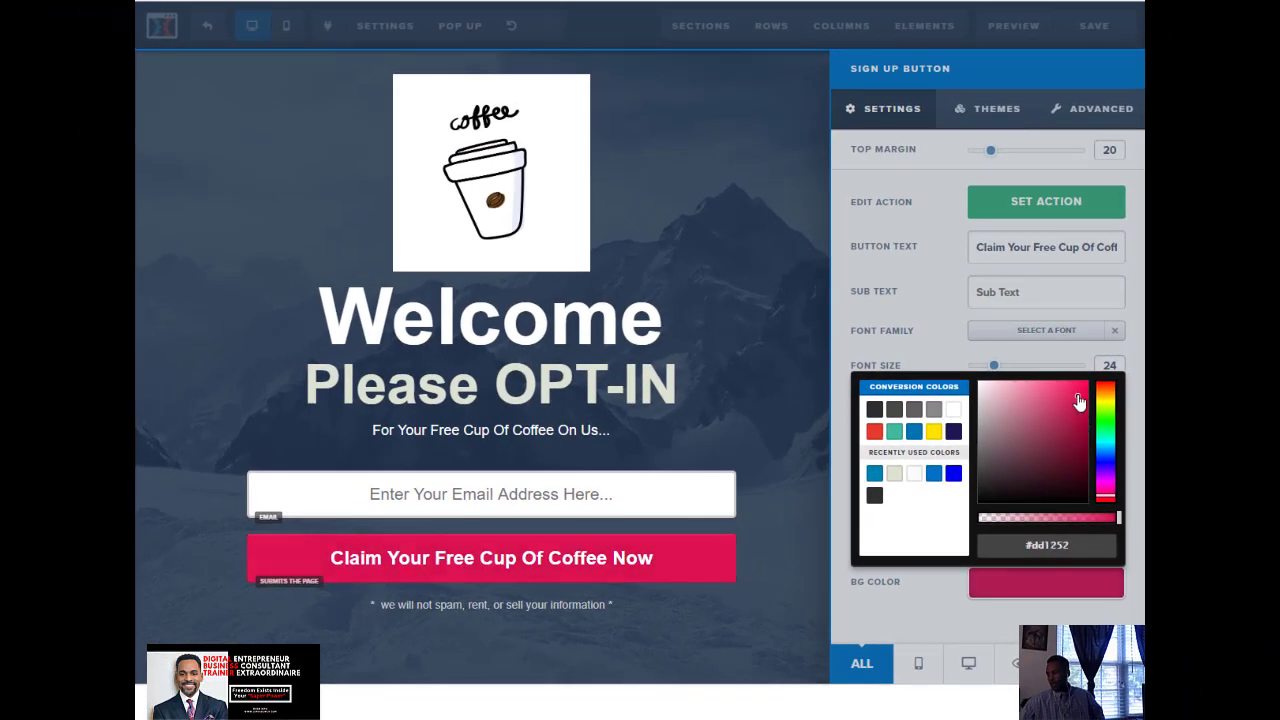
left_click(934, 431)
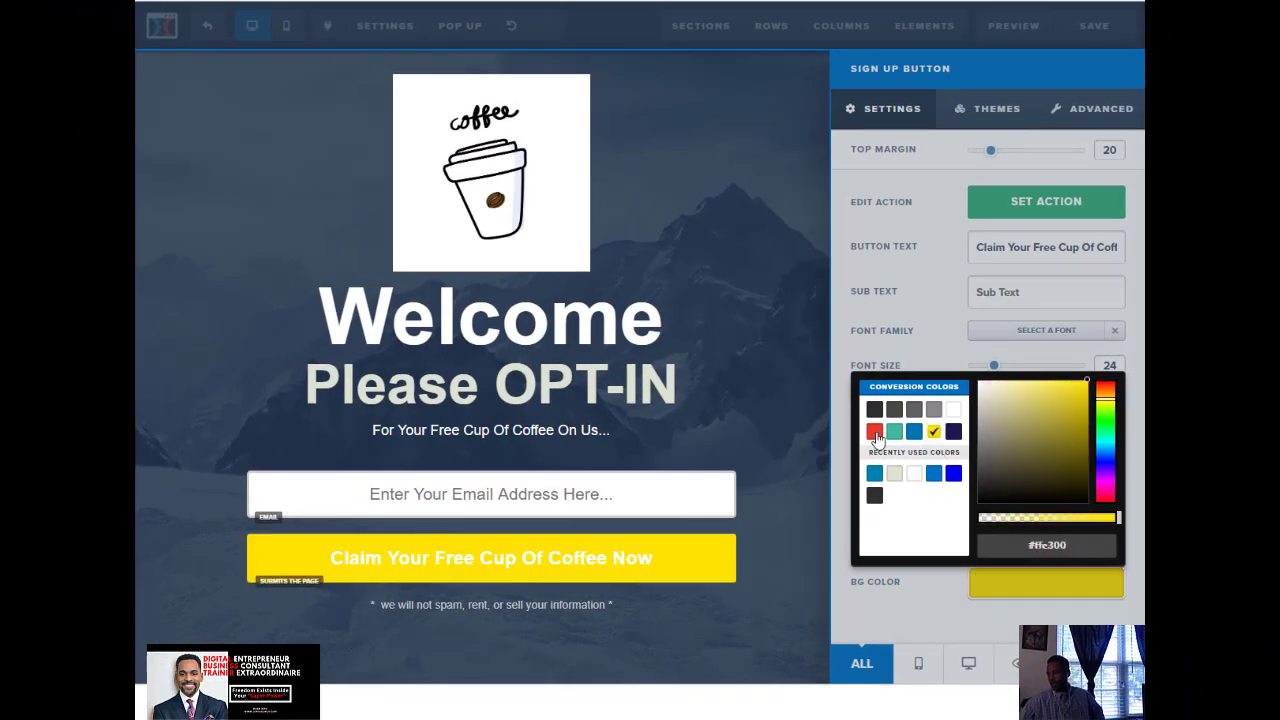
left_click(874, 431)
left_click(894, 431)
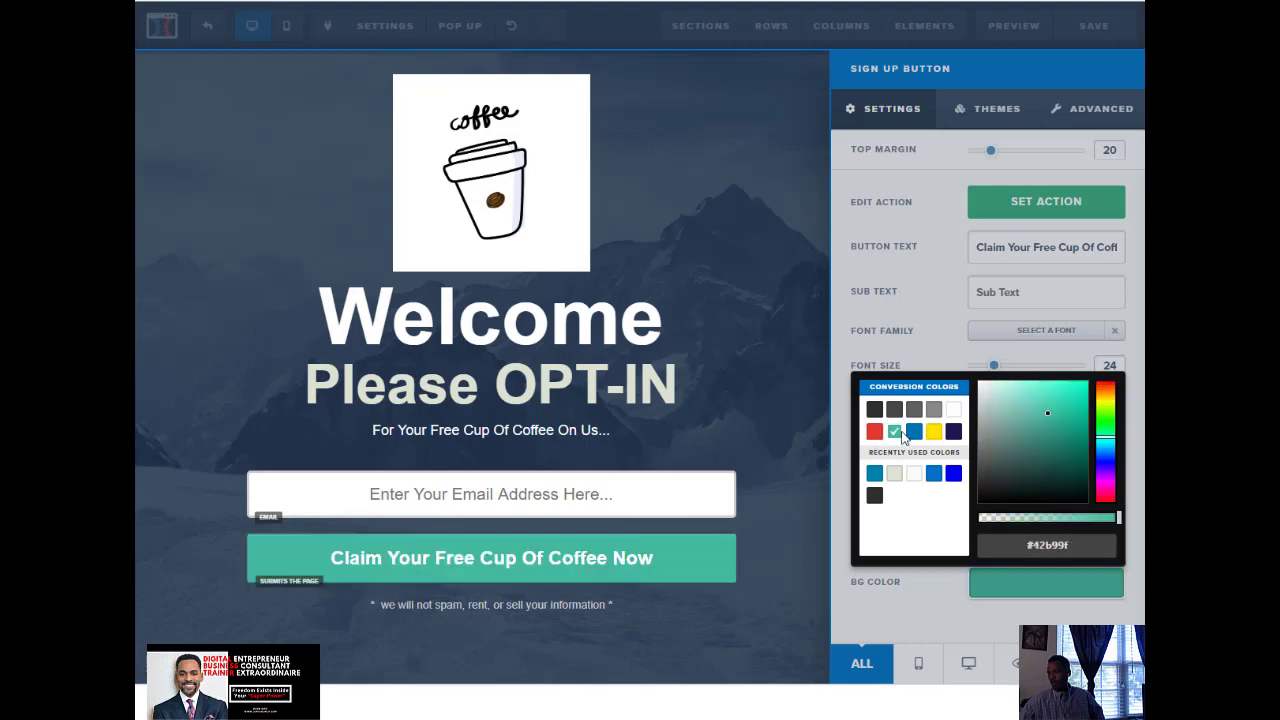
left_click(953, 409)
left_click(934, 473)
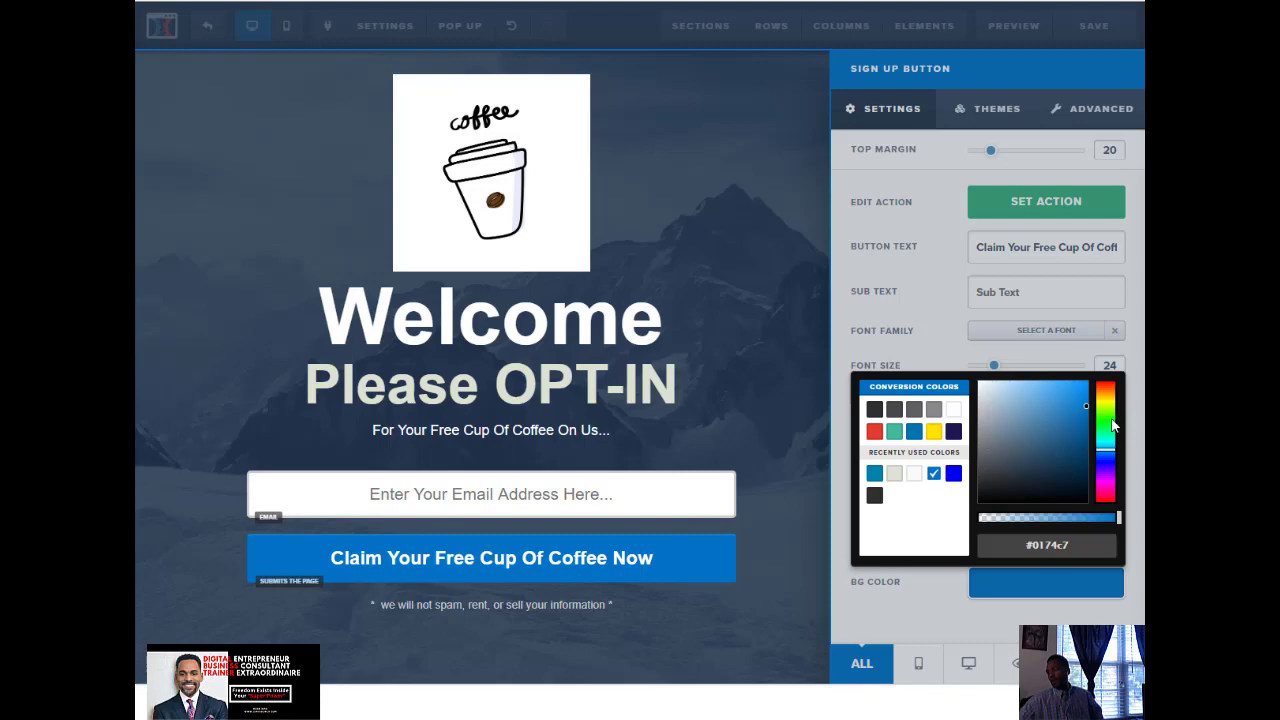
left_click(1111, 421)
left_click(803, 578)
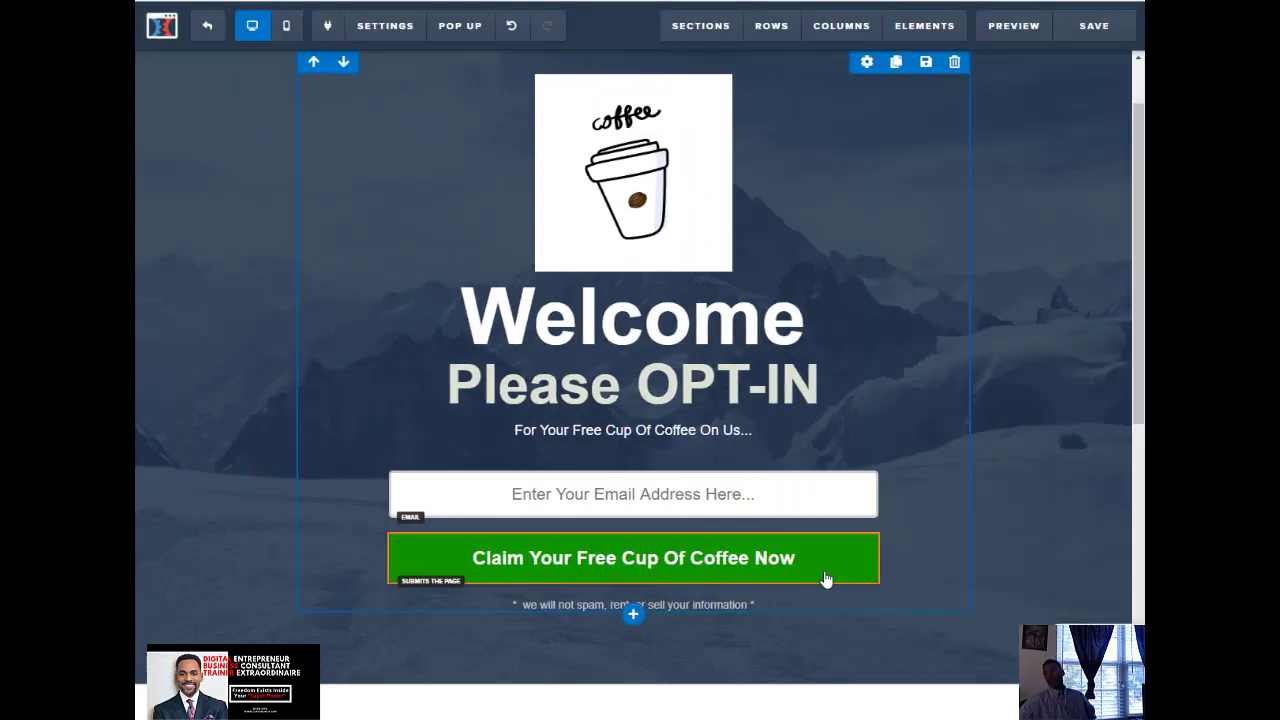
Step: Review the customized opt-in page from the coffee logo down to the area below the disclaimer line
scroll(931, 545, "down", 3)
scroll(931, 545, "up", 3)
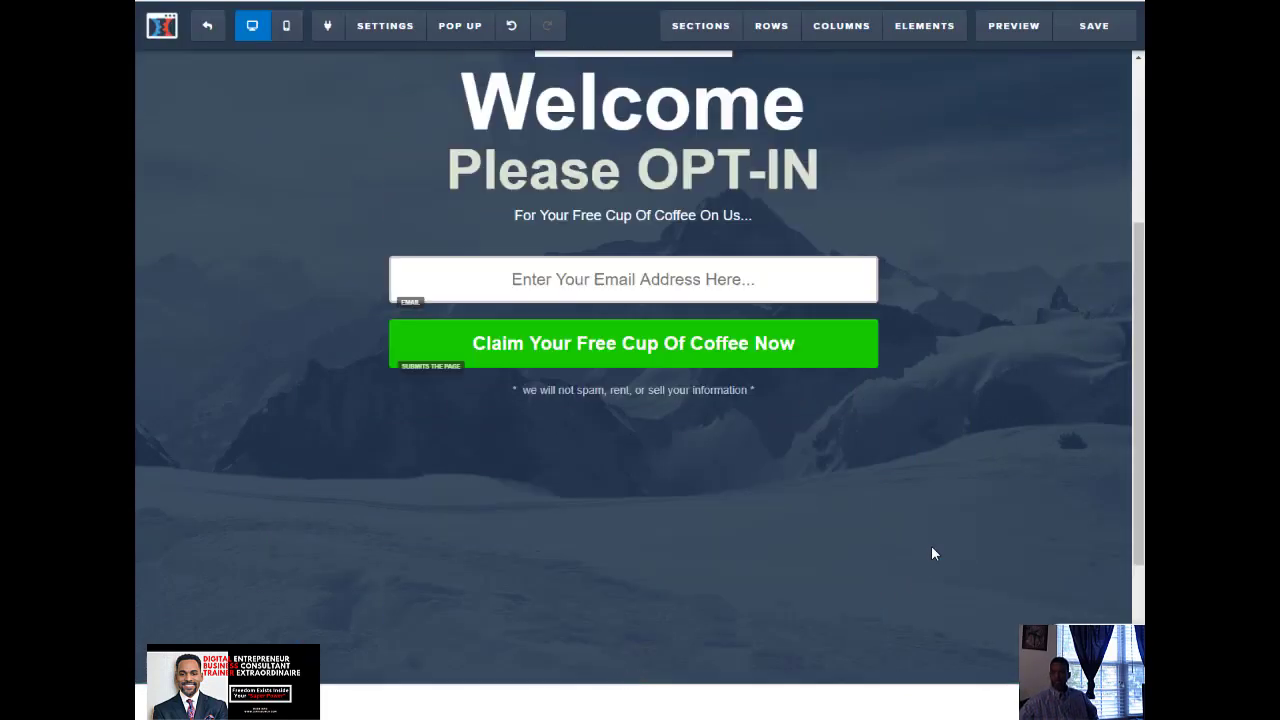
scroll(931, 545, "down", 1)
scroll(907, 551, "up", 1)
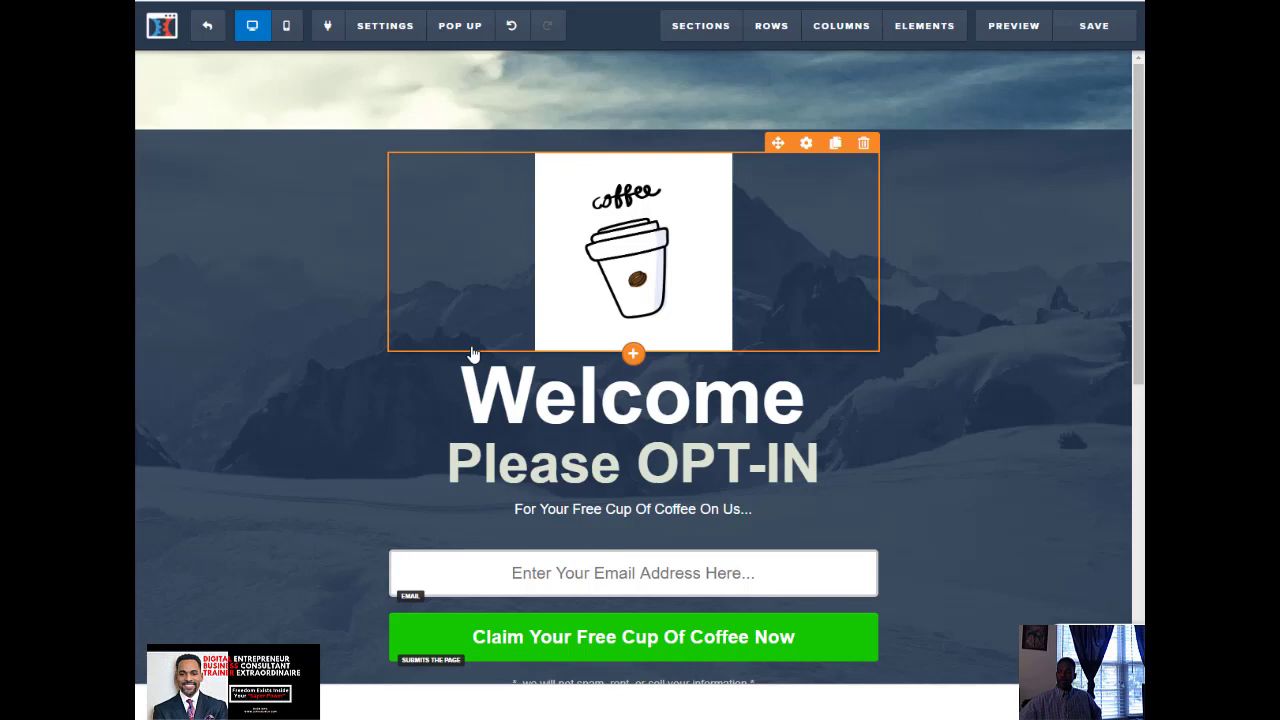
scroll(689, 565, "down", 3)
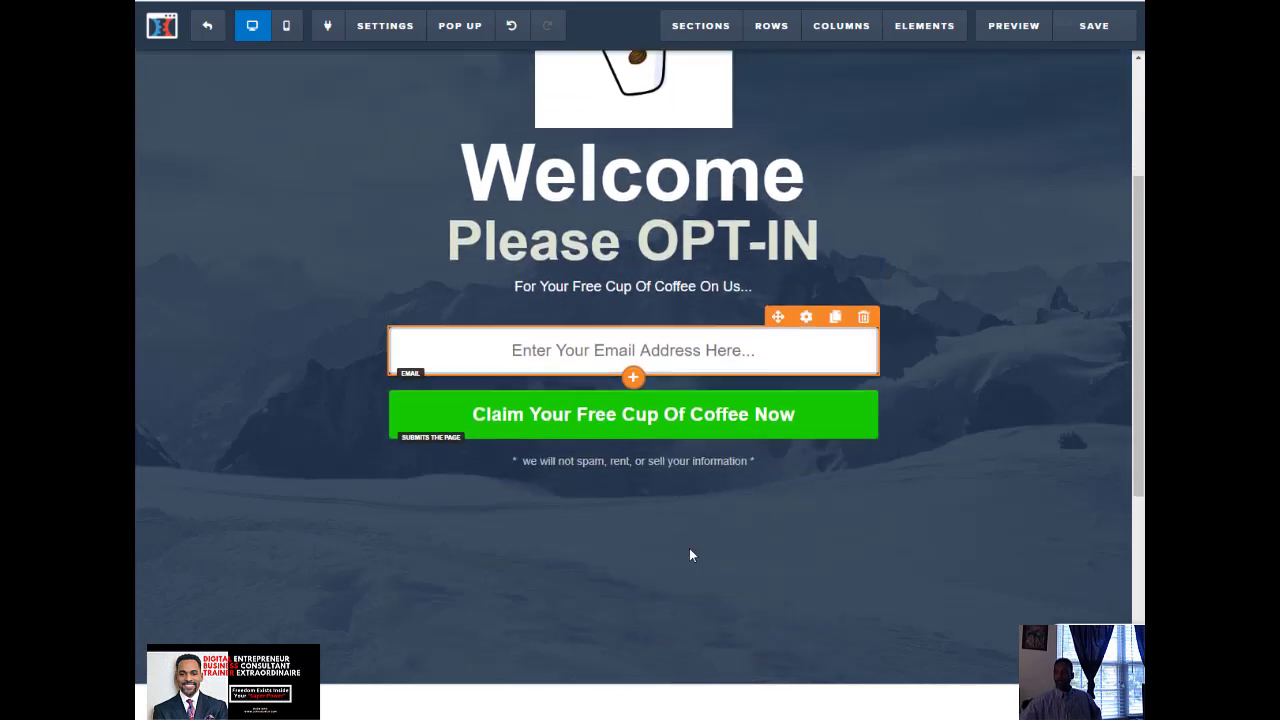
scroll(689, 436, "down", 2)
scroll(654, 466, "up", 5)
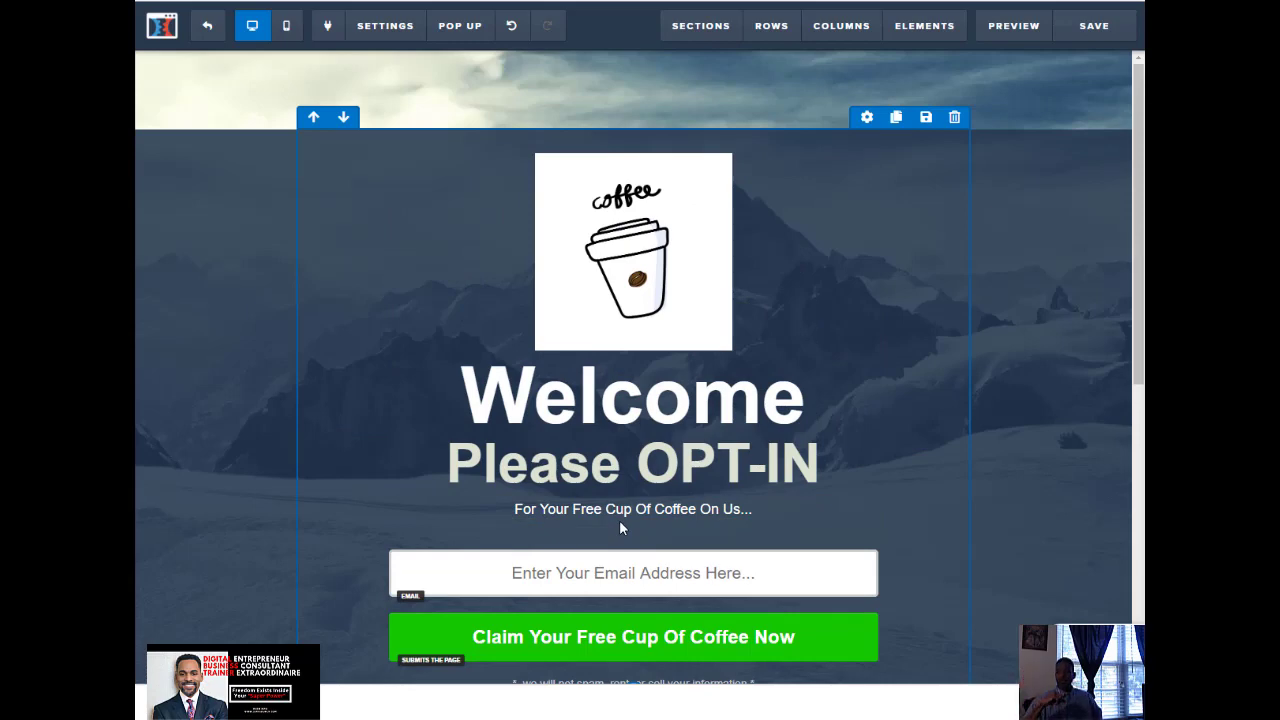
scroll(620, 528, "down", 3)
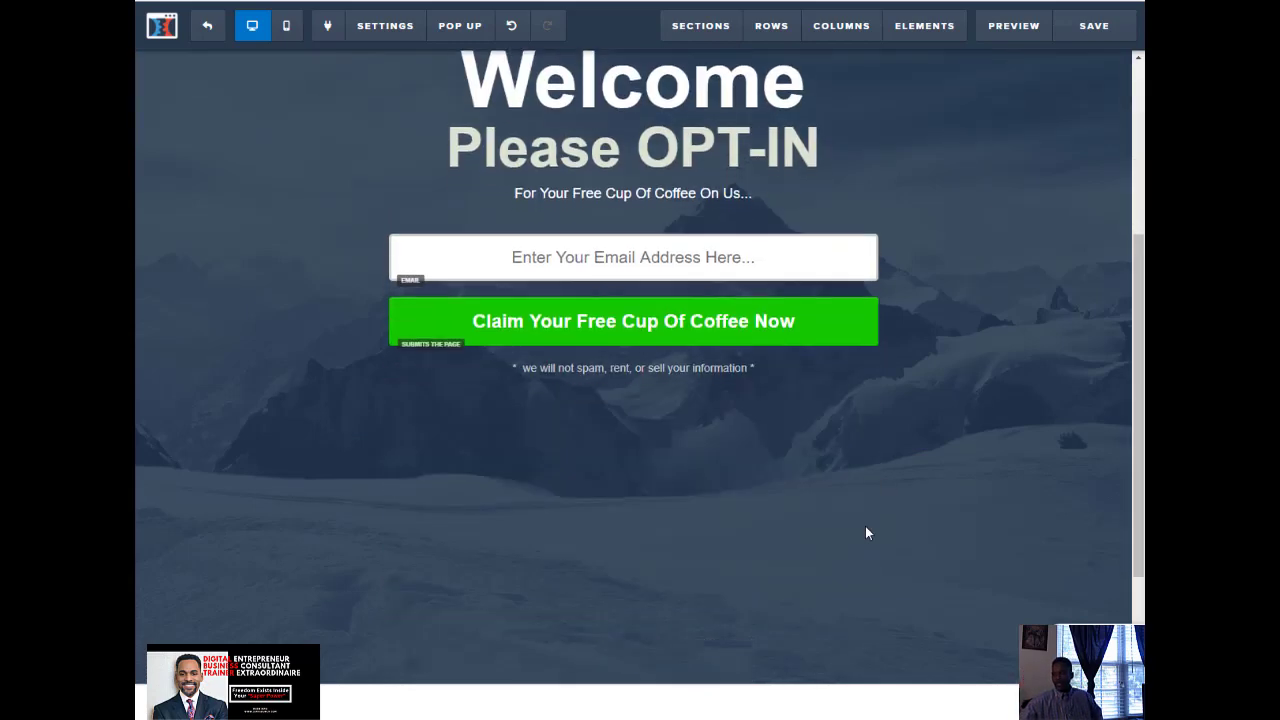
scroll(866, 533, "down", 2)
scroll(860, 537, "up", 5)
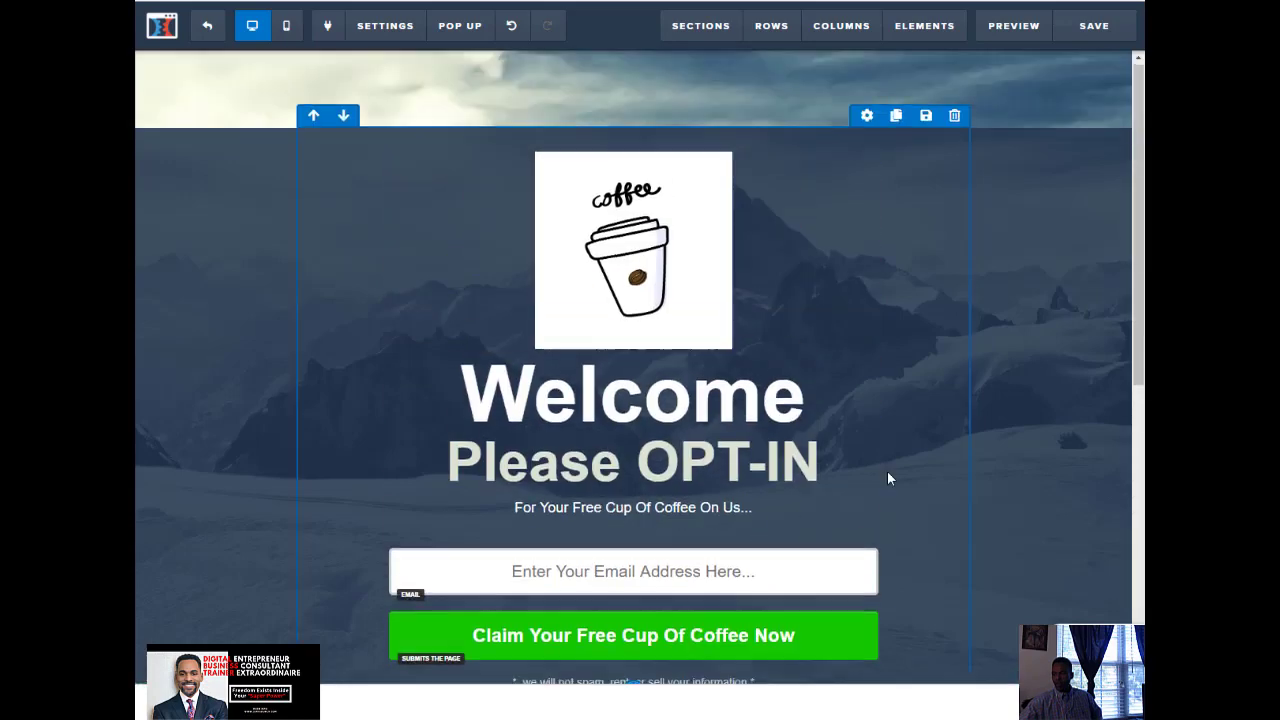
scroll(636, 516, "down", 3)
scroll(918, 340, "up", 3)
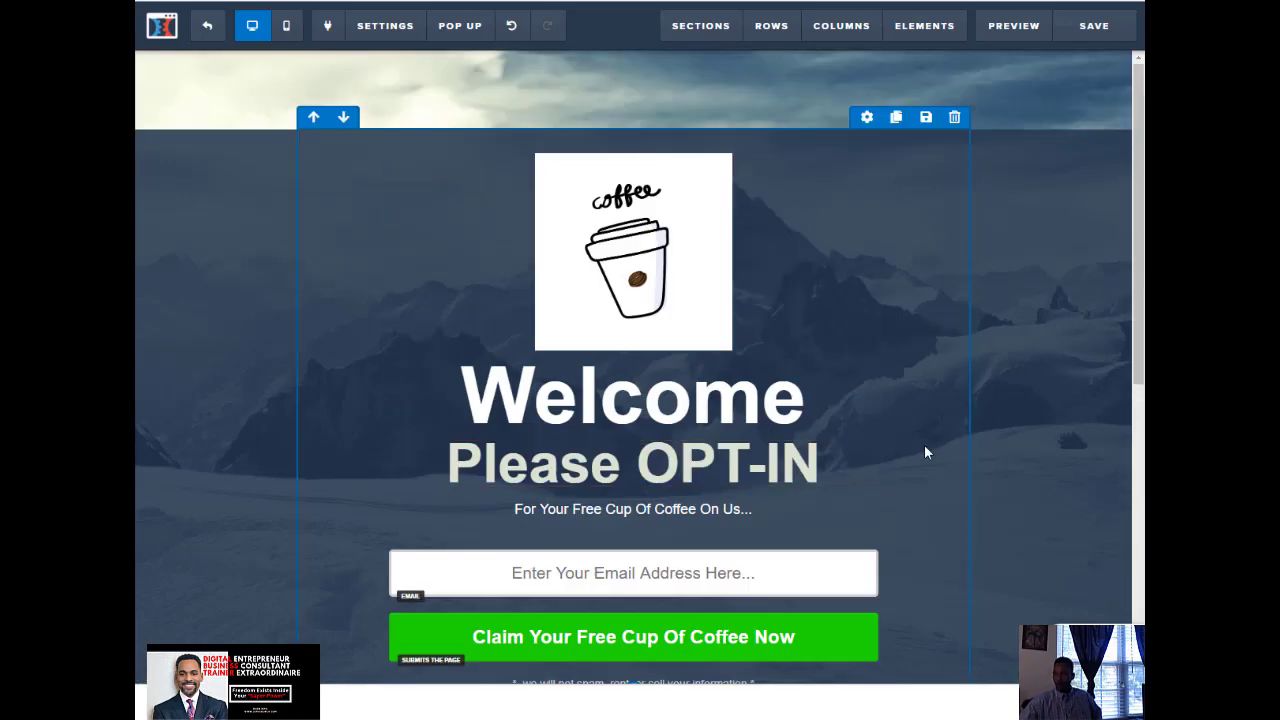
scroll(671, 509, "down", 3)
scroll(680, 420, "up", 3)
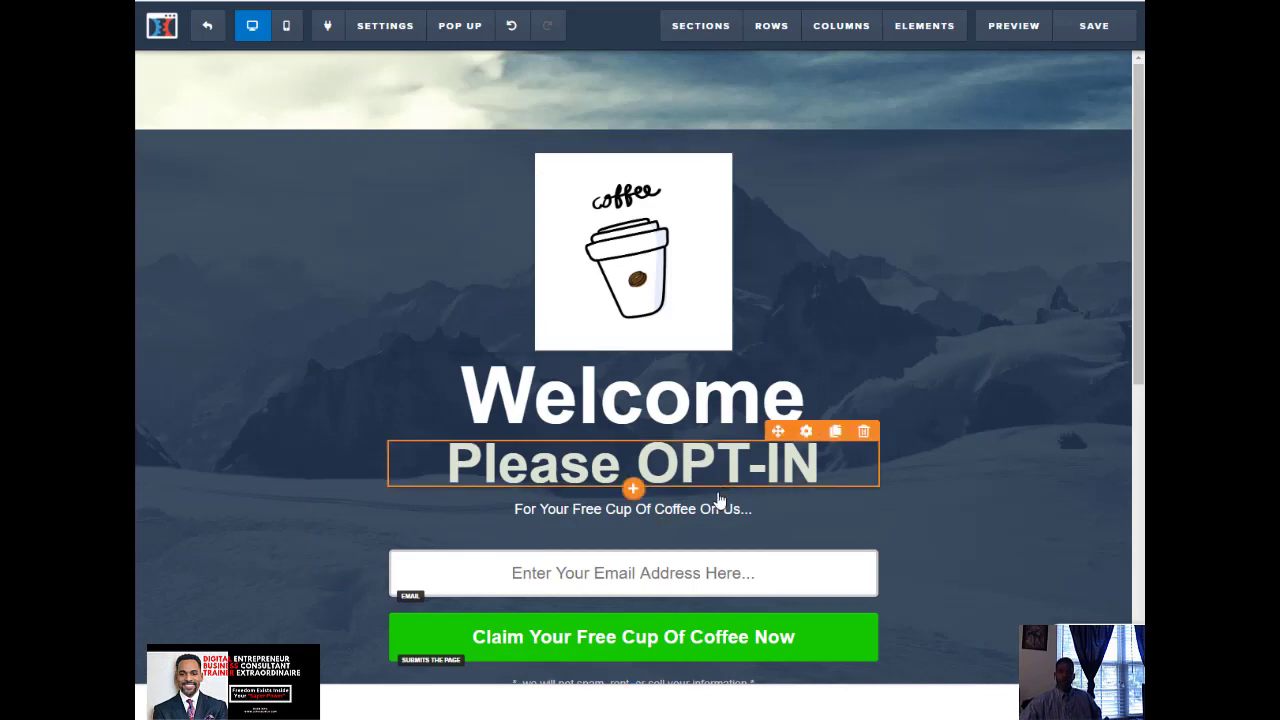
scroll(718, 495, "down", 2)
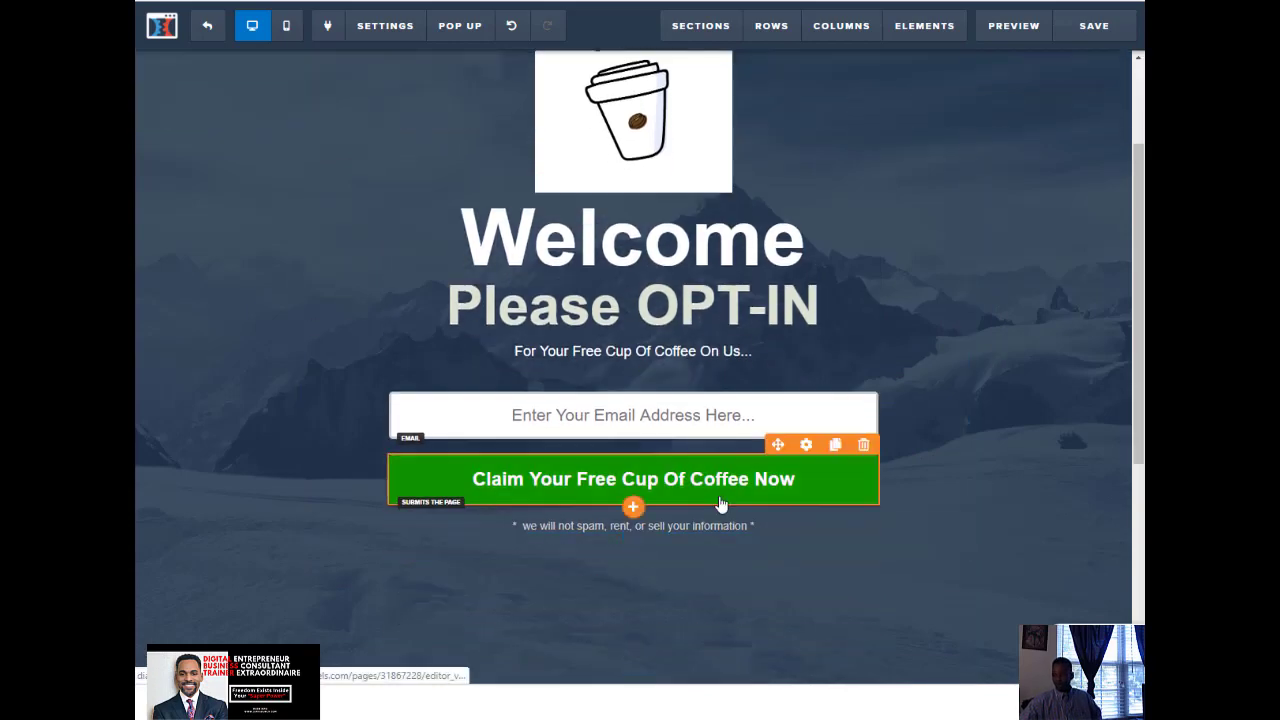
scroll(720, 500, "up", 1)
scroll(718, 495, "up", 1)
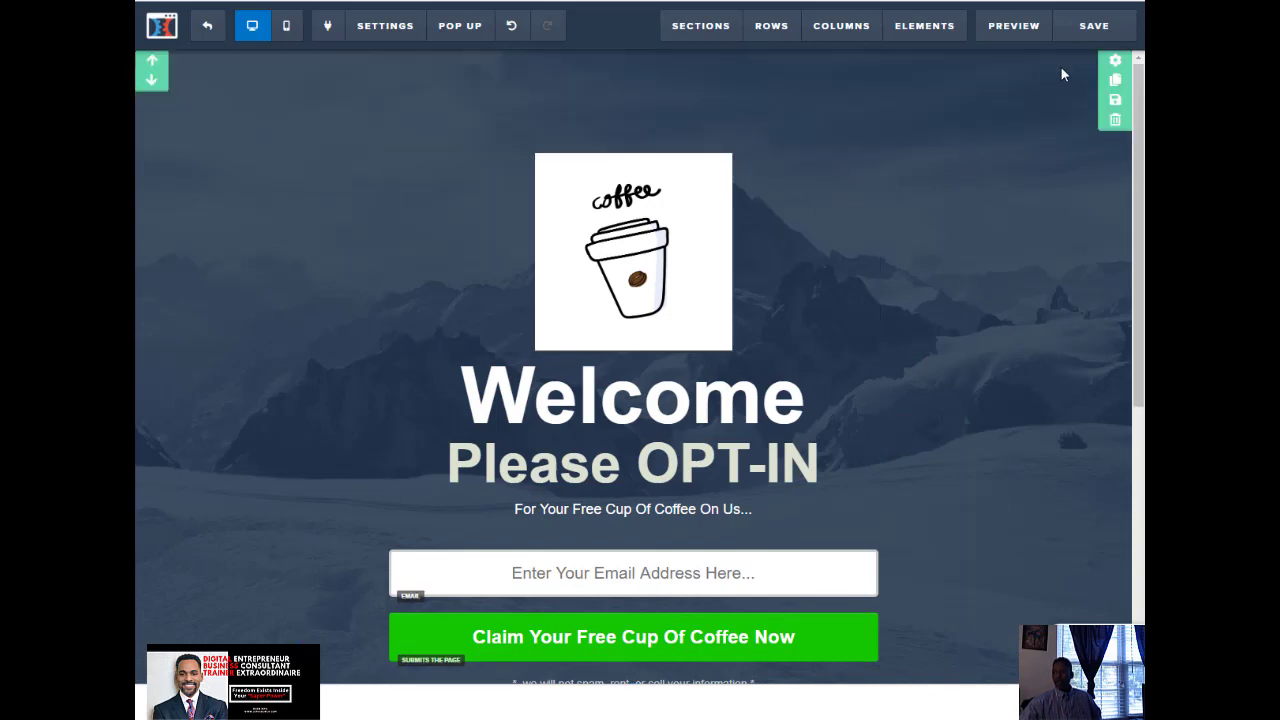
scroll(991, 300, "down", 3)
scroll(991, 314, "up", 3)
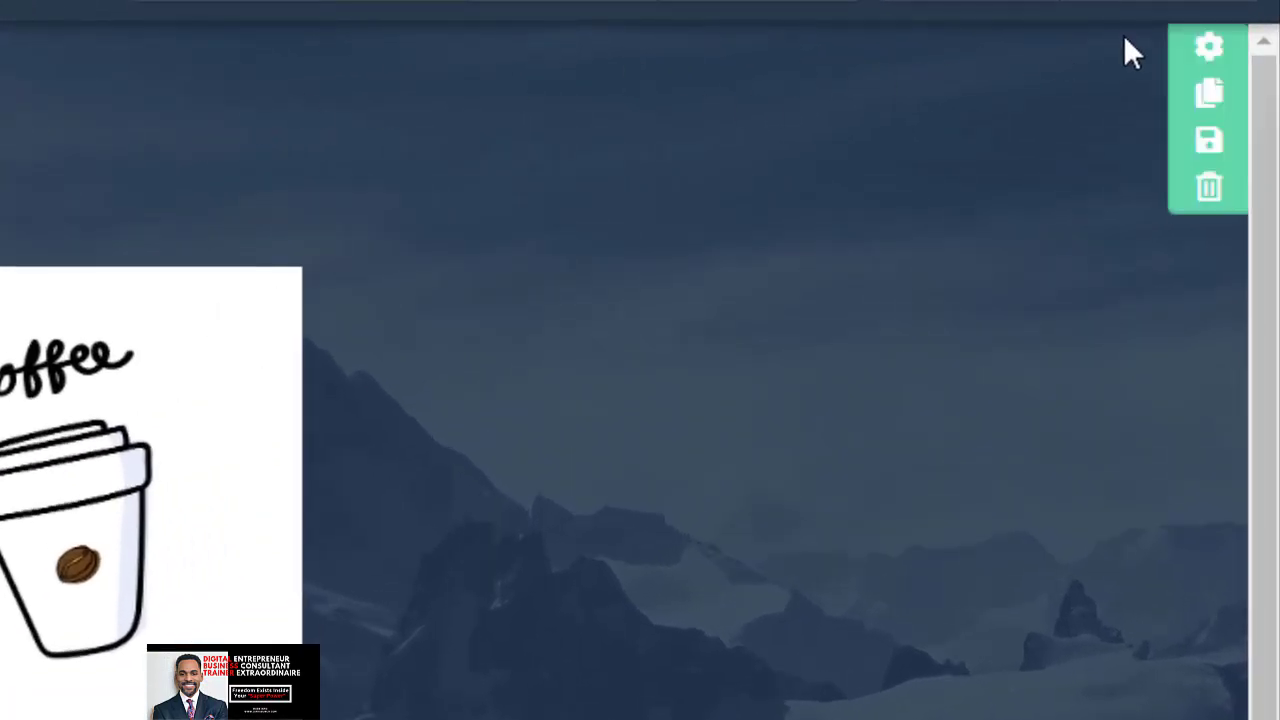
Step: Search Pixabay for "coffee cup" images to use as the page's background image
left_click(1210, 48)
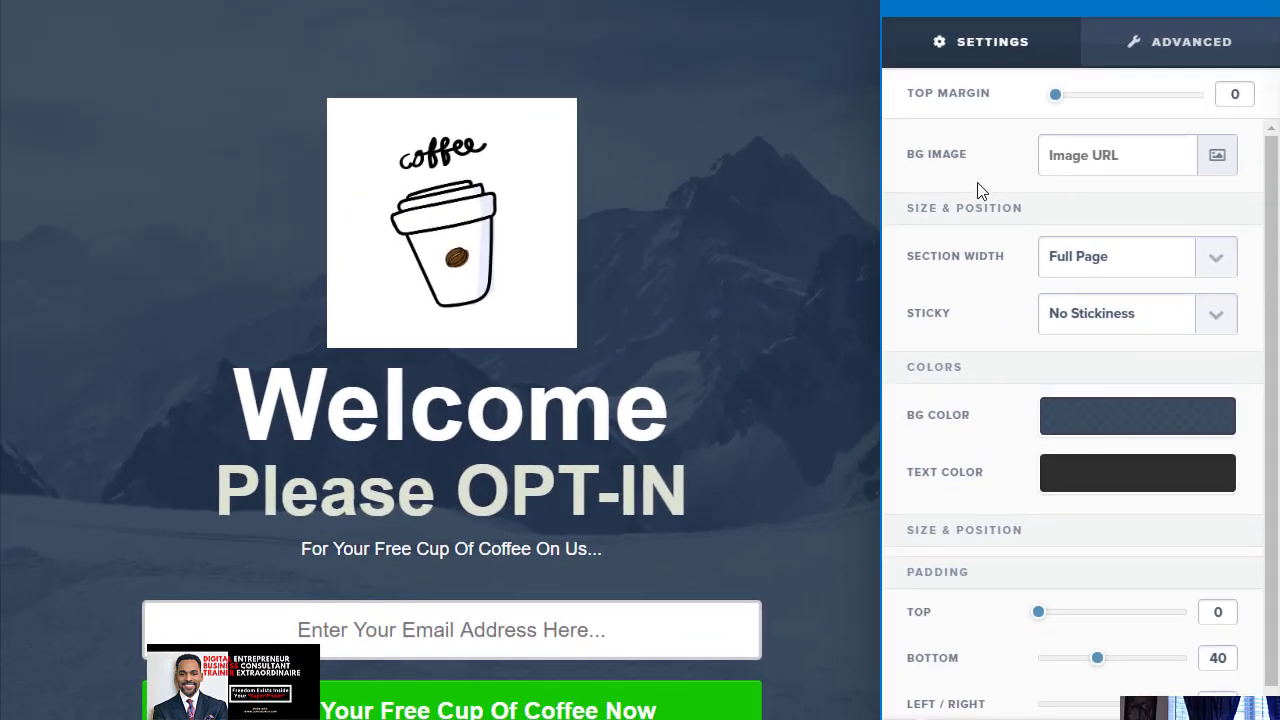
left_click(731, 30)
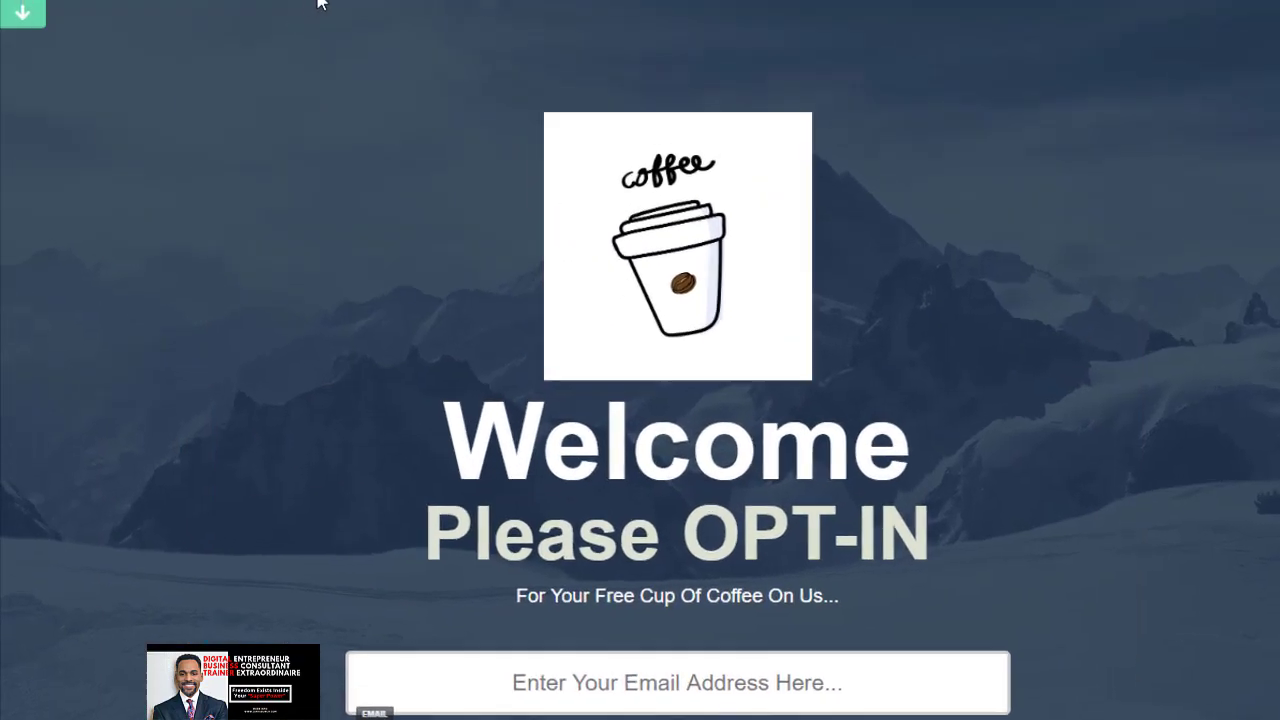
left_click(640, 6)
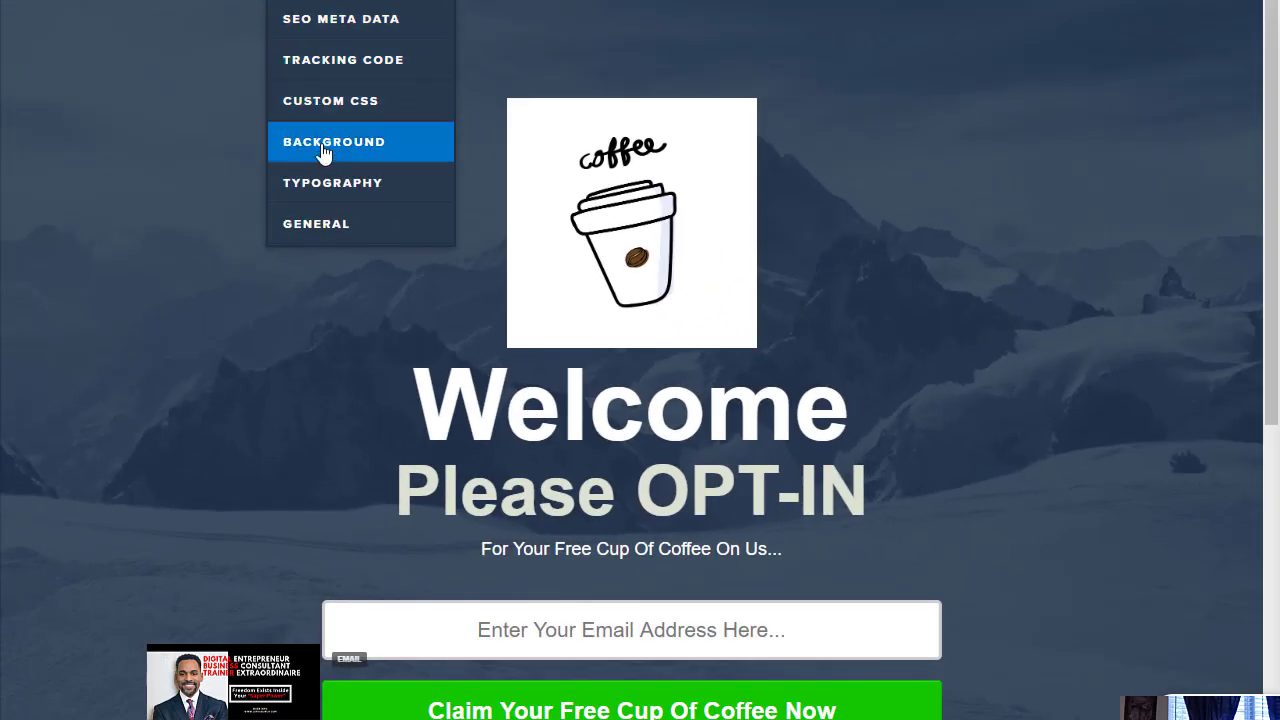
left_click(321, 152)
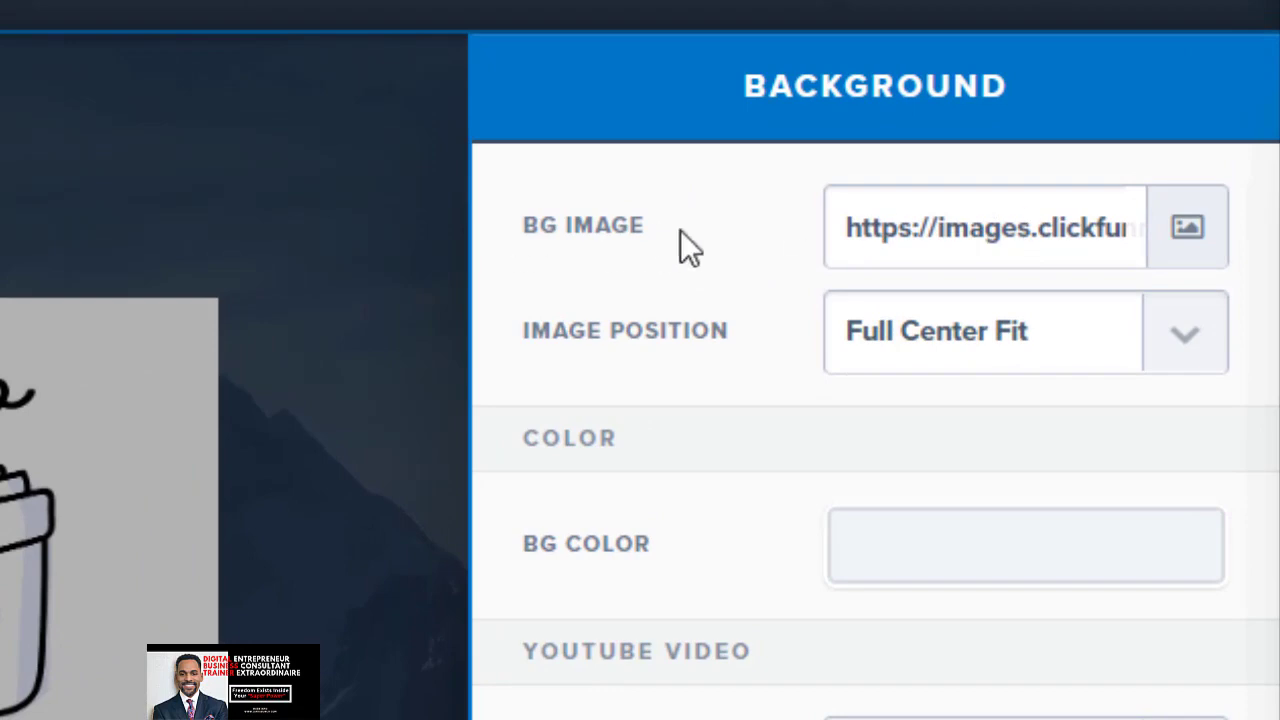
left_click(1180, 235)
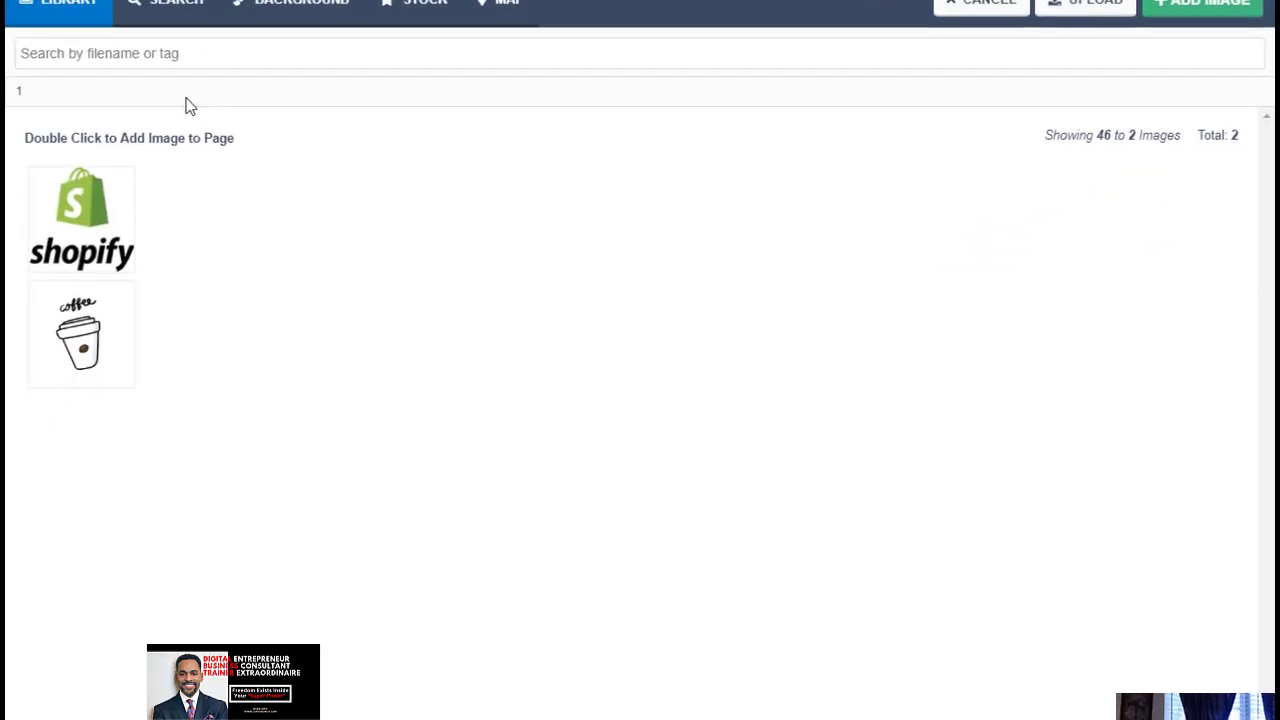
left_click(185, 4)
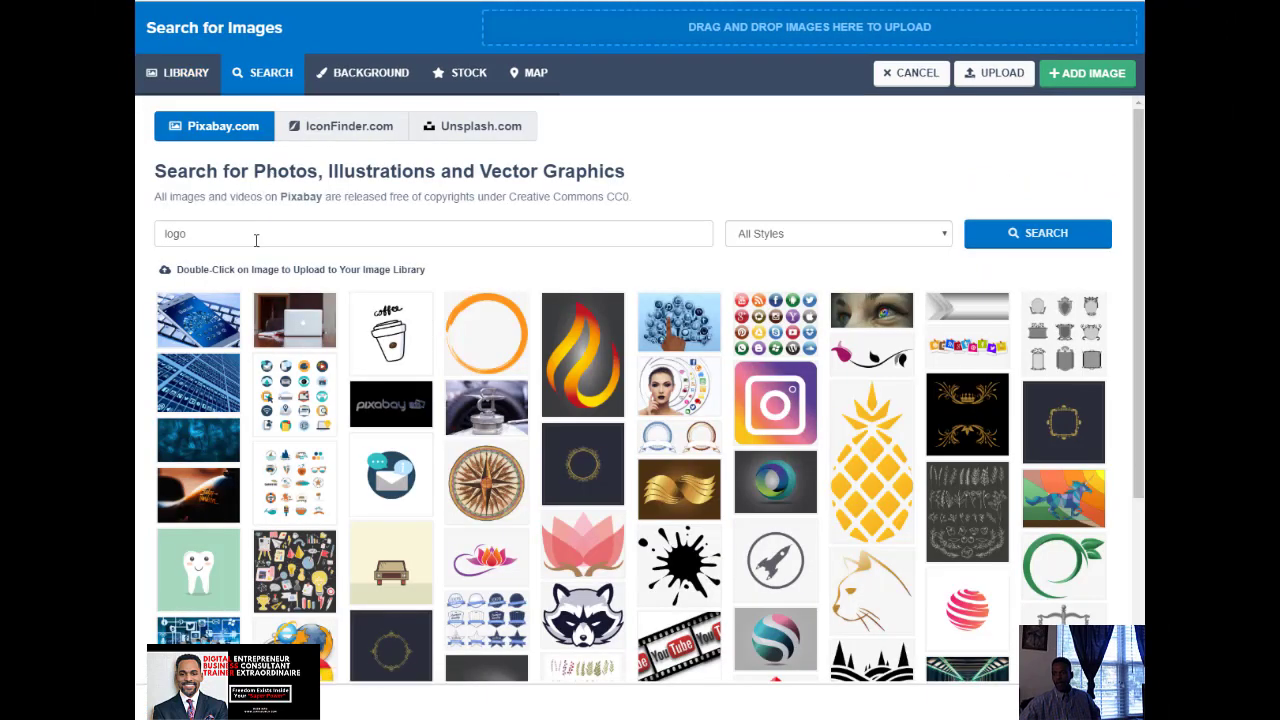
left_click_drag(257, 236, 140, 263)
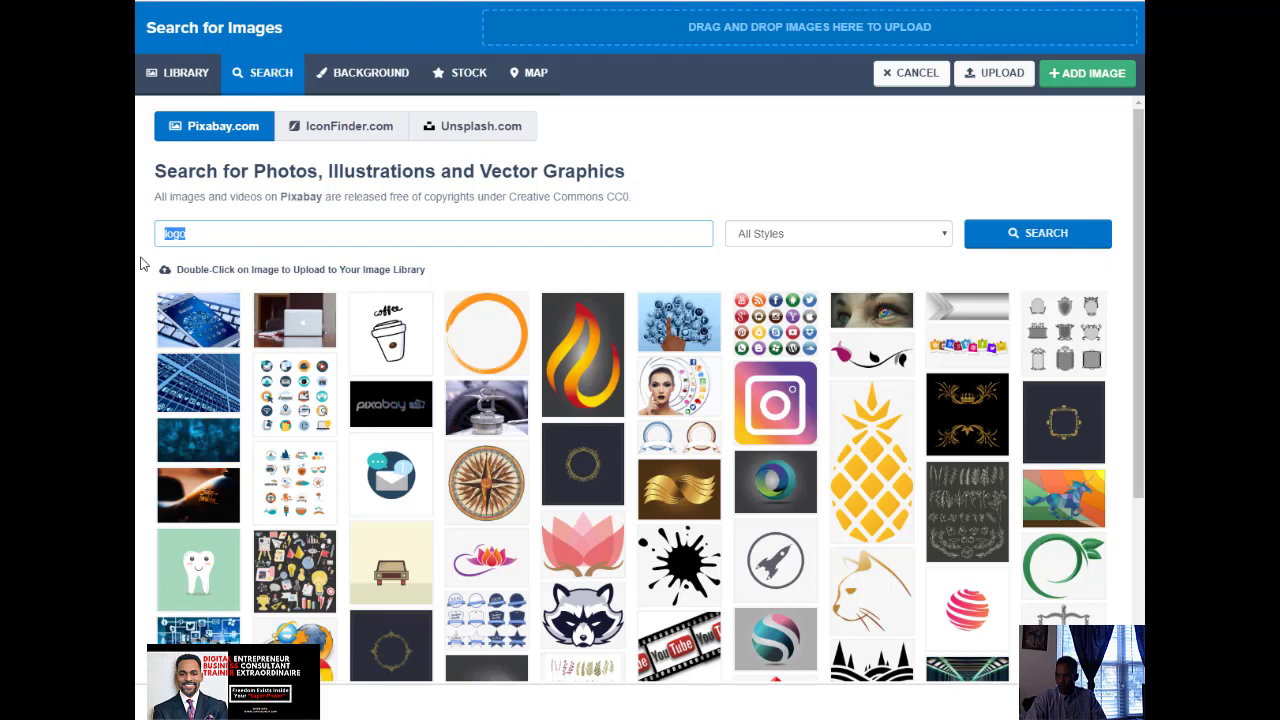
type("c")
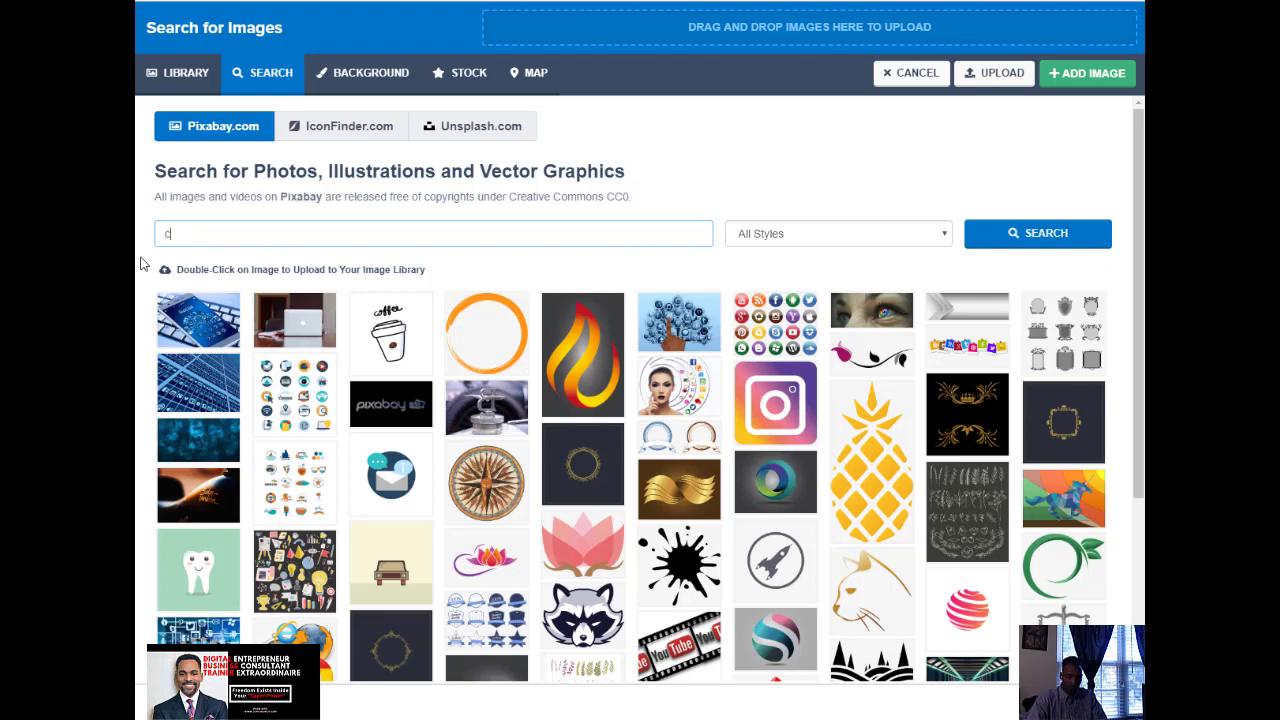
type("offee cup")
key("Return")
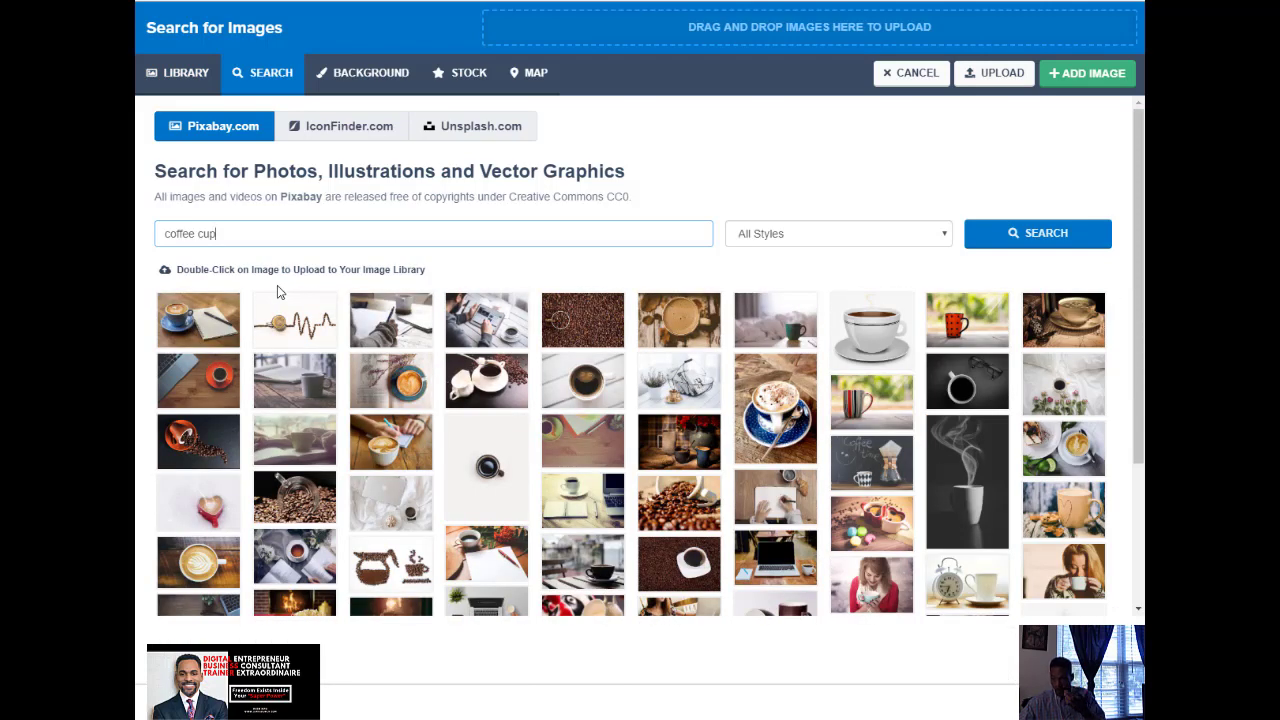
Step: Add the photo of the blue coffee cup beside a notebook to the library and set it as the page background
double_click(190, 332)
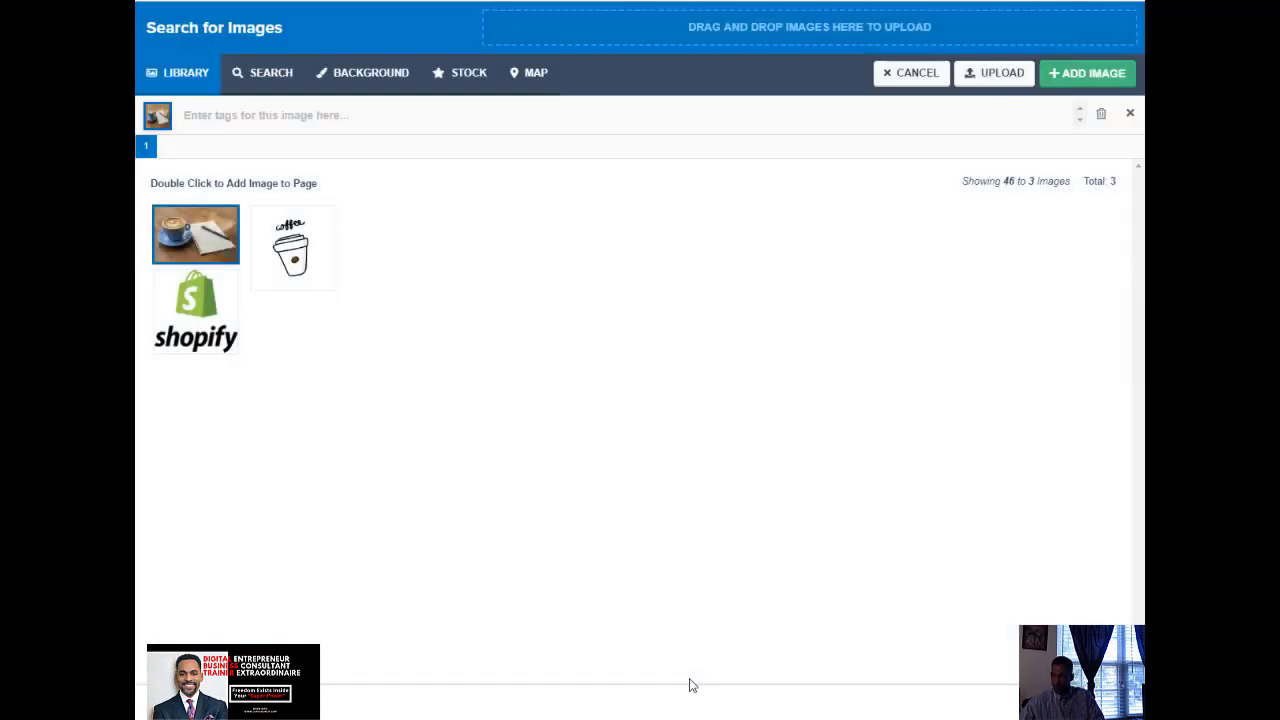
double_click(215, 237)
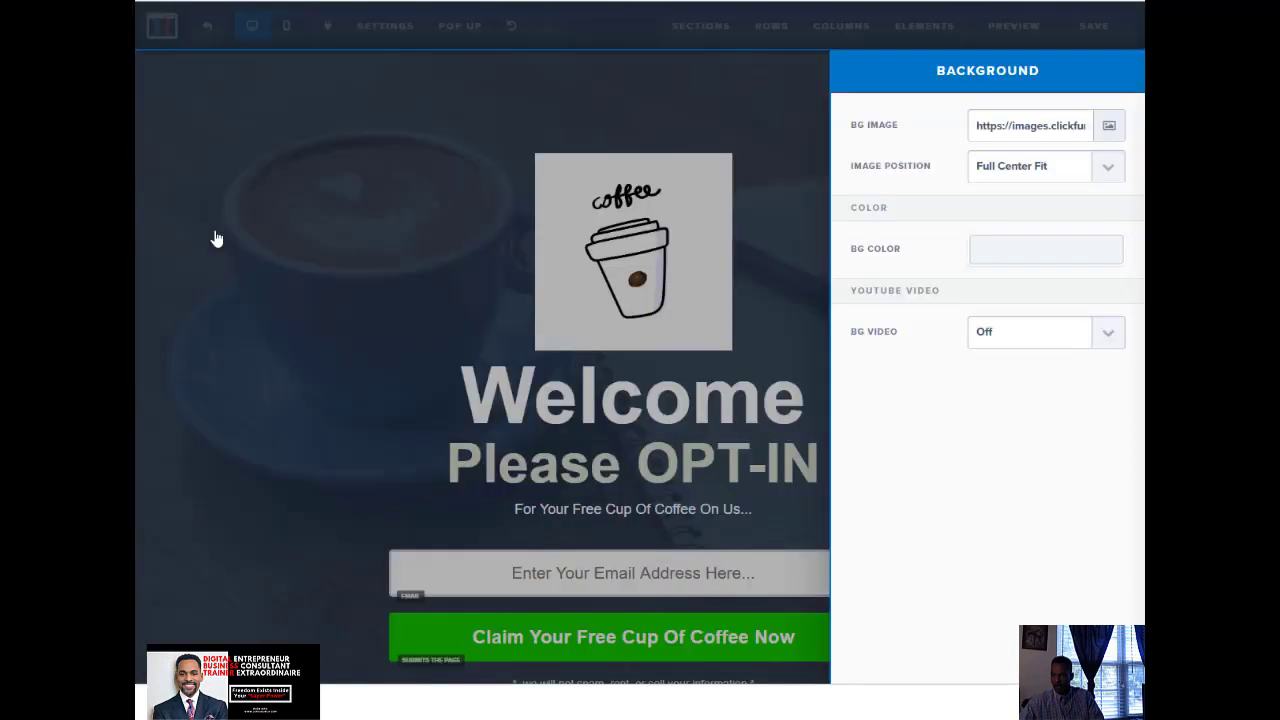
left_click(326, 315)
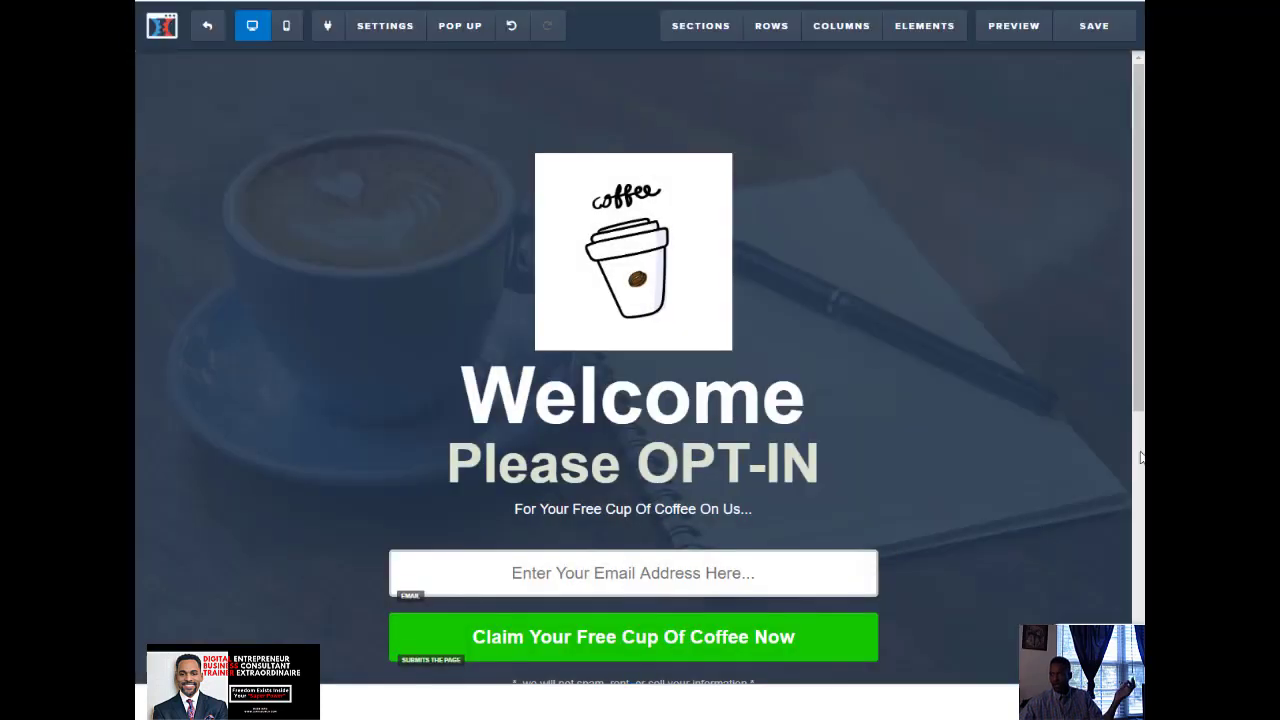
Step: Review the opt-in page over its new background photo, from the logo down to the area below the disclaimer
scroll(940, 400, "down", 5)
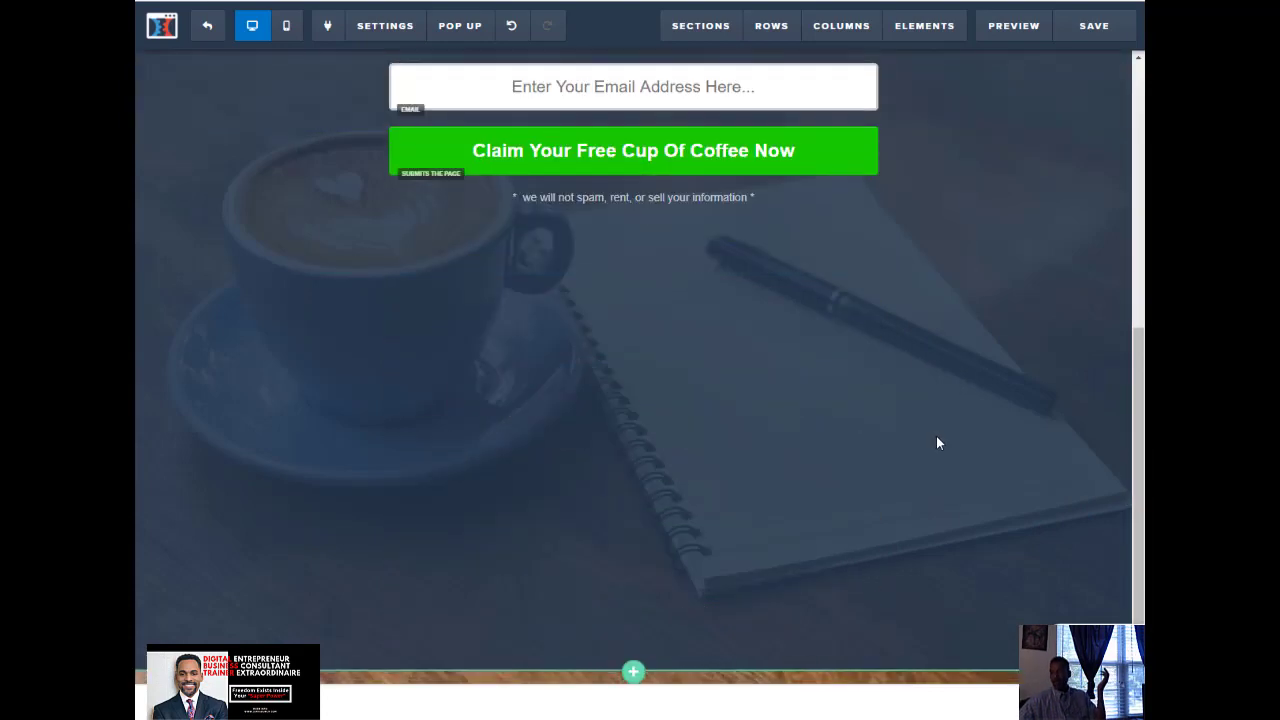
scroll(938, 443, "up", 5)
scroll(920, 470, "down", 4)
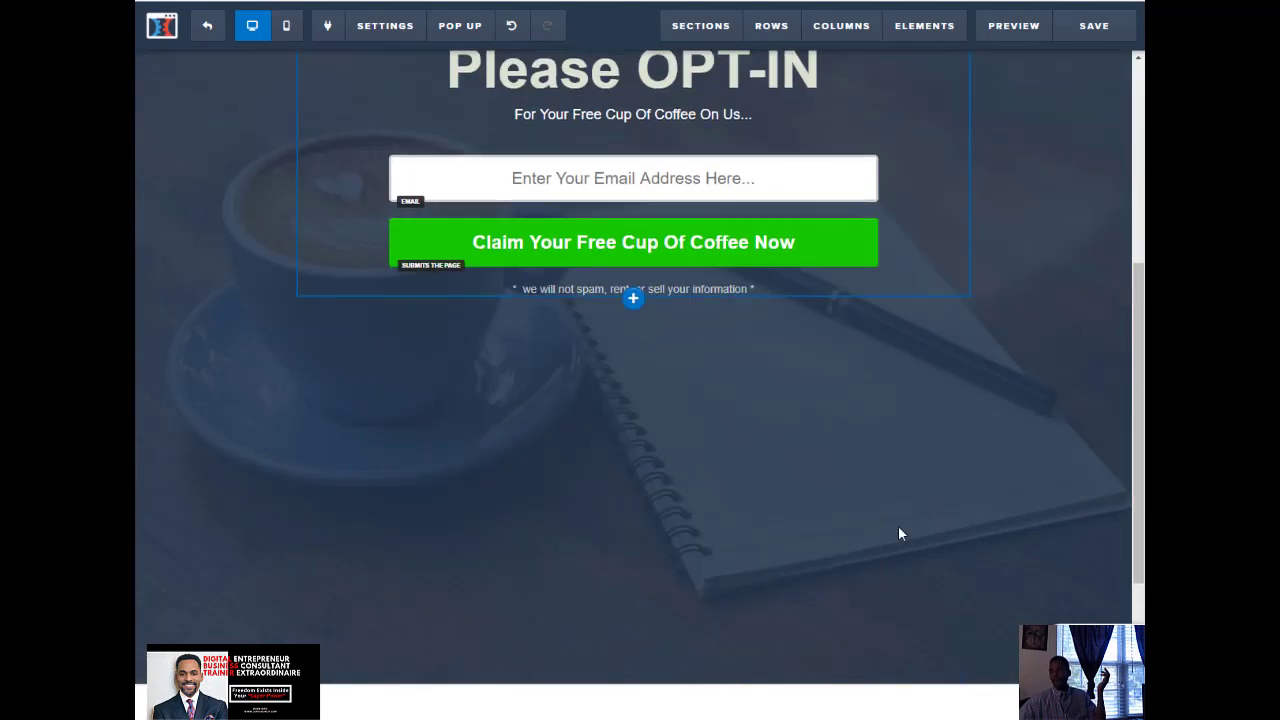
scroll(899, 528, "up", 4)
scroll(903, 525, "down", 3)
scroll(900, 569, "up", 3)
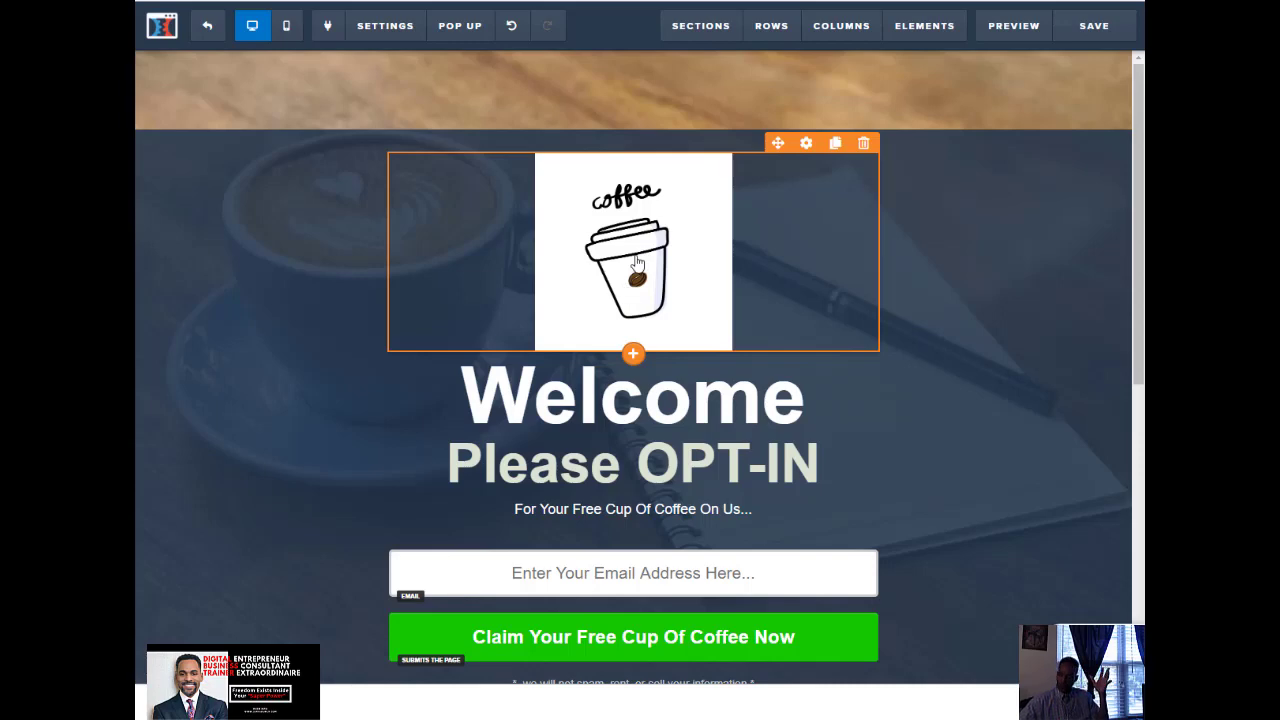
Step: Search Pixabay for "vector coffee cup" to find a replacement for the logo image
left_click(671, 251)
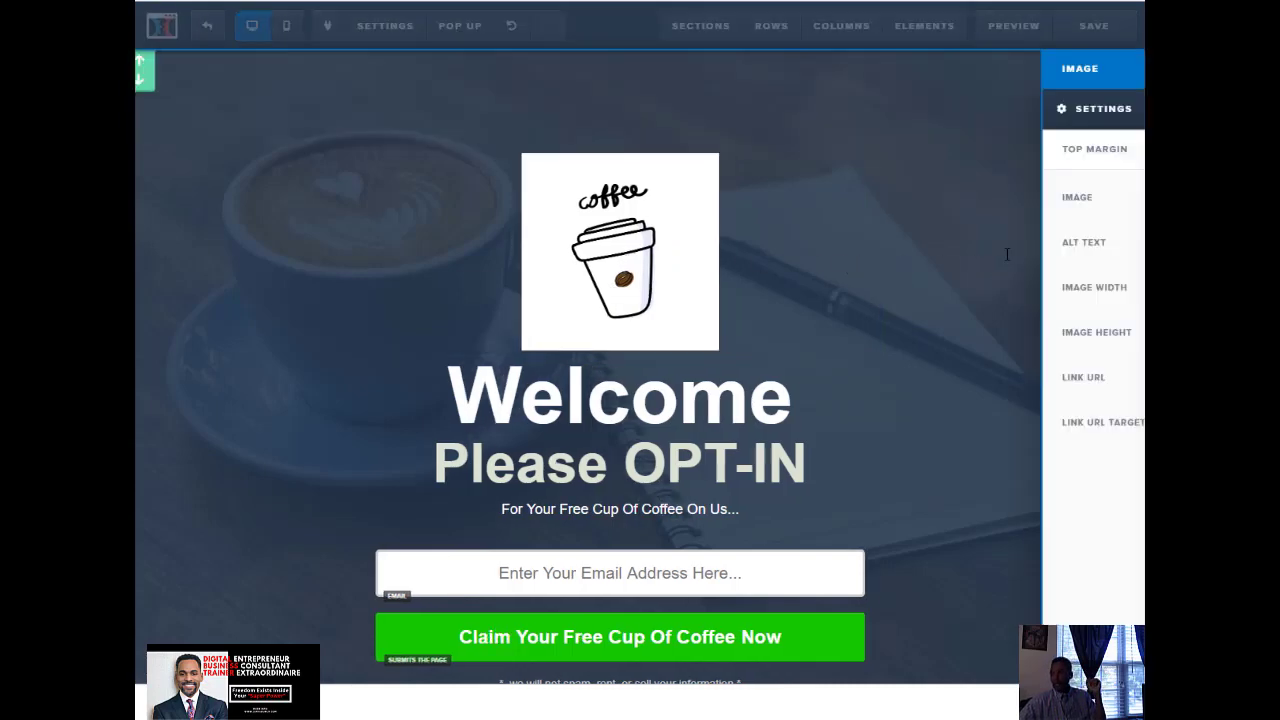
left_click(1109, 198)
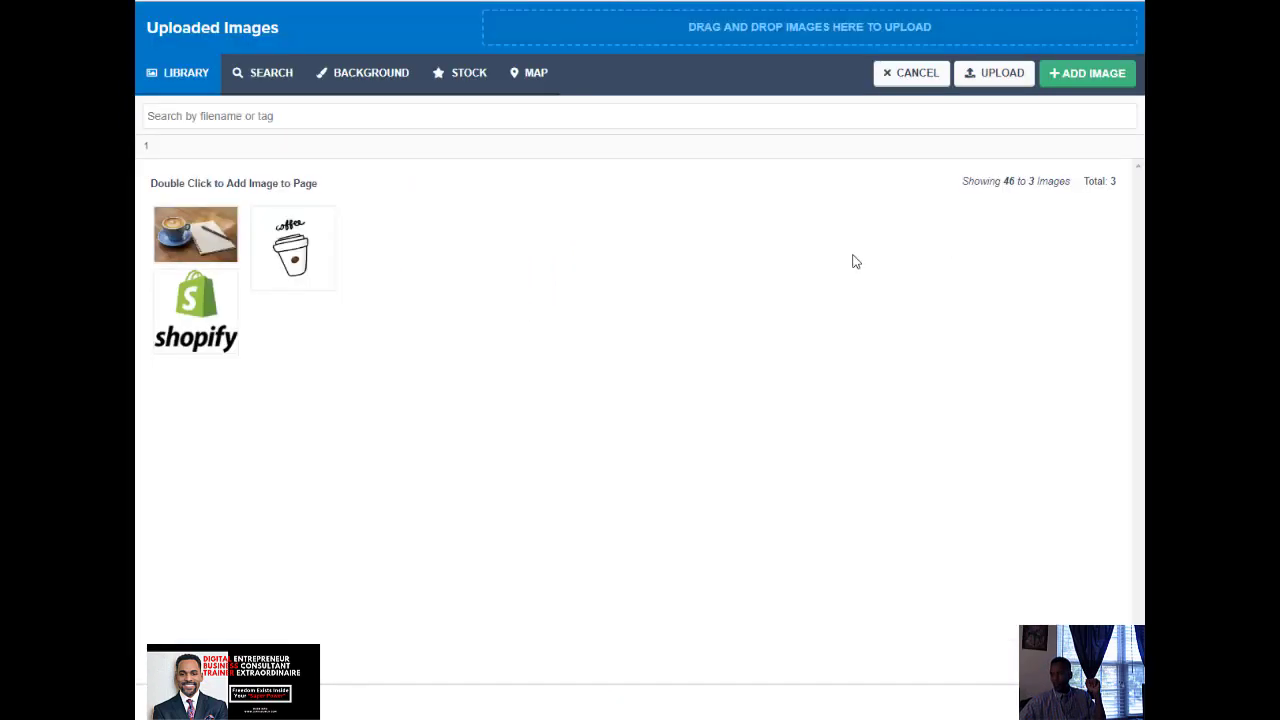
left_click(271, 73)
left_click_drag(230, 234, 138, 257)
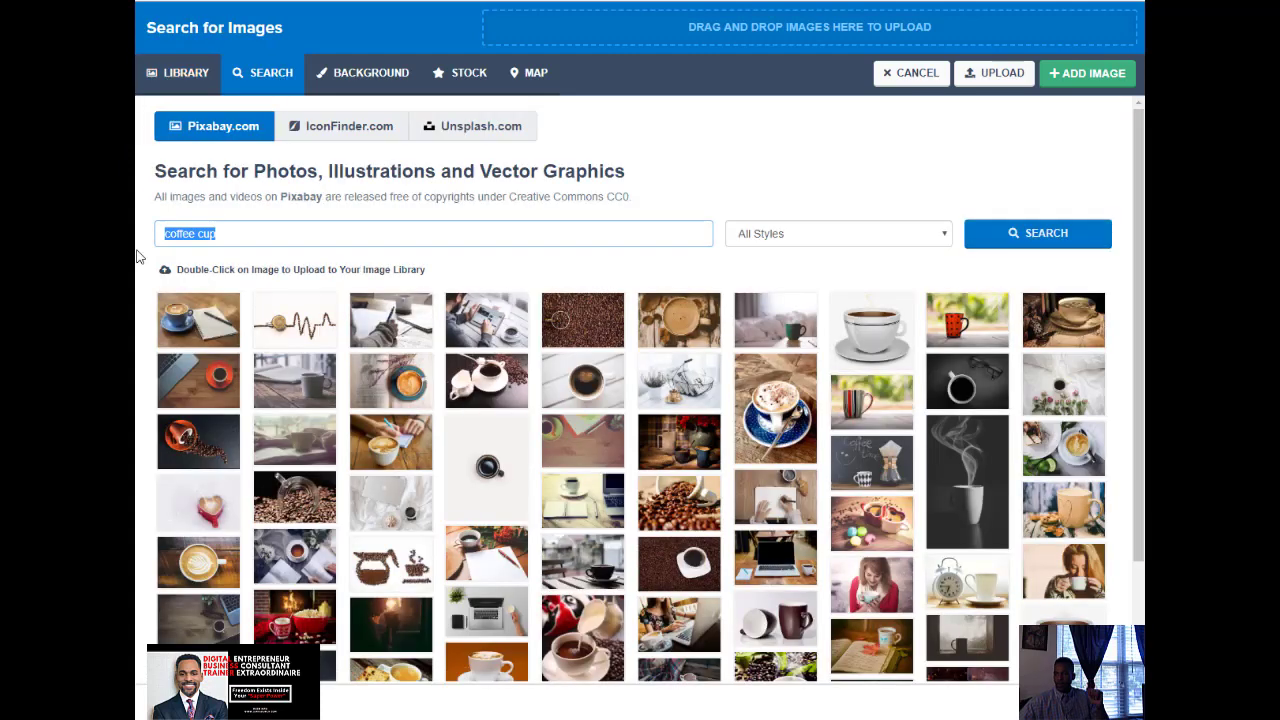
type("vector")
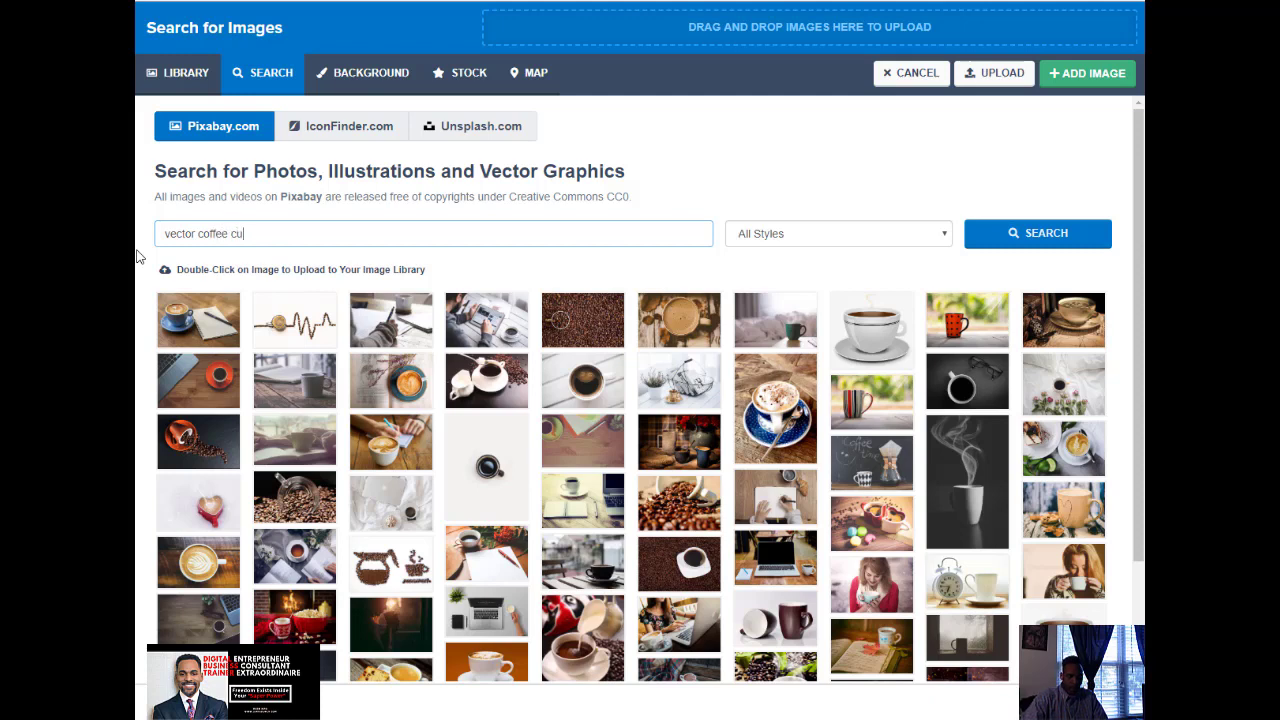
type(" coffee cup")
key("Return")
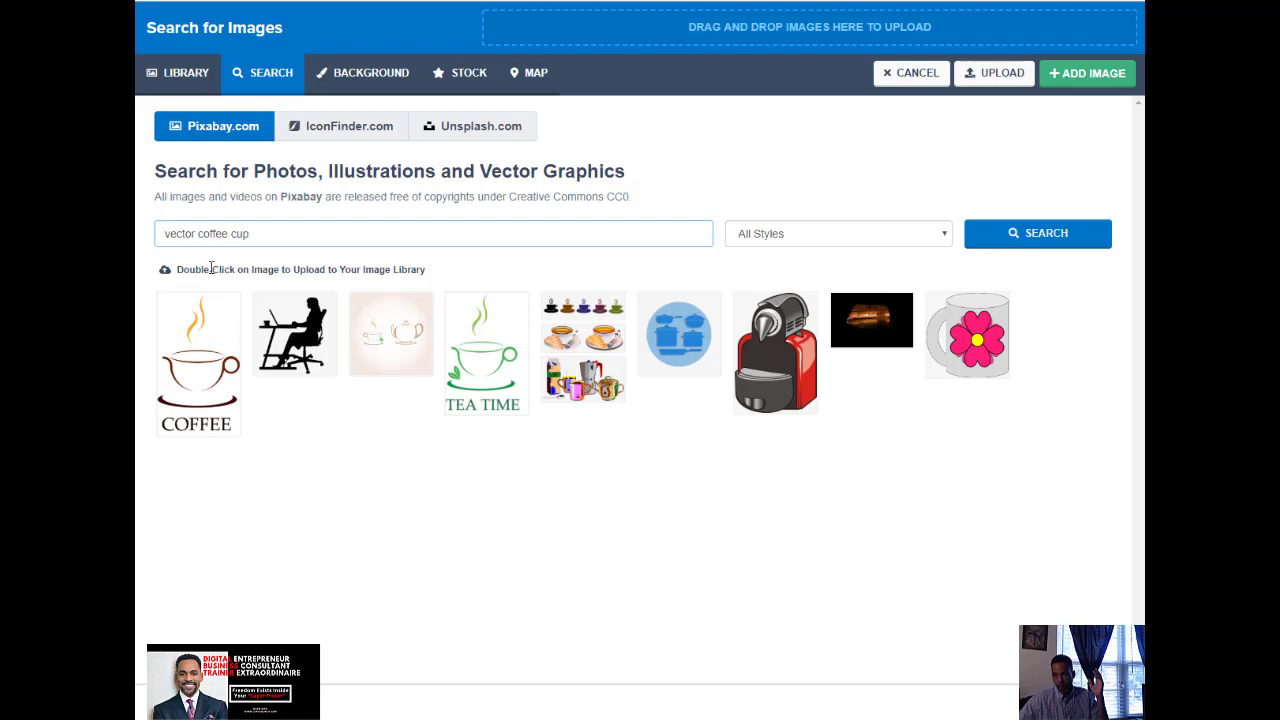
Step: Replace the logo with the steaming cup drawing captioned "COFFEE" and close the image settings
double_click(204, 365)
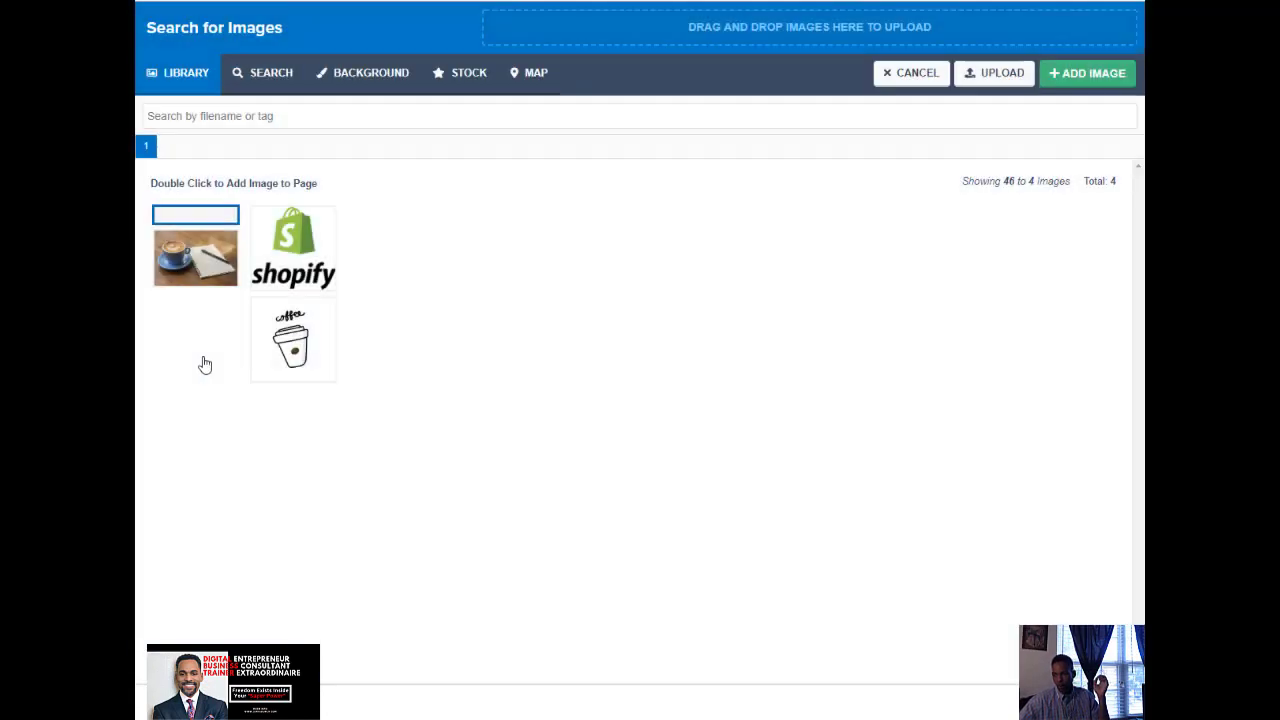
double_click(201, 300)
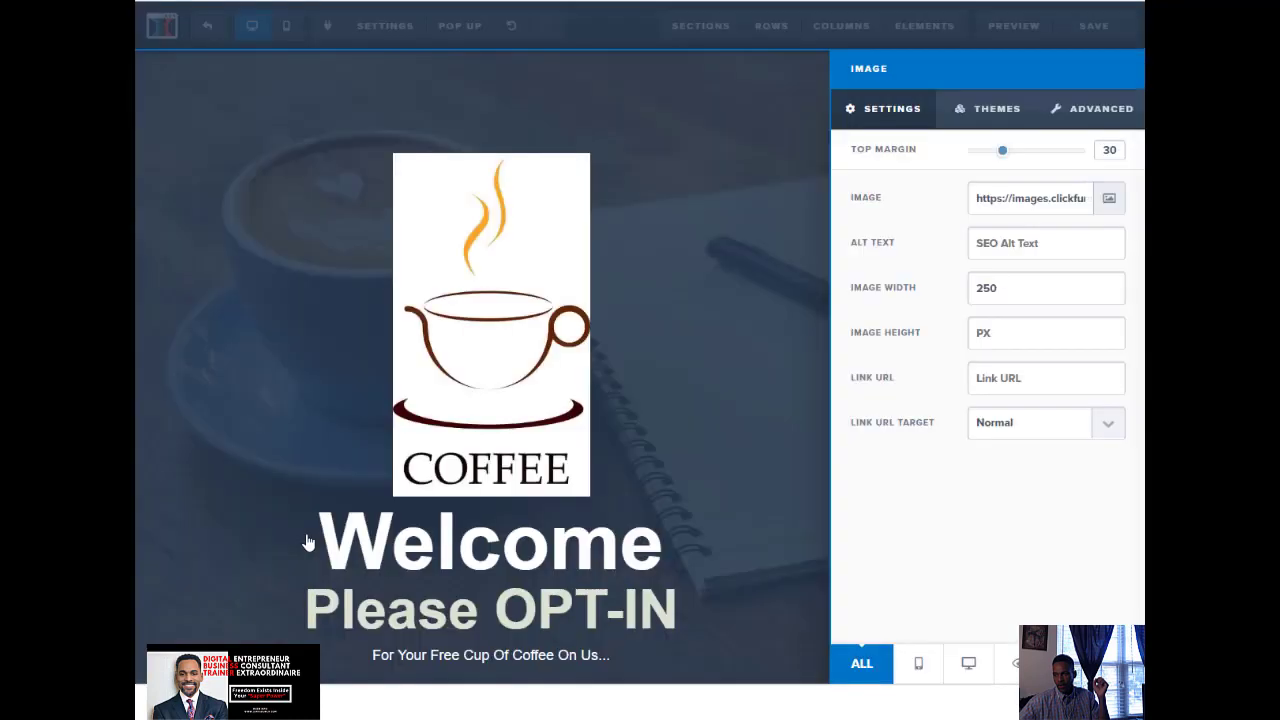
left_click(691, 363)
left_click(604, 268)
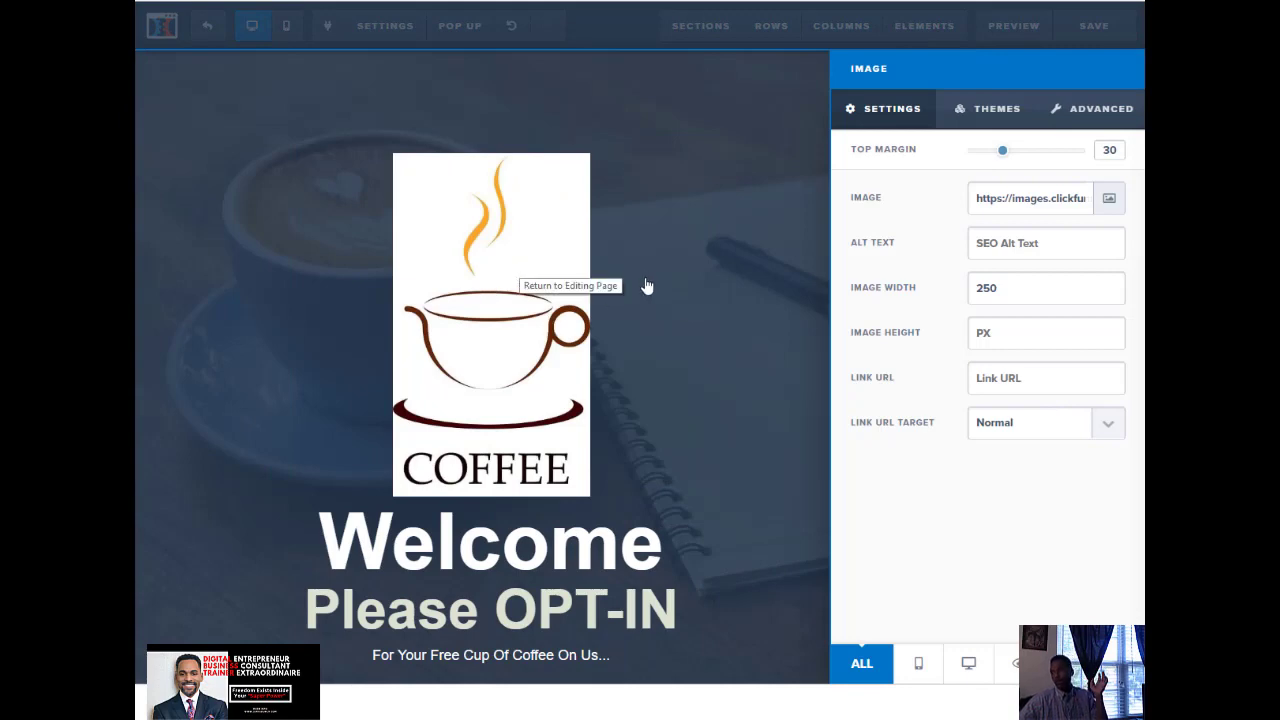
left_click(624, 348)
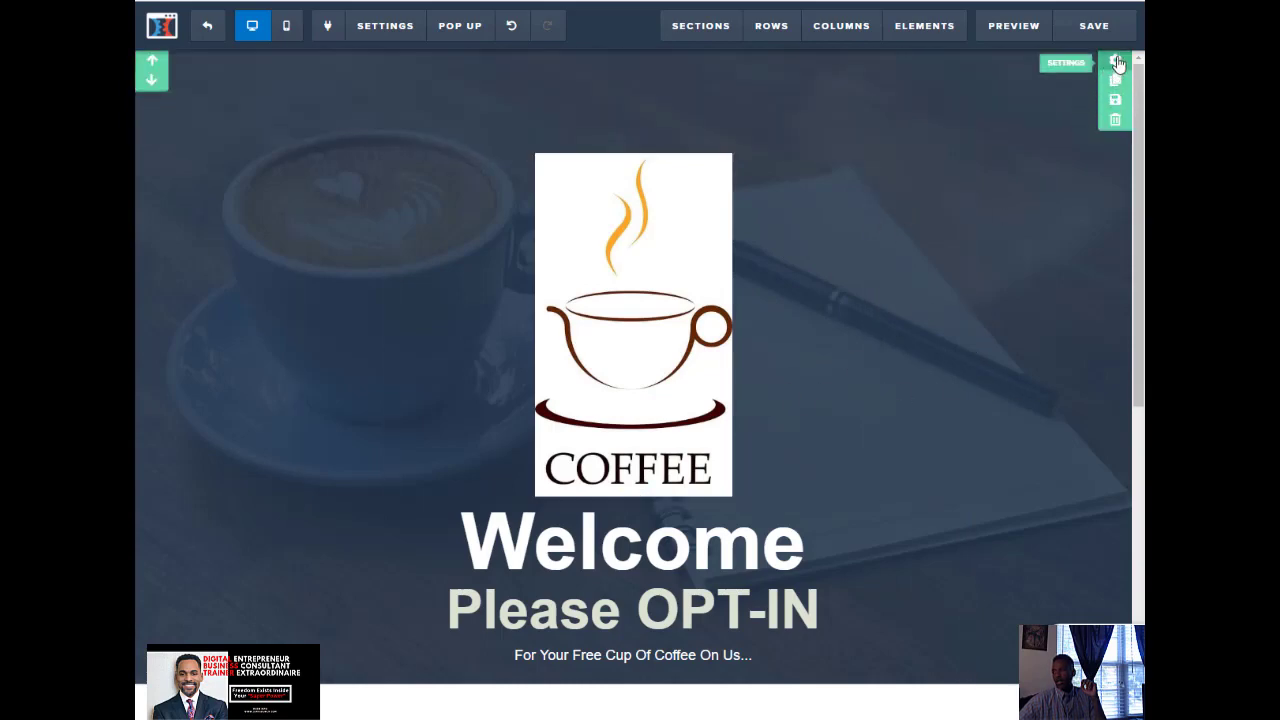
Step: Reduce the opacity of the opt-in section's dark blue background color to 0.42 and close the section settings
left_click(1116, 62)
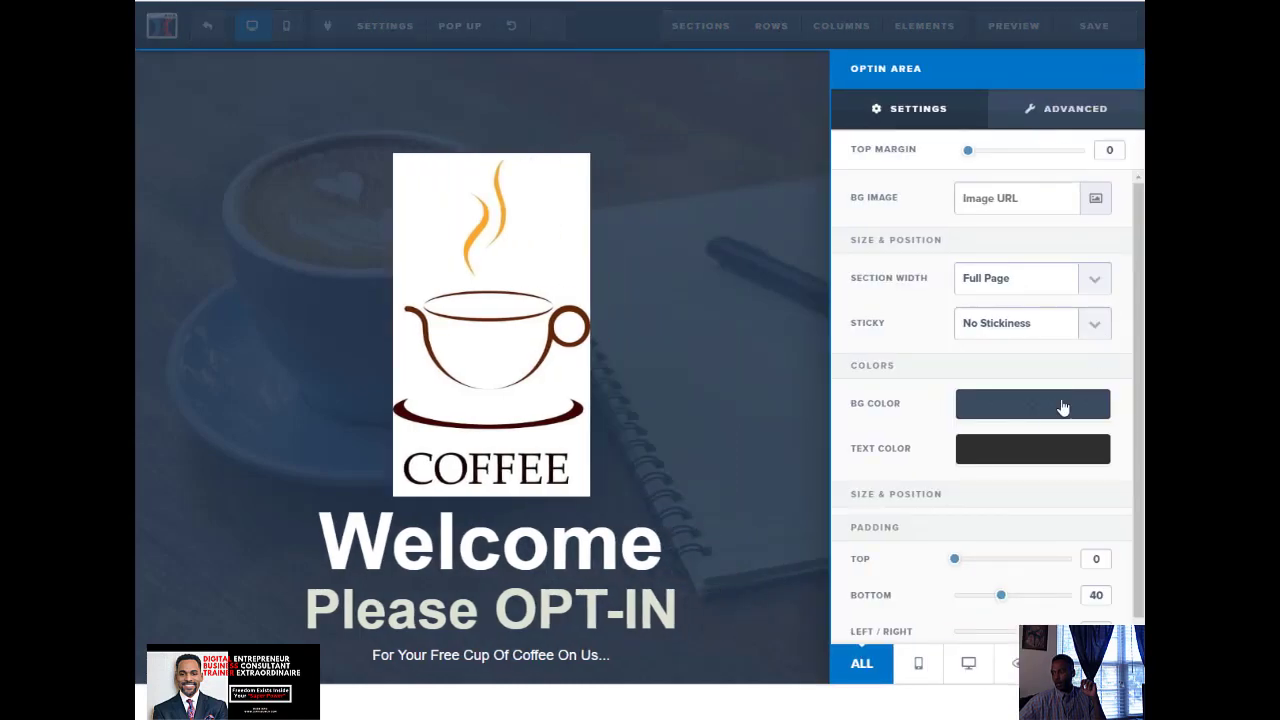
left_click(697, 321)
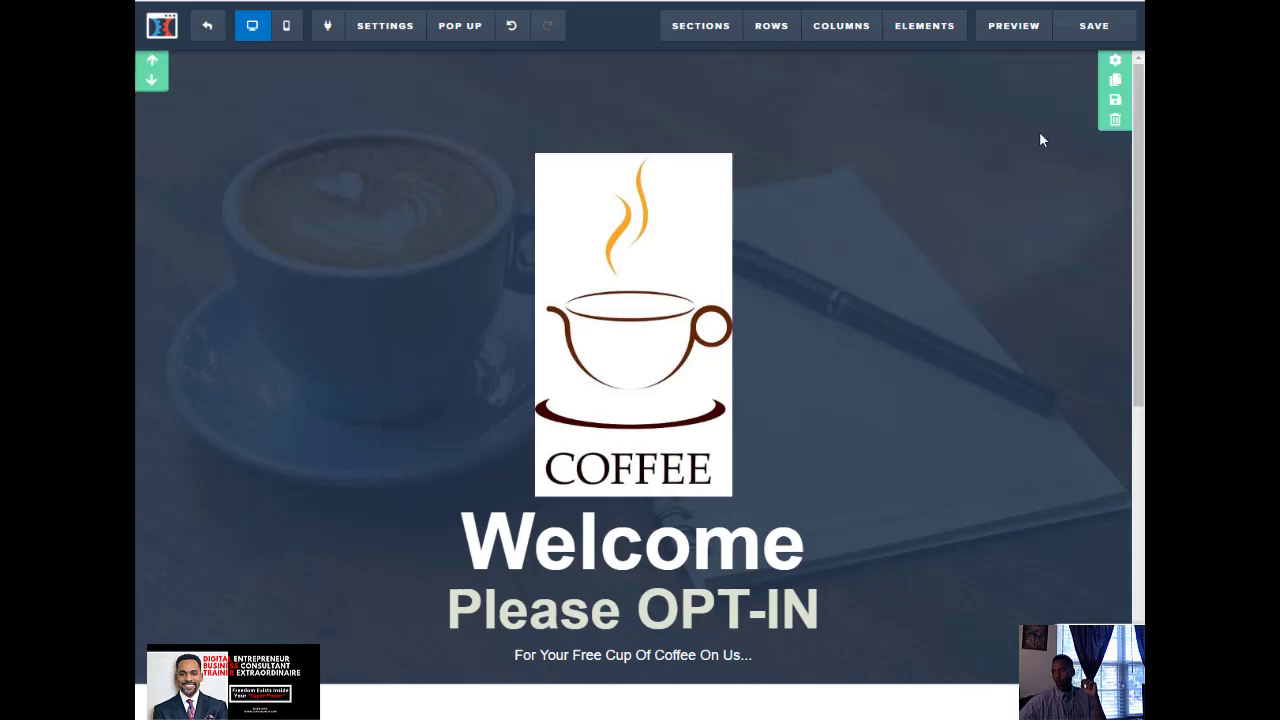
left_click(1121, 63)
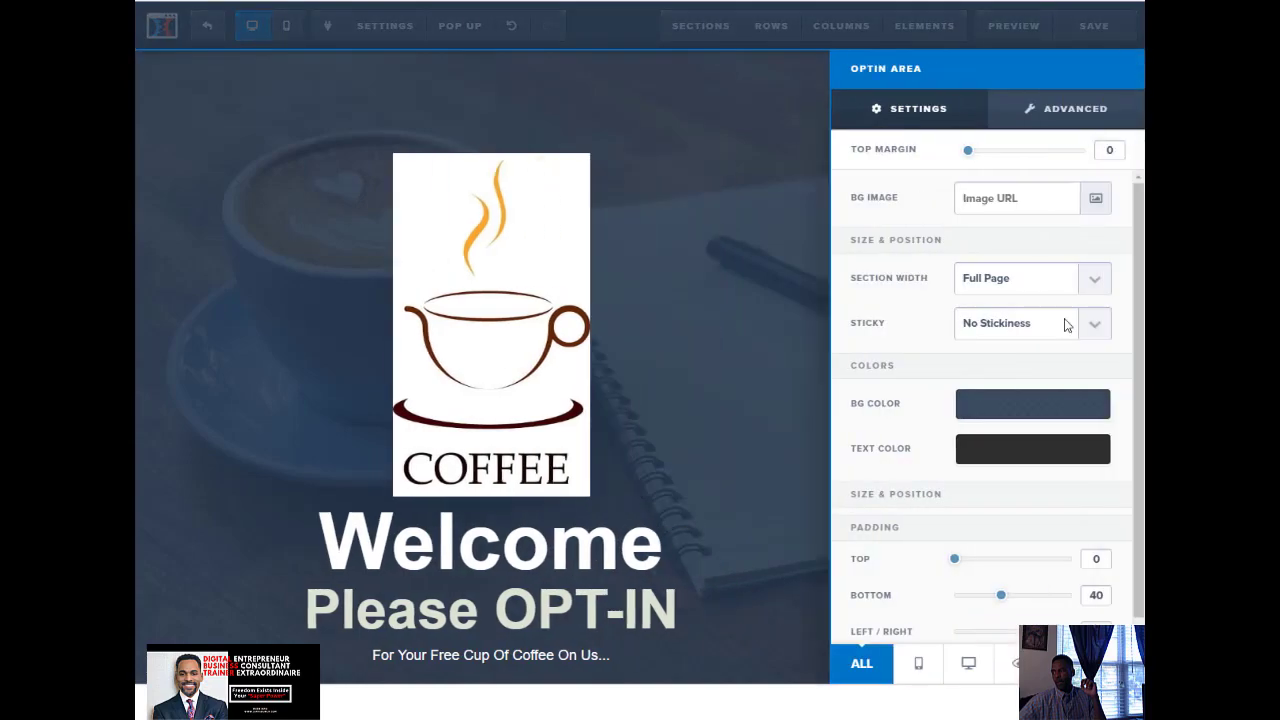
left_click(1016, 406)
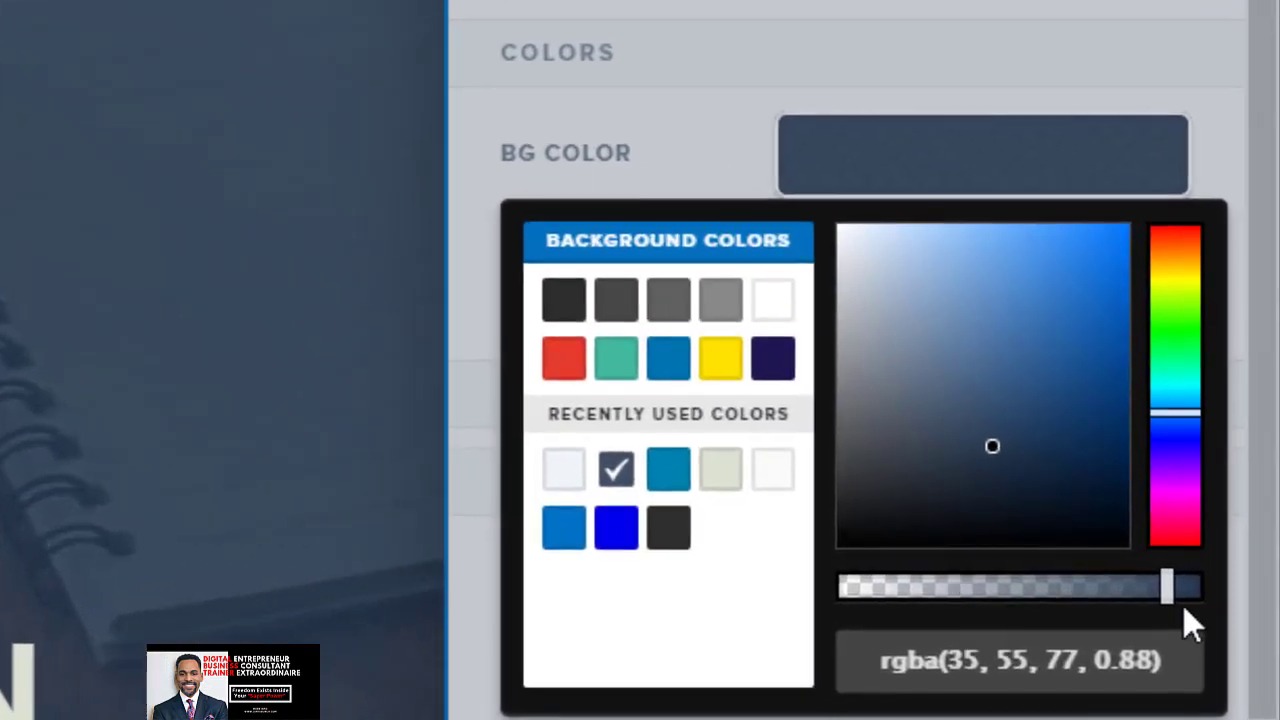
left_click_drag(1111, 570, 961, 612)
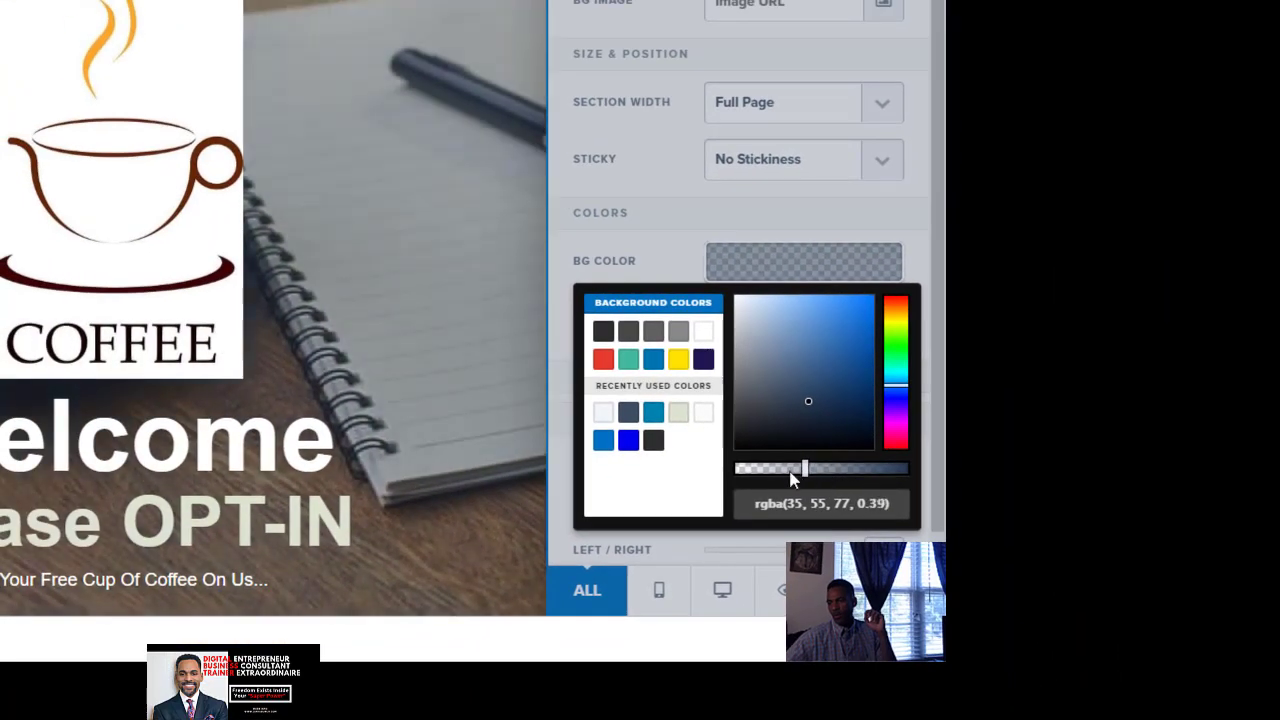
mouse_move(792, 480)
left_mouse_down()
mouse_move(760, 480)
mouse_move(831, 477)
mouse_move(808, 474)
left_mouse_up()
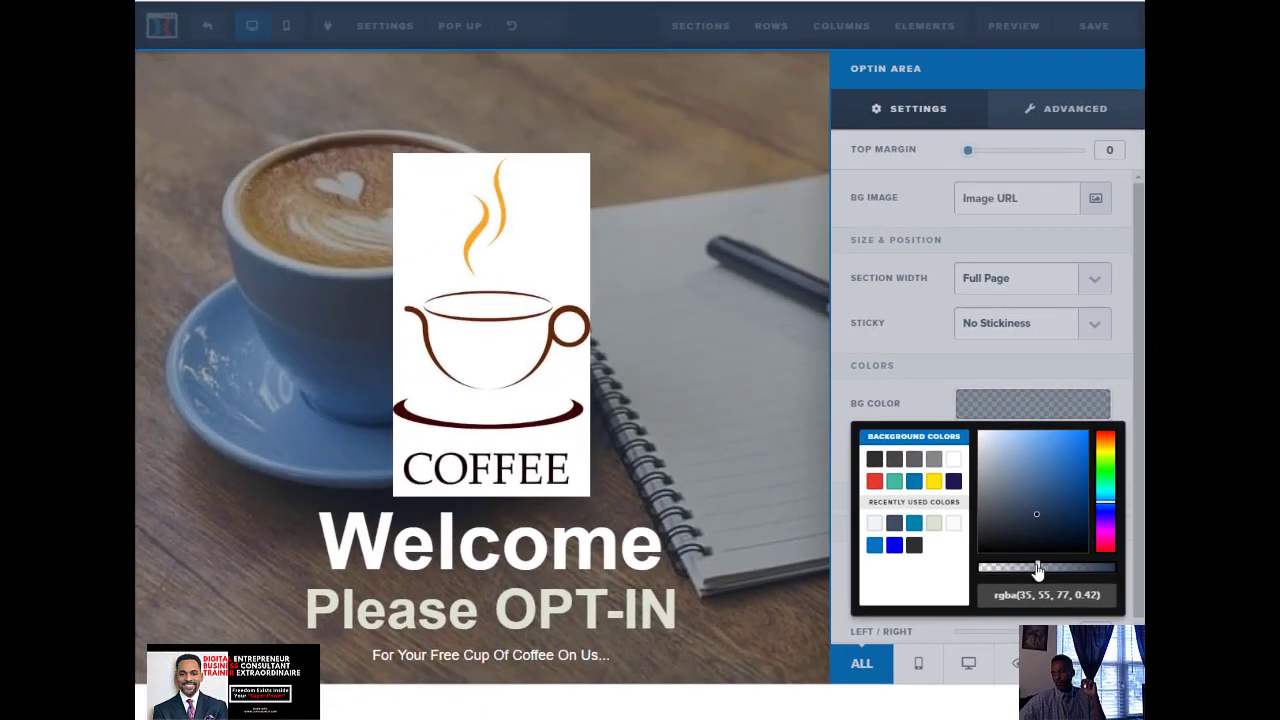
left_click(809, 430)
left_click(722, 318)
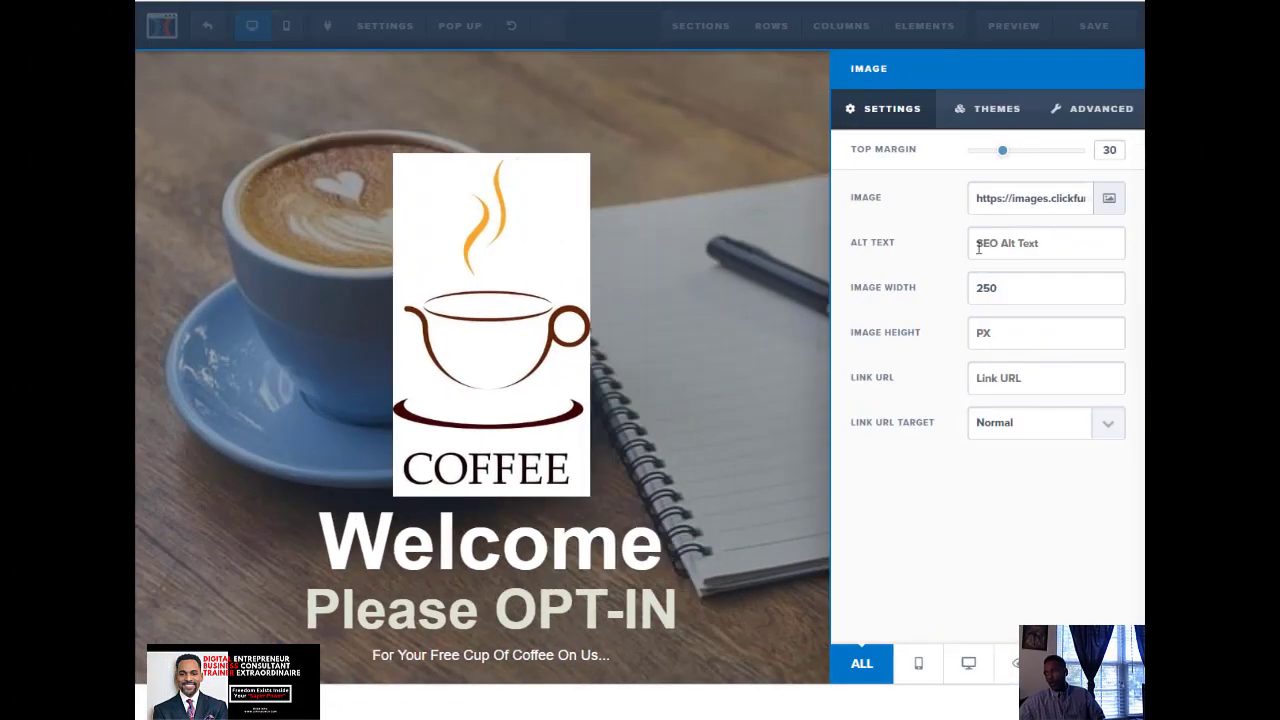
left_click(1102, 199)
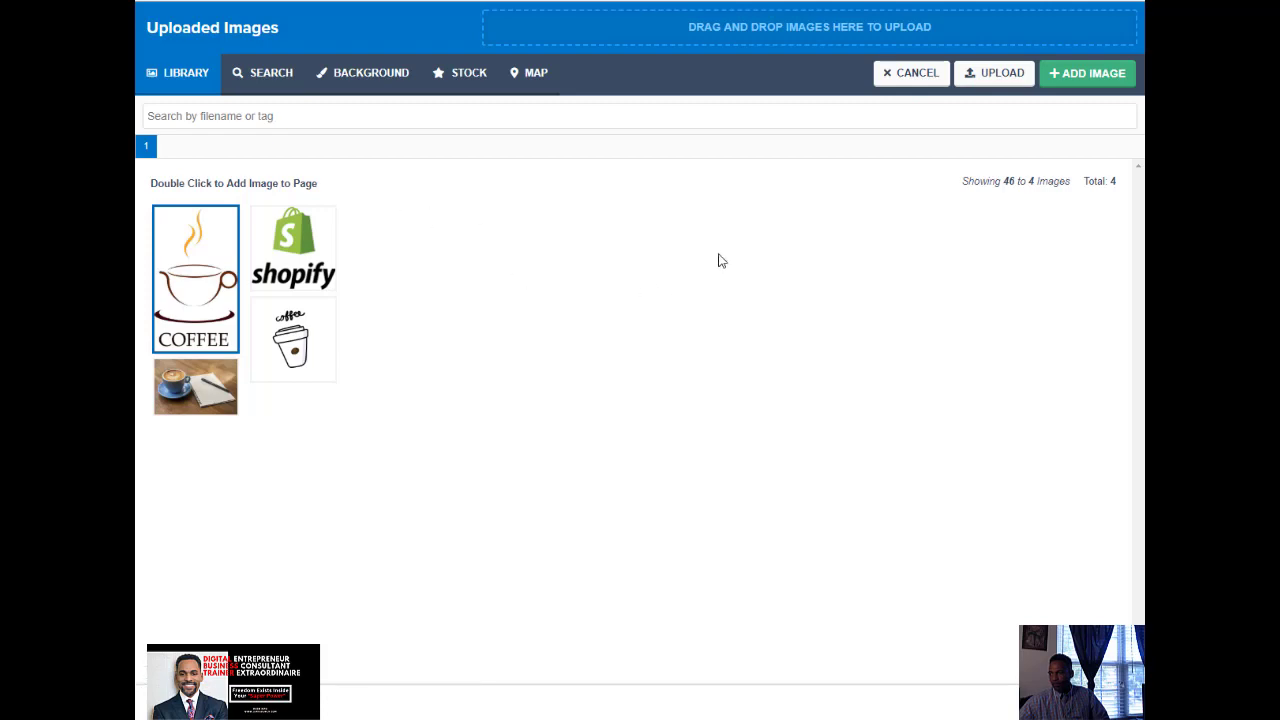
left_click(912, 78)
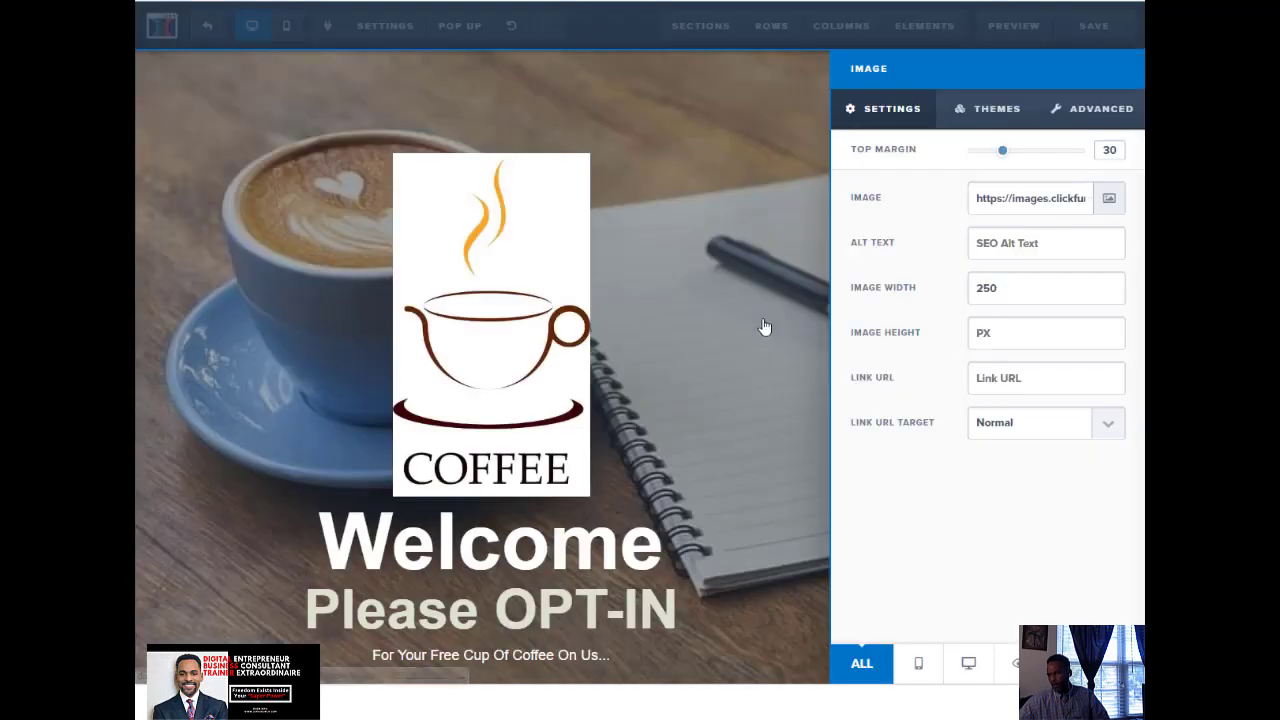
left_click(669, 323)
Step: Review the whole opt-in page with the new logo and the lighter overlay on the background photo
scroll(709, 366, "down", 5)
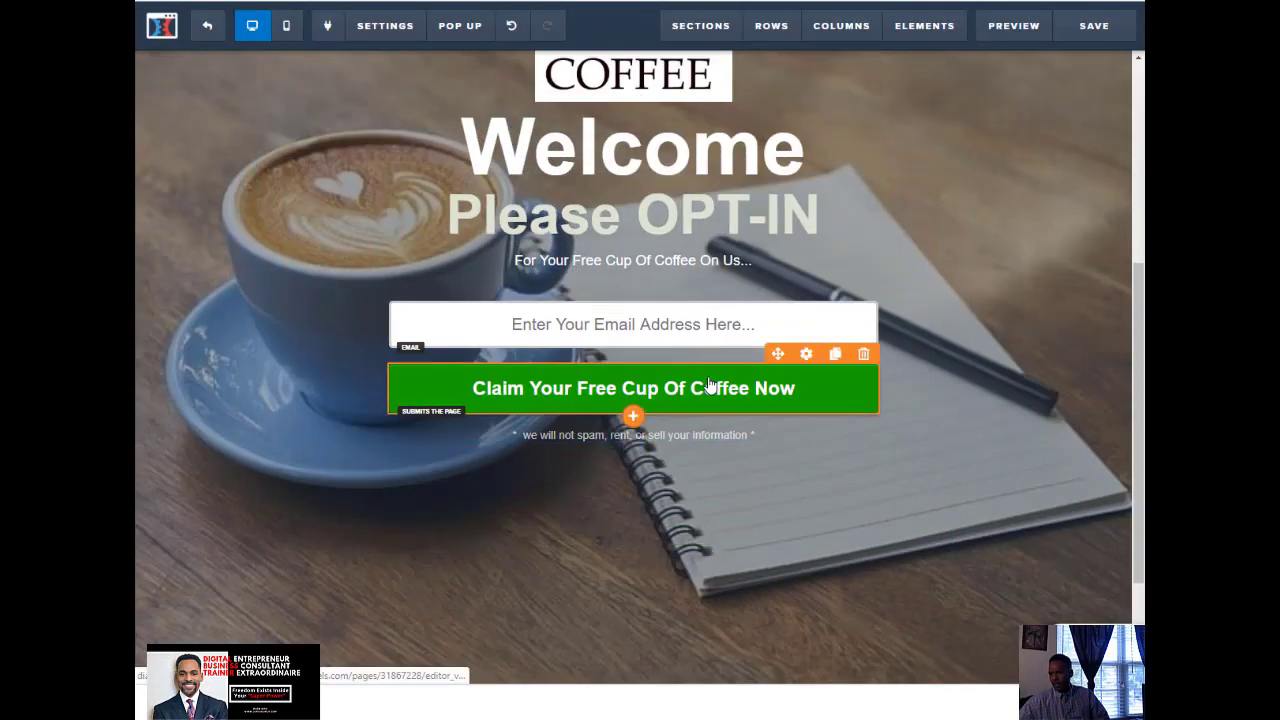
scroll(709, 386, "up", 3)
scroll(928, 407, "down", 3)
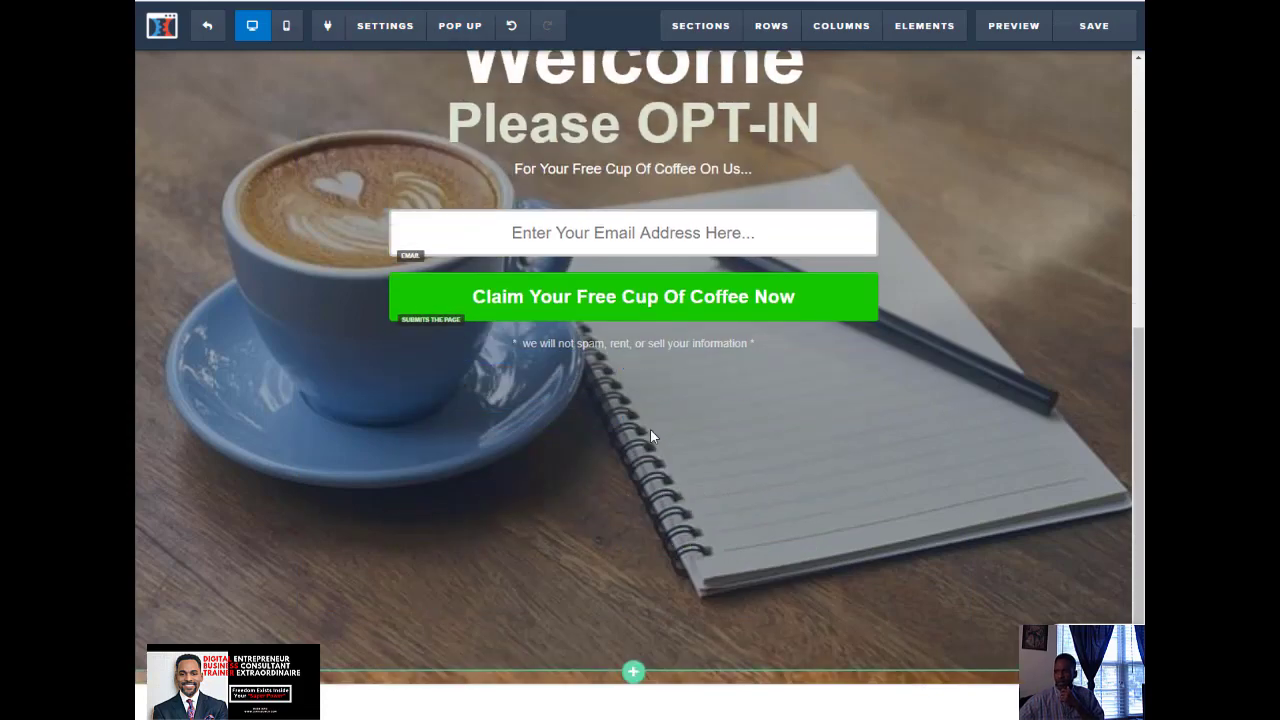
scroll(650, 429, "up", 4)
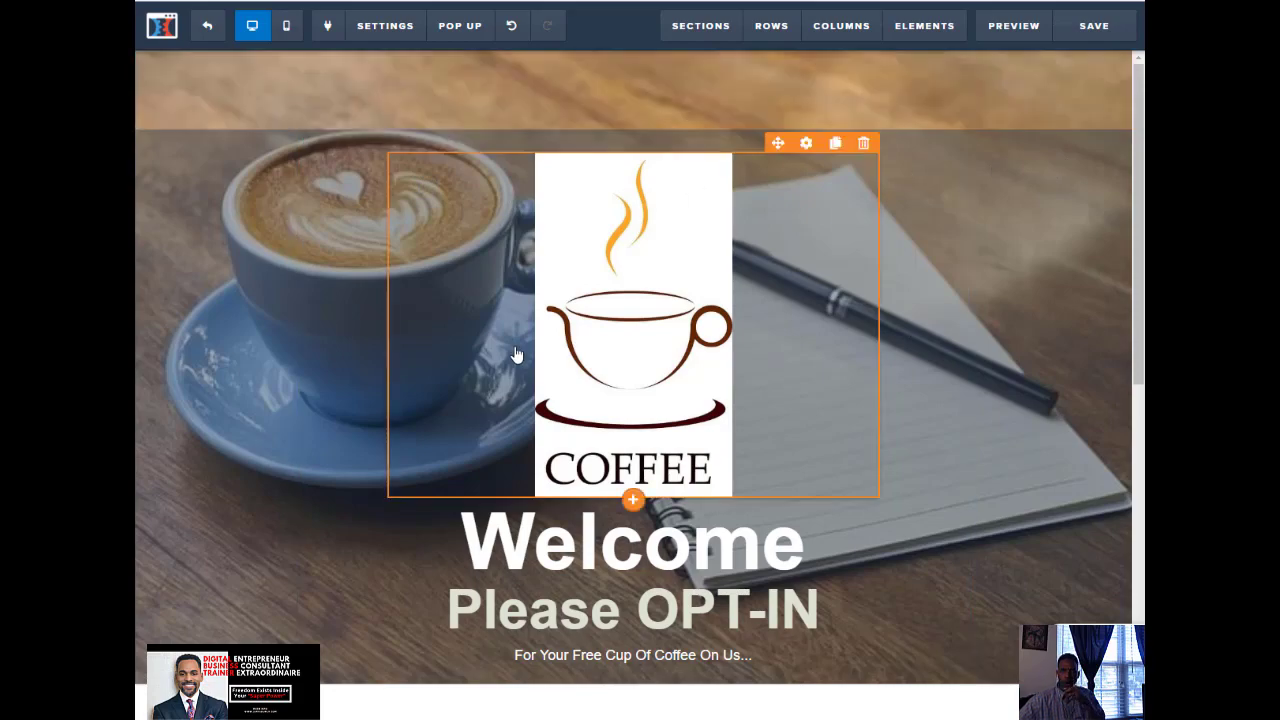
scroll(575, 380, "down", 4)
scroll(492, 511, "down", 1)
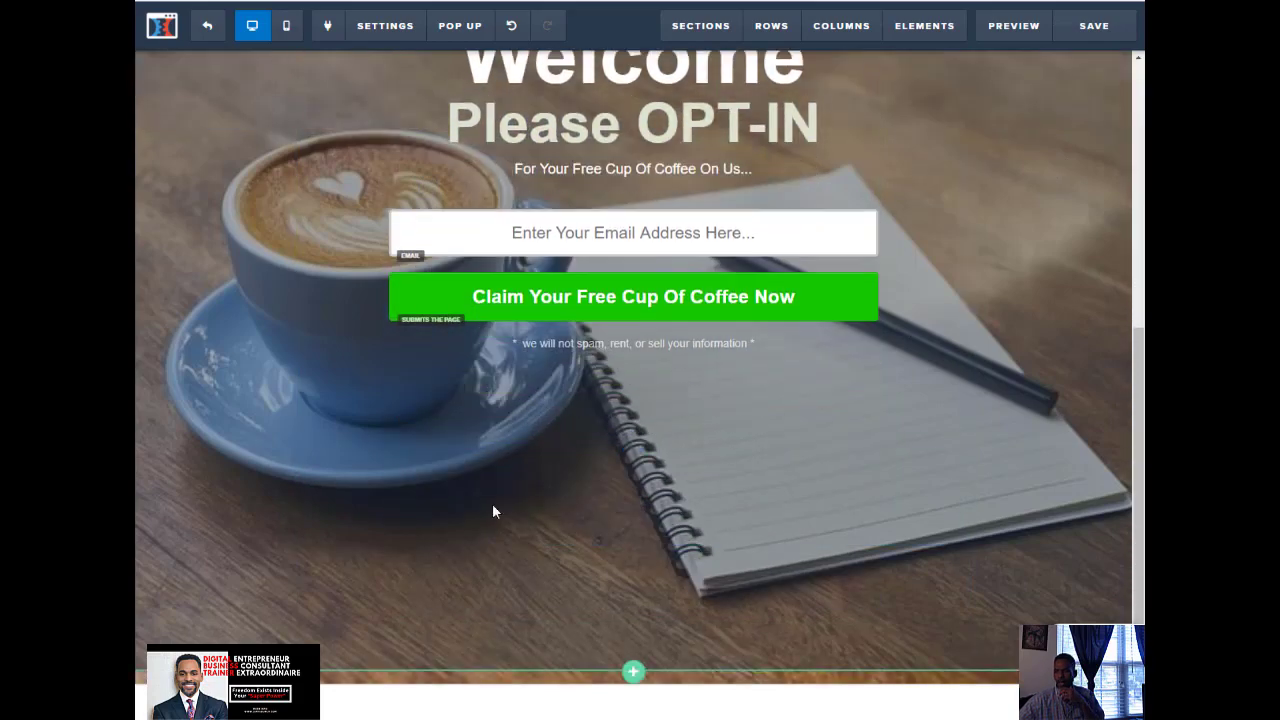
scroll(660, 567, "up", 5)
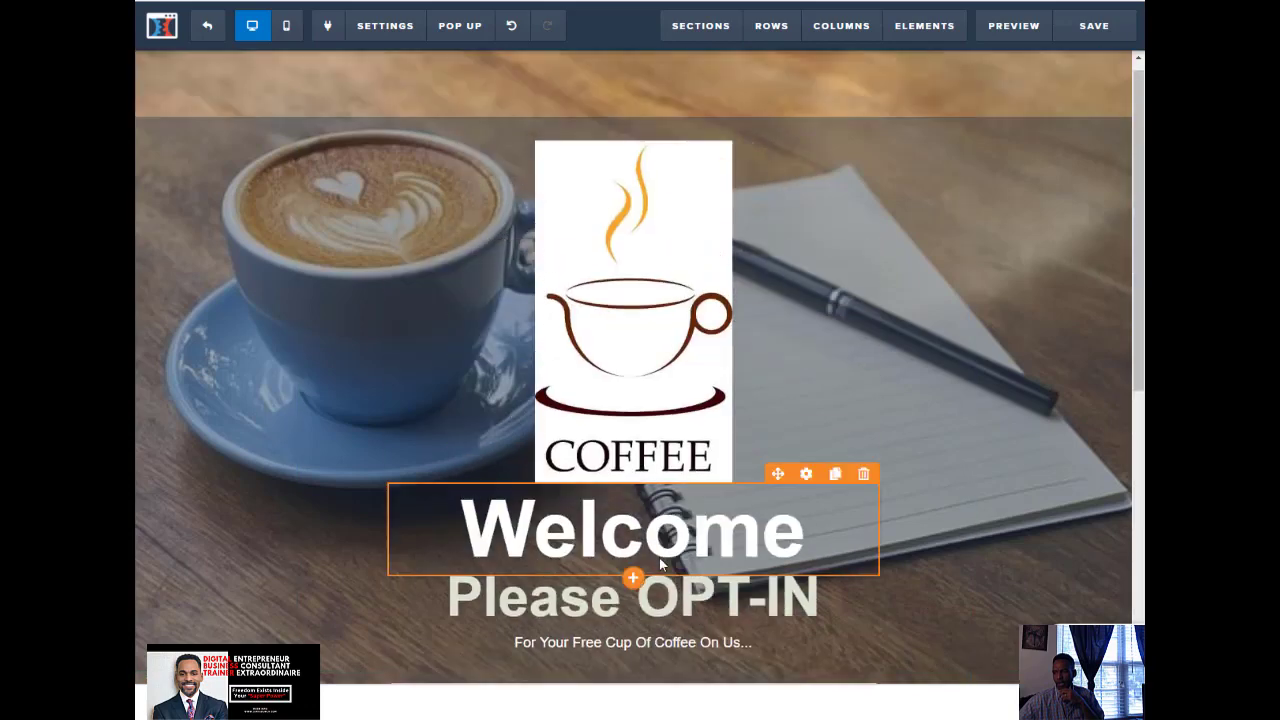